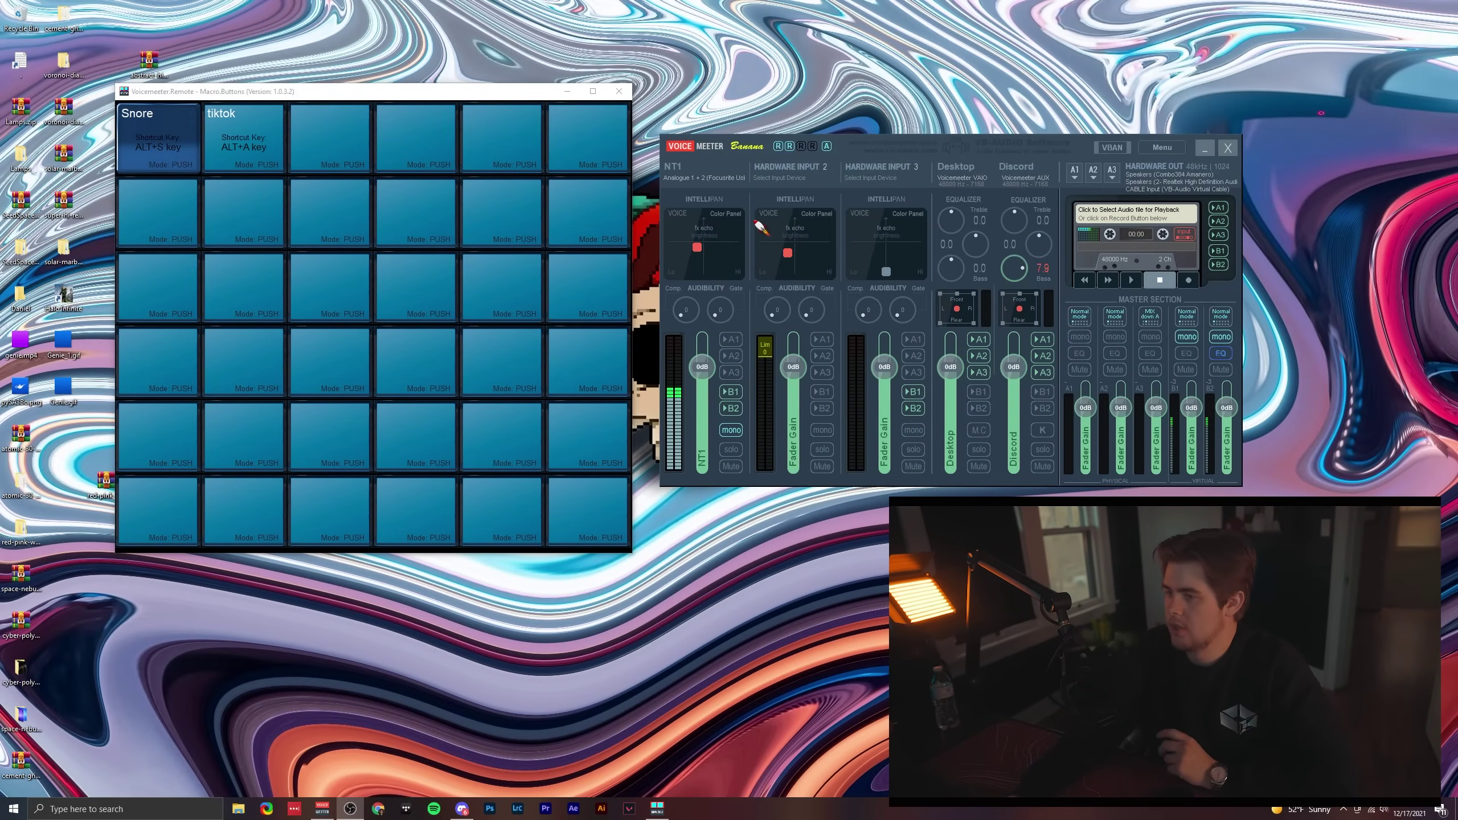
# - Move the Macro Buttons window to the desktop's upper-left area and place the Voicemeeter Banana mixer over its edge
pyautogui.moveTo(402, 93); pyautogui.dragTo(305, 39)
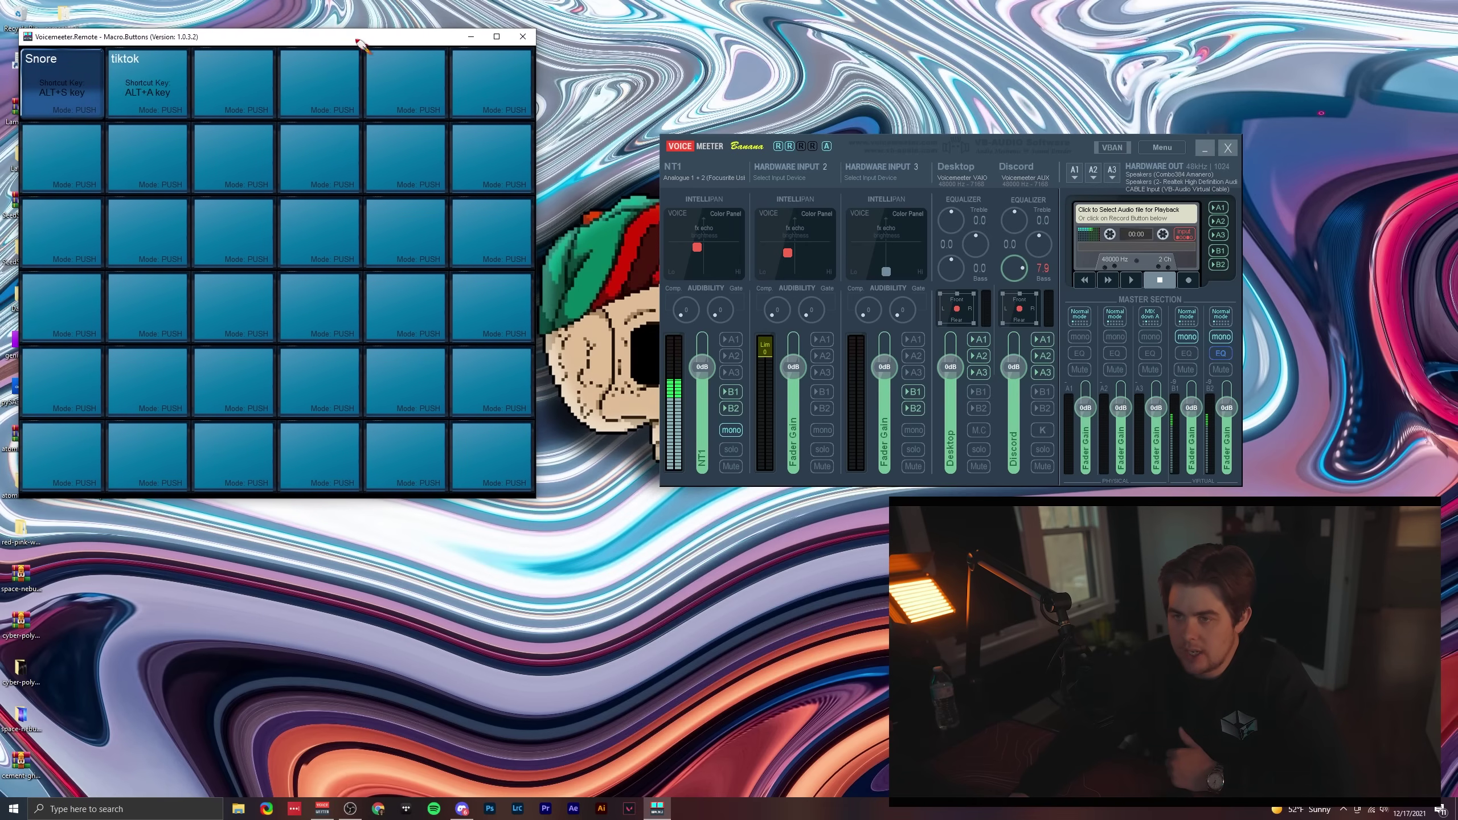
pyautogui.moveTo(946, 145); pyautogui.dragTo(741, 155)
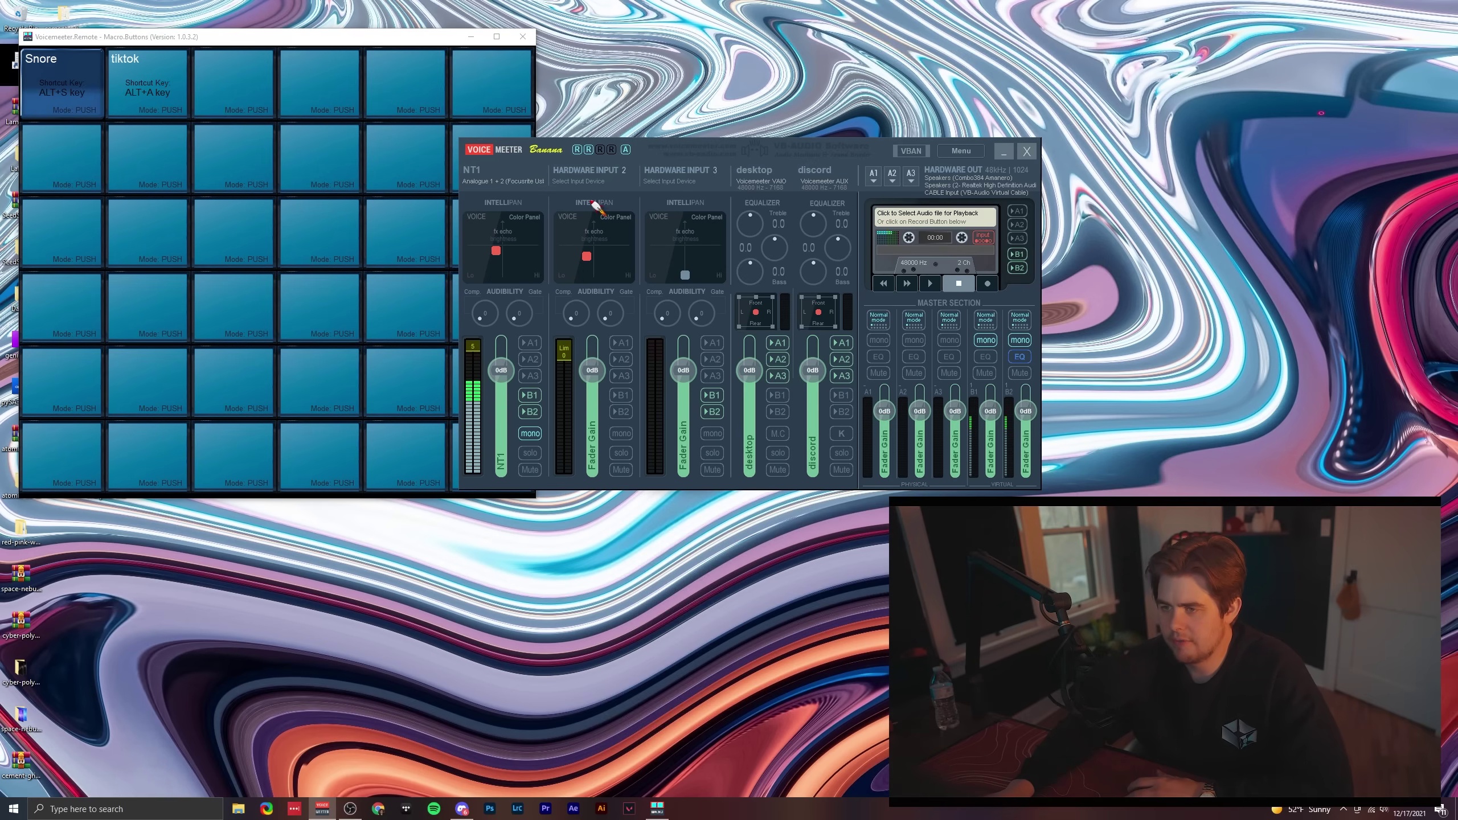
pyautogui.click(584, 179)
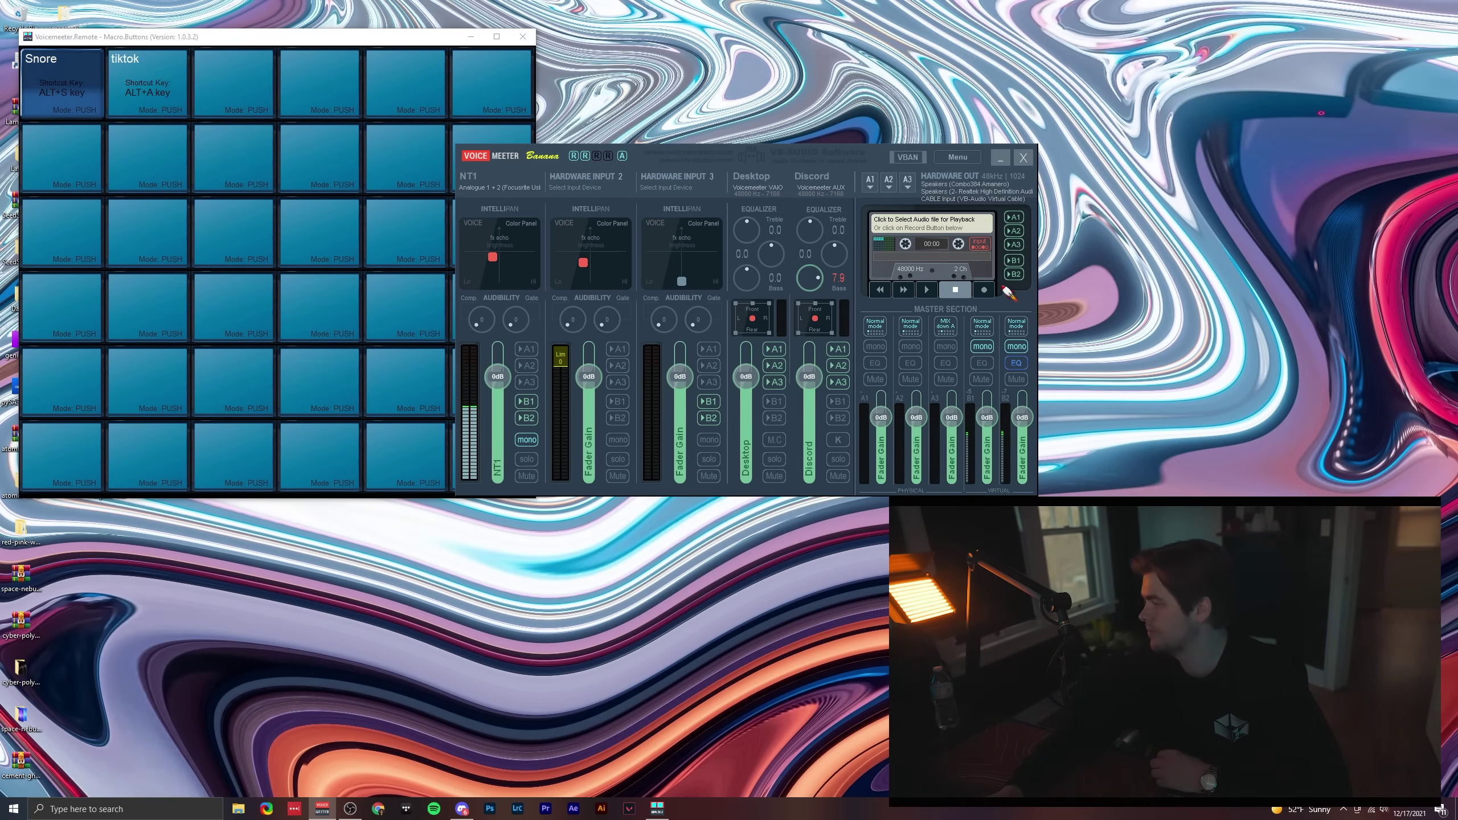
pyautogui.rightClick(1174, 162)
pyautogui.click(989, 89)
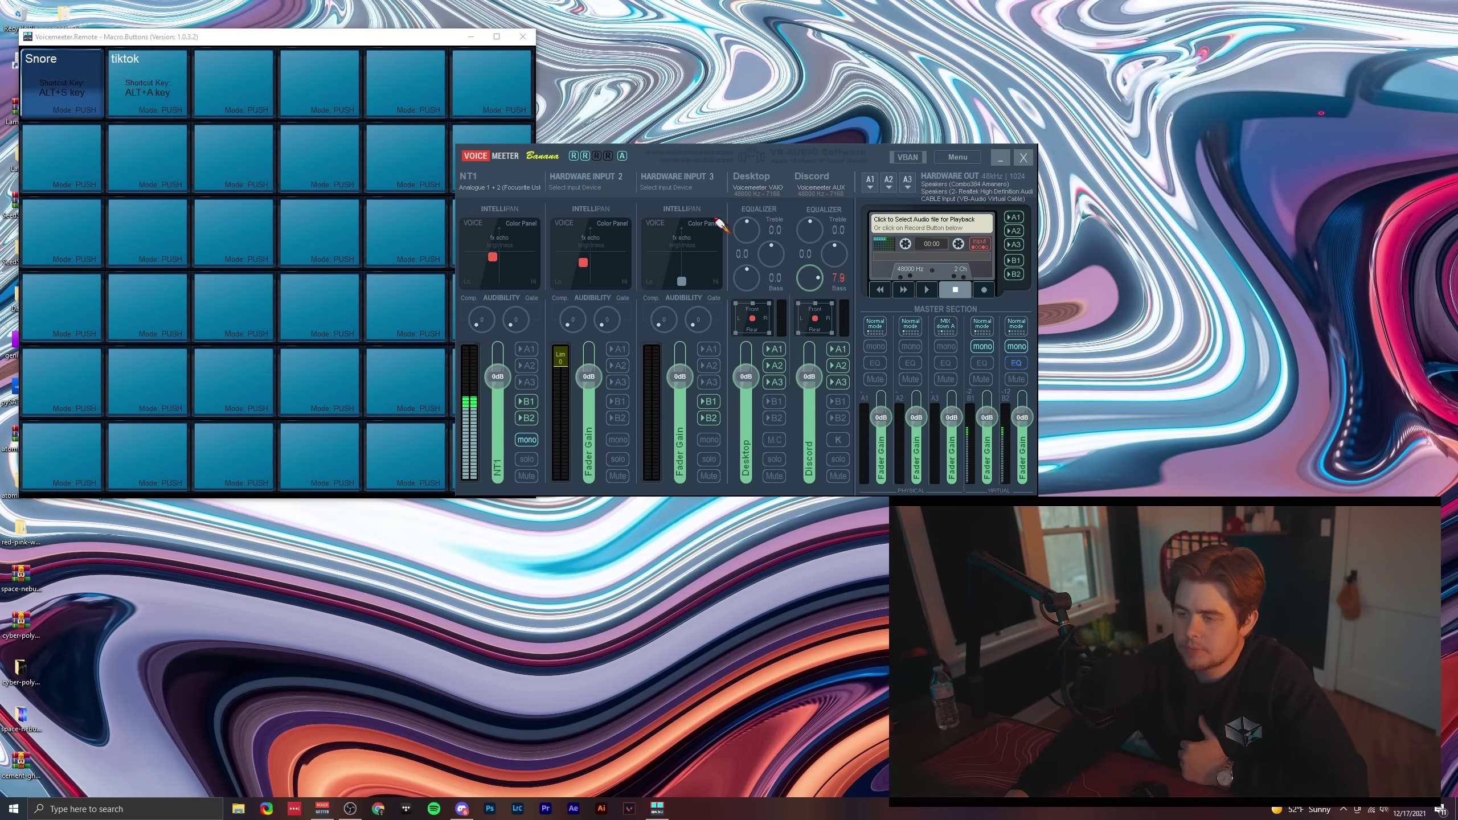
pyautogui.moveTo(819, 188)
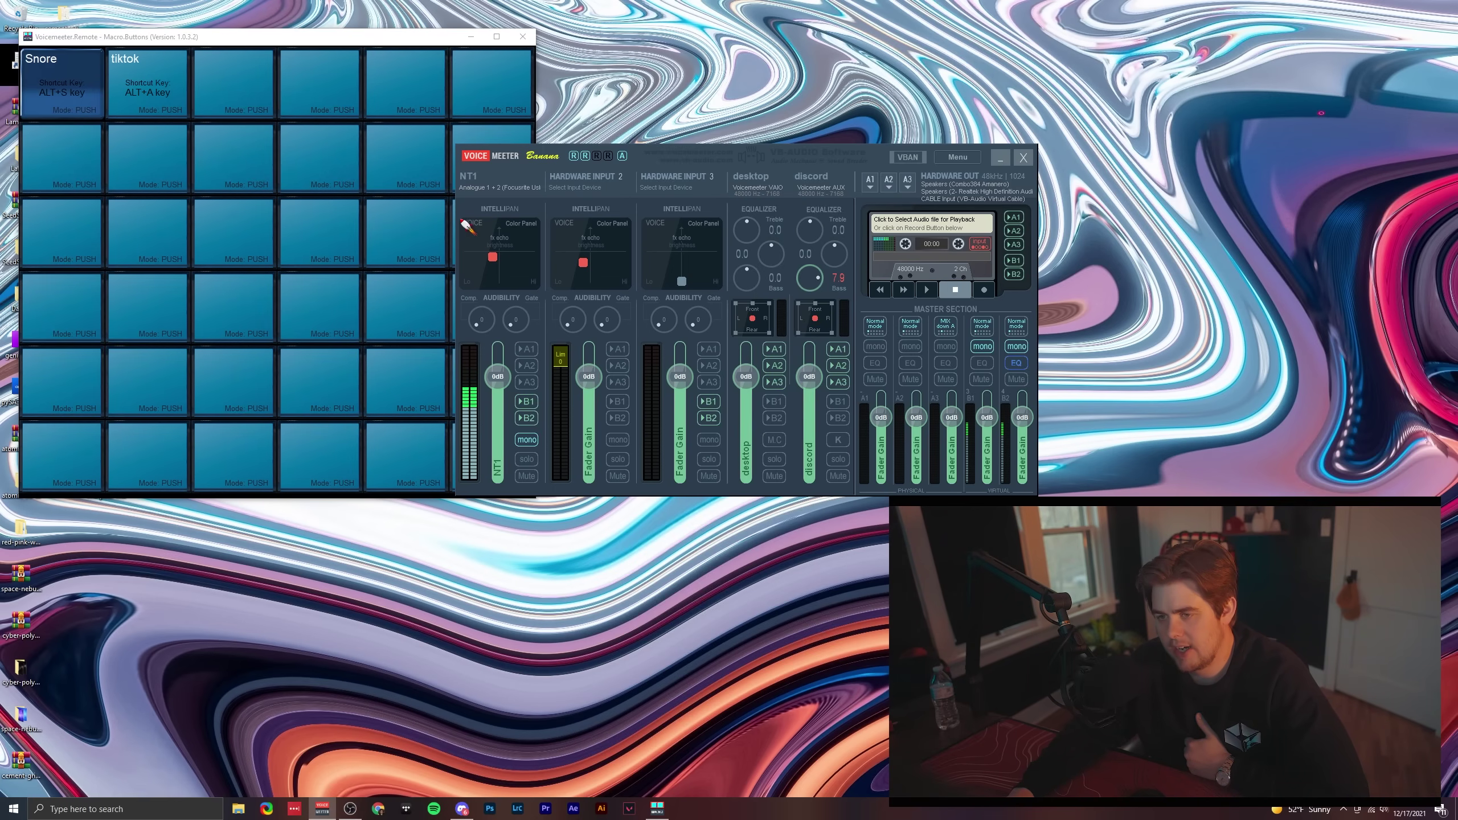
# - Cycle the NT1 channel's Intellipan through the modulation and 3D position panels and back to the voice color panel
pyautogui.click(523, 226)
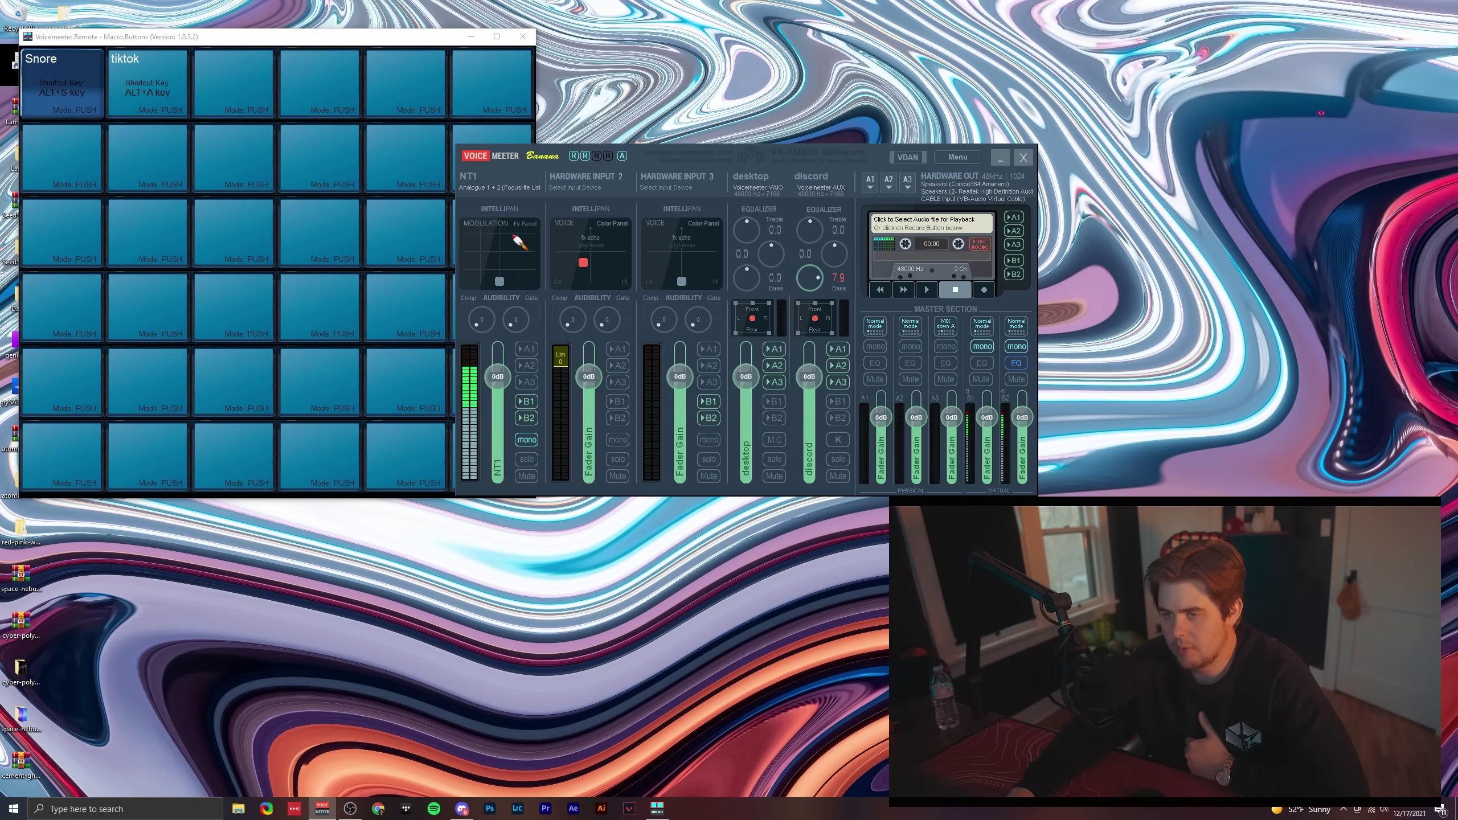
pyautogui.moveTo(517, 264)
pyautogui.mouseDown()
pyautogui.moveTo(532, 270)
pyautogui.moveTo(485, 270)
pyautogui.moveTo(477, 289)
pyautogui.moveTo(521, 257)
pyautogui.moveTo(505, 267)
pyautogui.mouseUp()
pyautogui.rightClick(505, 239)
pyautogui.moveTo(499, 281)
pyautogui.mouseDown()
pyautogui.moveTo(521, 281)
pyautogui.moveTo(504, 236)
pyautogui.moveTo(485, 246)
pyautogui.moveTo(508, 283)
pyautogui.moveTo(483, 278)
pyautogui.moveTo(502, 252)
pyautogui.moveTo(513, 292)
pyautogui.mouseUp()
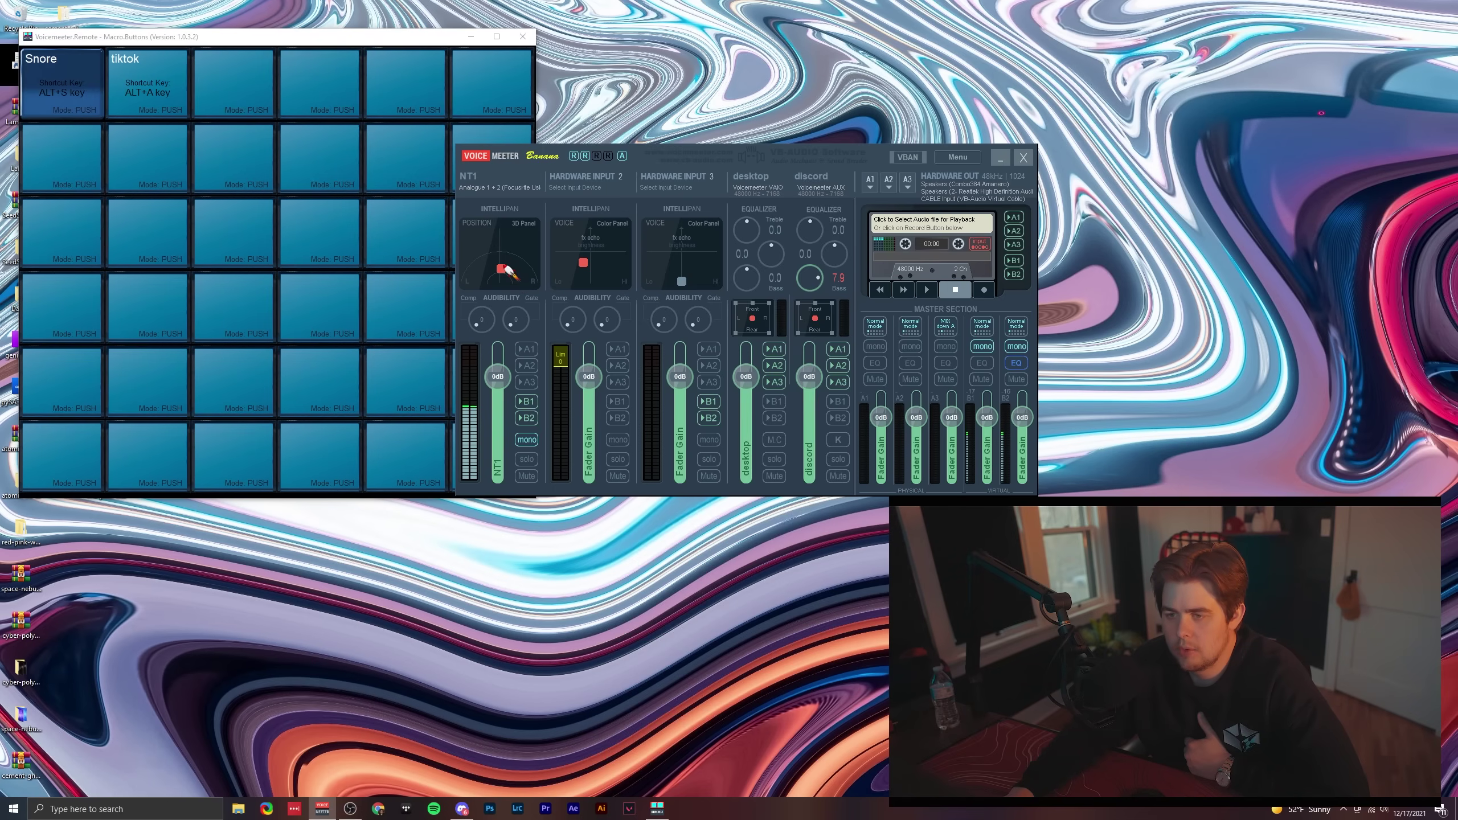
pyautogui.rightClick(505, 268)
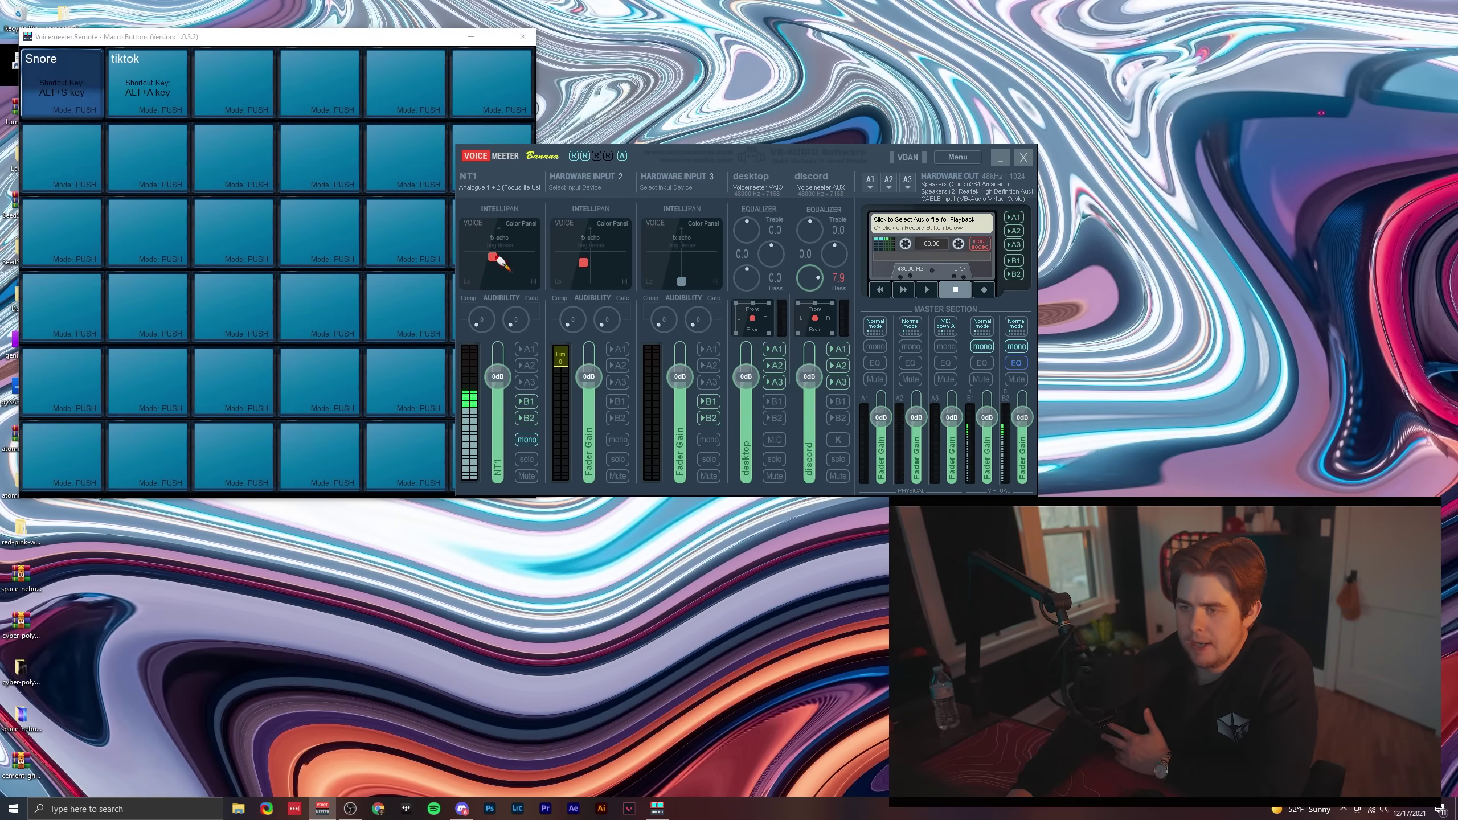
# - Try the NT1 channel's voice color panel by moving its point to the lower-left corner and back above centre
pyautogui.moveTo(485, 266)
pyautogui.mouseDown()
pyautogui.moveTo(488, 287)
pyautogui.moveTo(517, 290)
pyautogui.moveTo(539, 278)
pyautogui.moveTo(536, 244)
pyautogui.moveTo(486, 236)
pyautogui.moveTo(476, 252)
pyautogui.moveTo(508, 276)
pyautogui.moveTo(504, 240)
pyautogui.moveTo(488, 274)
pyautogui.moveTo(525, 254)
pyautogui.moveTo(505, 246)
pyautogui.moveTo(495, 268)
pyautogui.mouseUp()
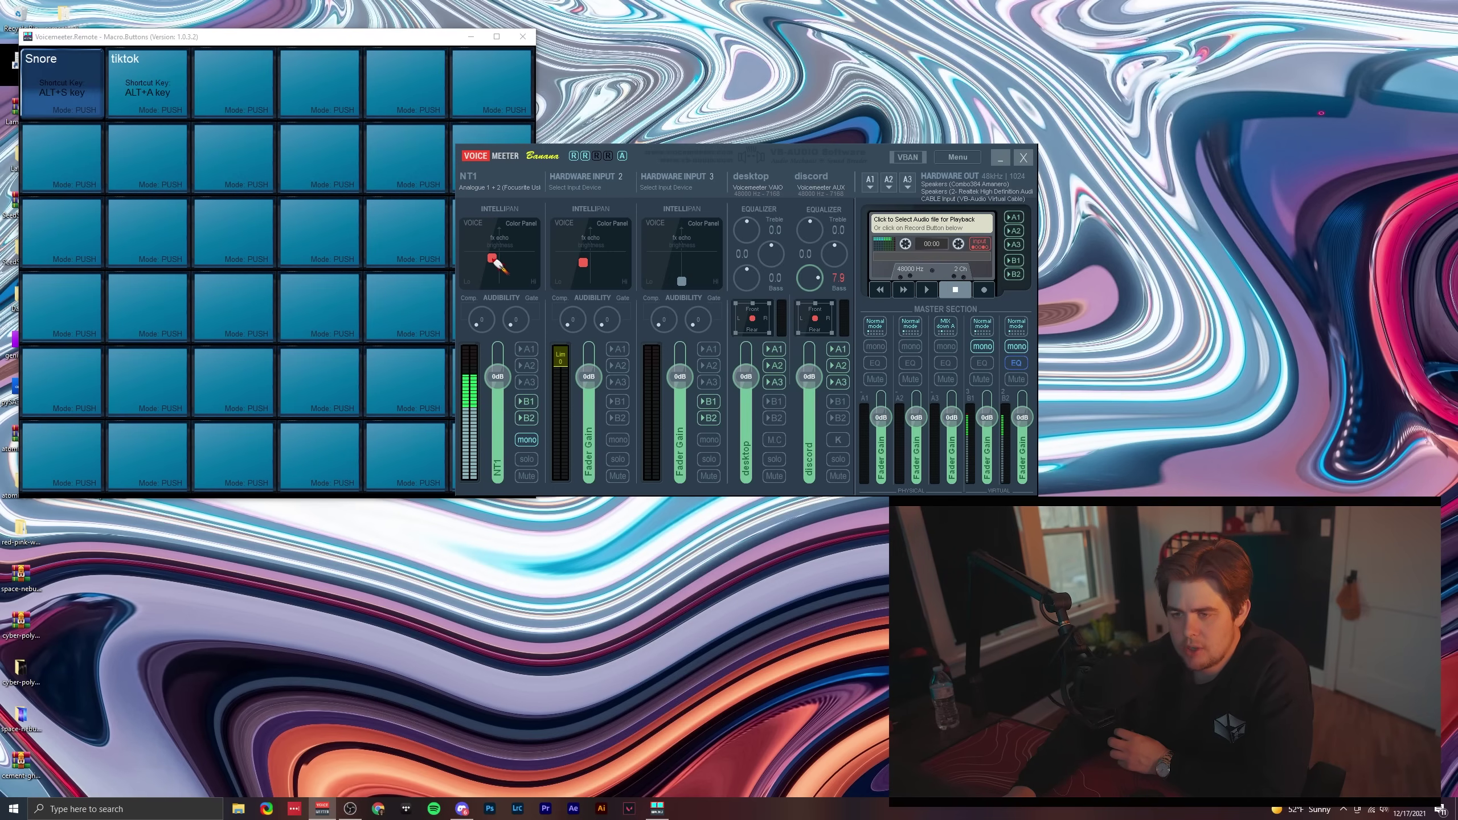
pyautogui.moveTo(495, 269); pyautogui.dragTo(428, 329)
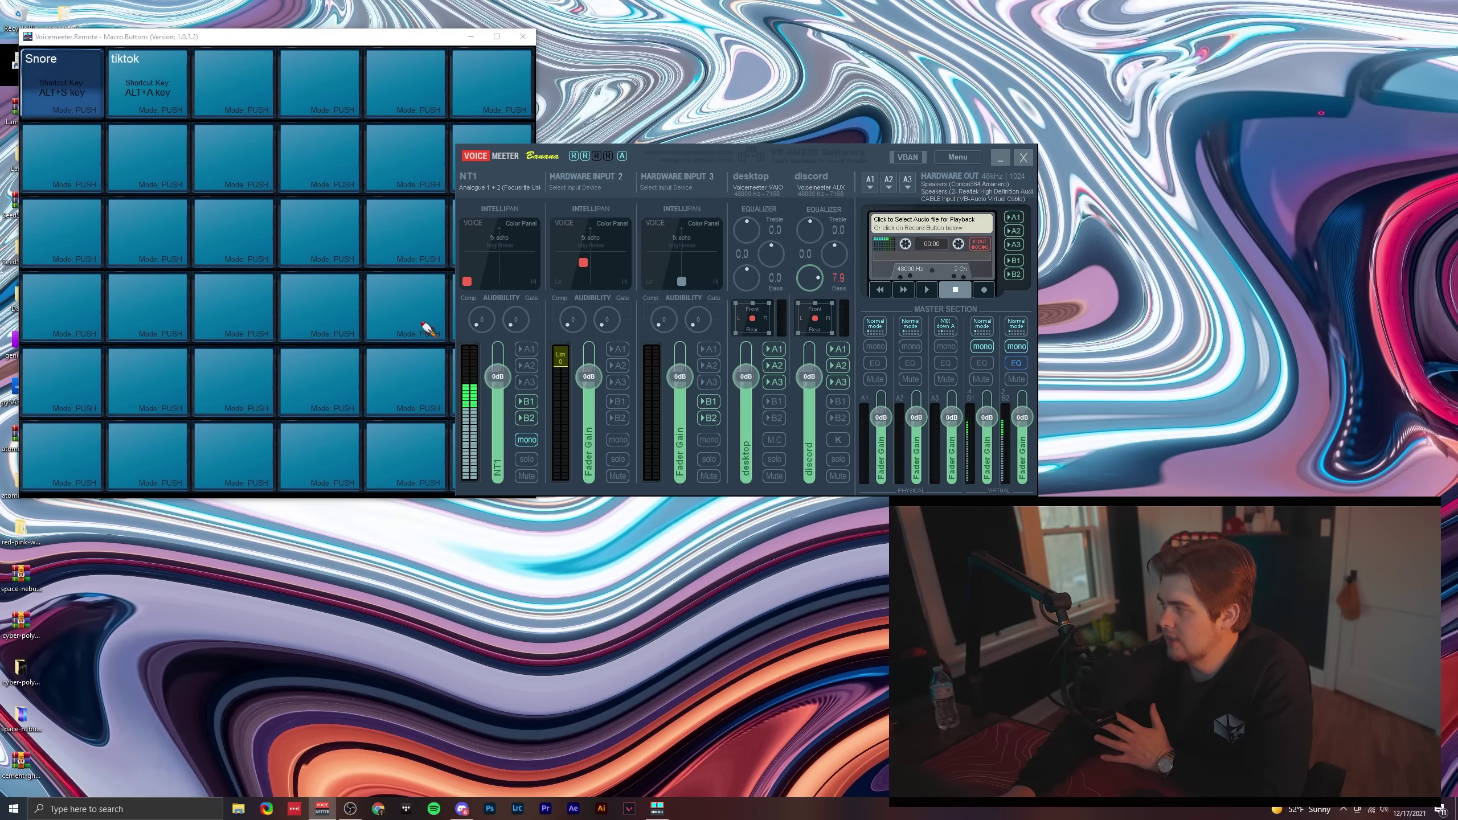
pyautogui.moveTo(506, 292); pyautogui.dragTo(497, 265)
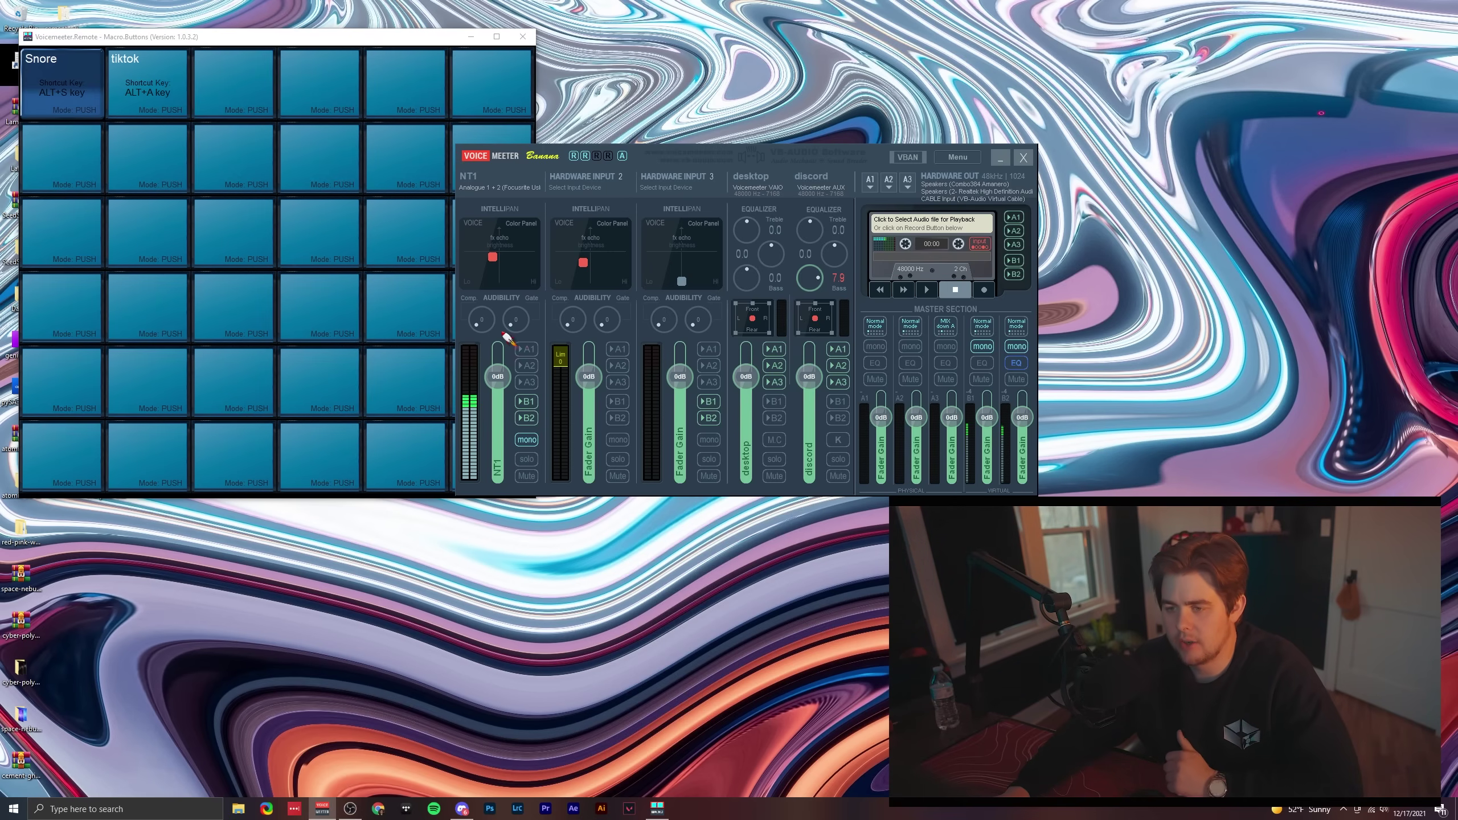
# - Try raising the NT1 channel's compressor, reset it to its default, and test the gate knob beside it
pyautogui.moveTo(477, 325); pyautogui.dragTo(530, 286)
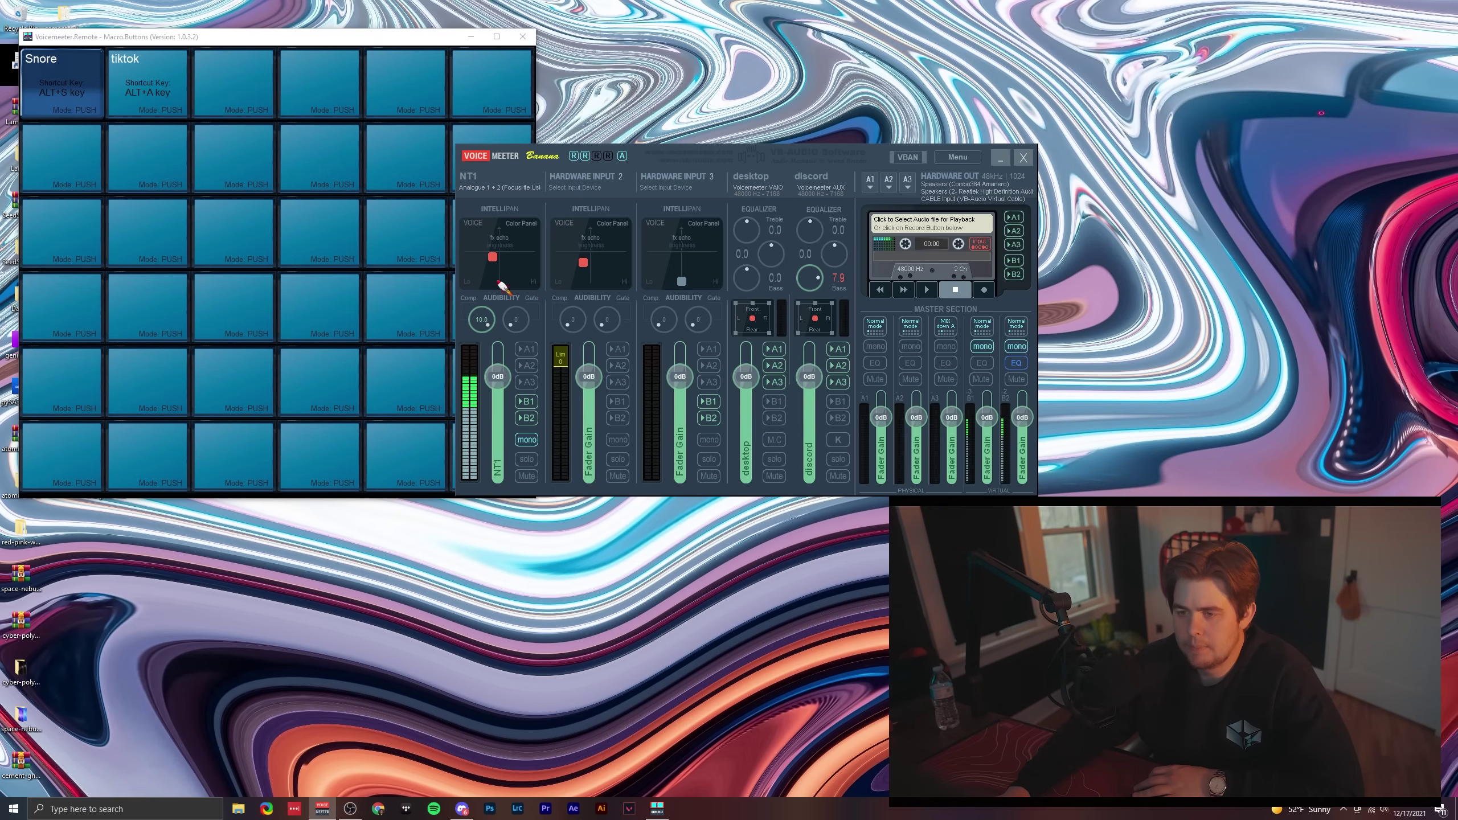
pyautogui.doubleClick(480, 318)
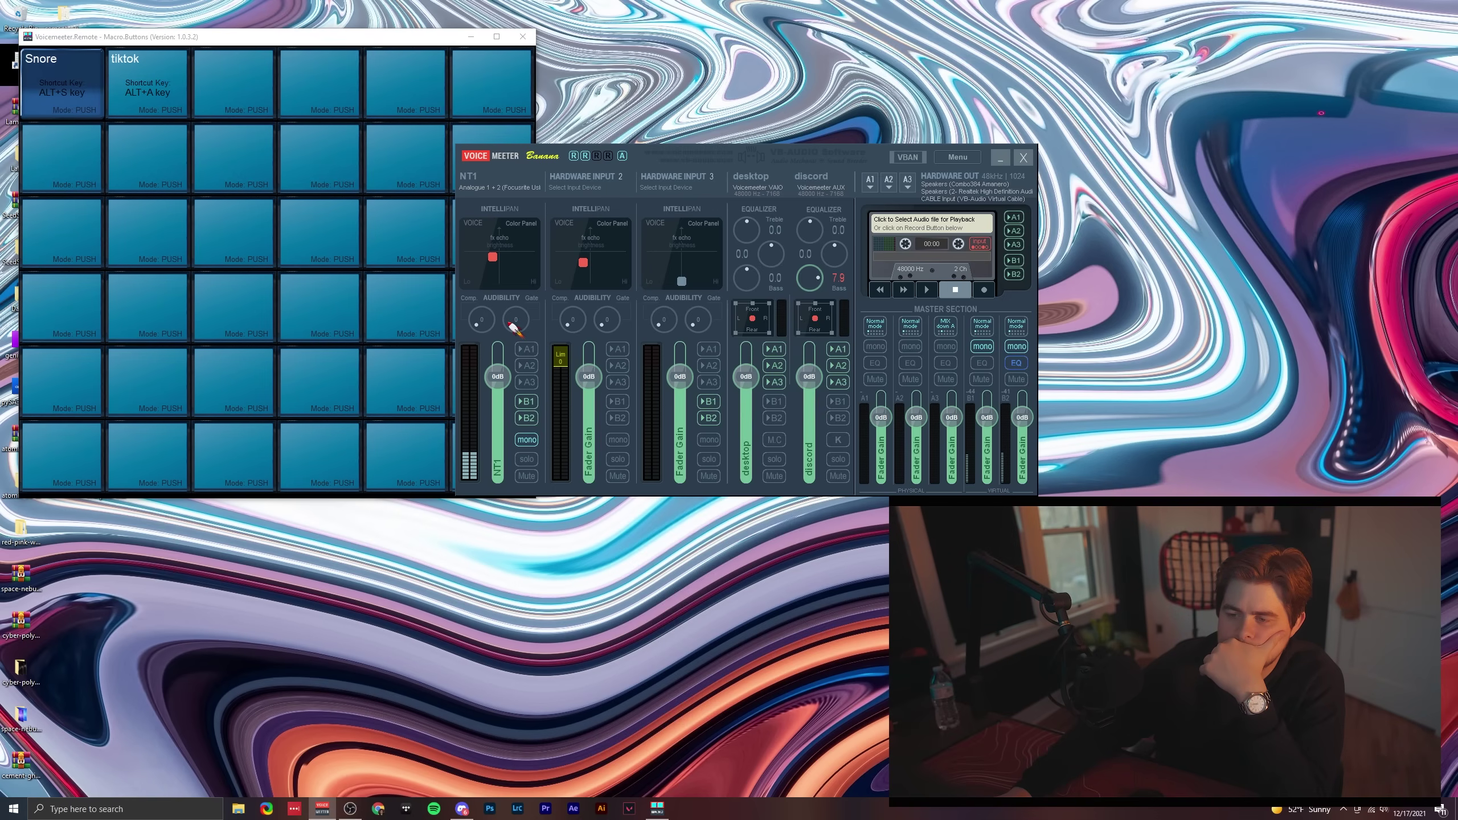
pyautogui.moveTo(509, 323); pyautogui.dragTo(488, 383)
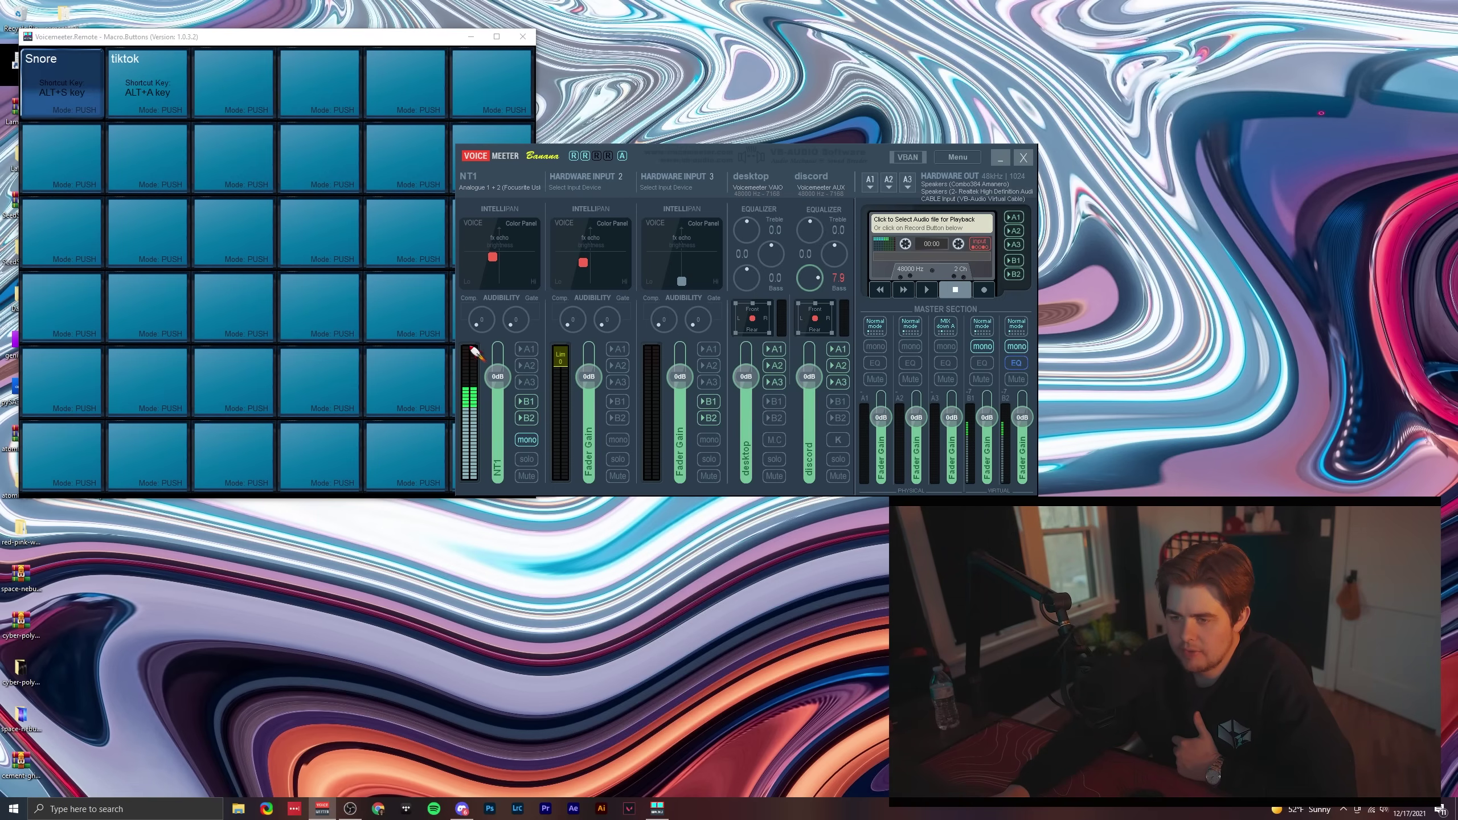
# - Try lowering the limiter on the NT1 channel's level meter and raise it back up
pyautogui.moveTo(474, 352)
pyautogui.mouseDown()
pyautogui.moveTo(481, 382)
pyautogui.moveTo(480, 370)
pyautogui.mouseUp()
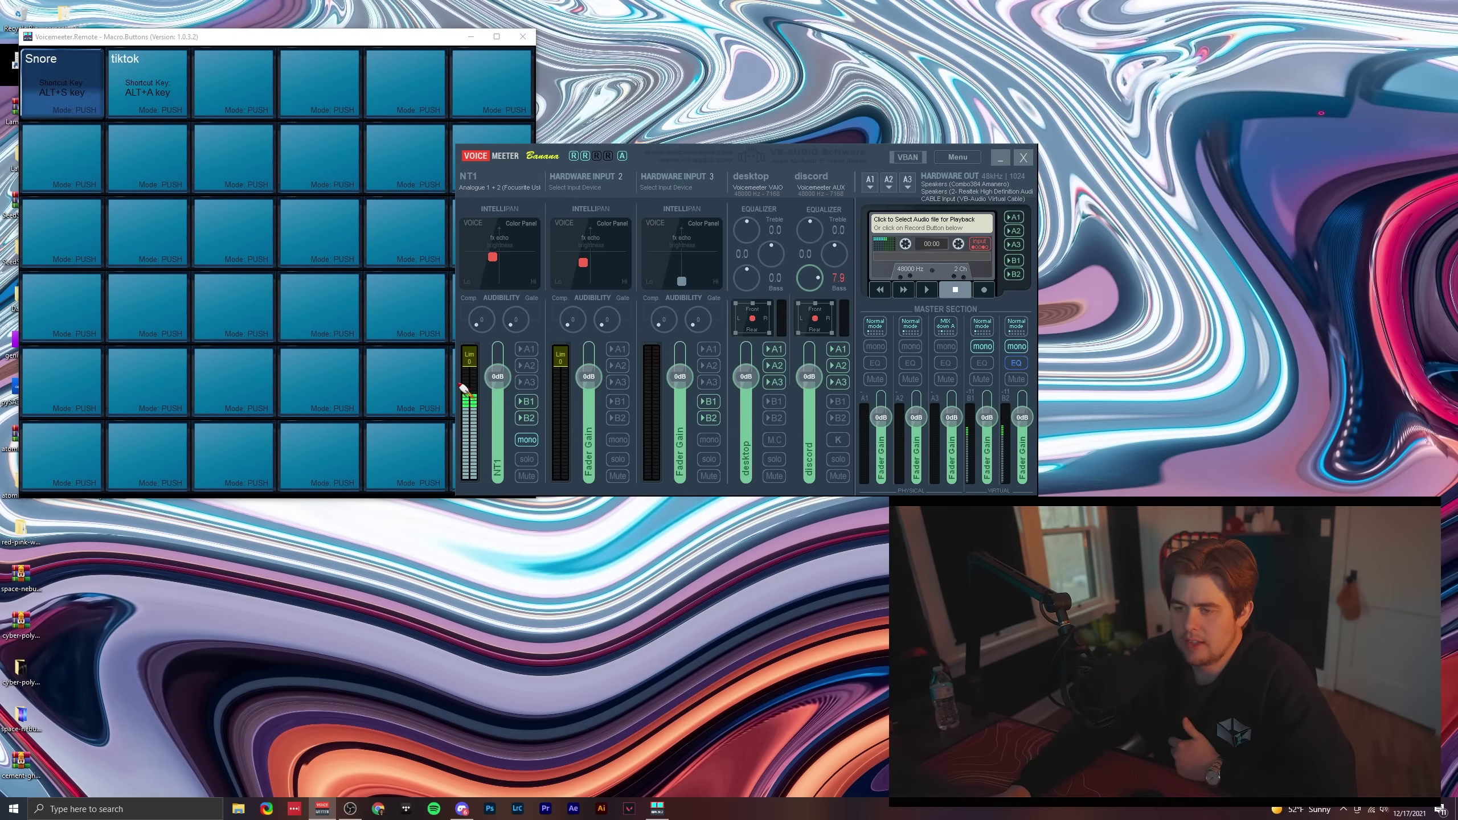
pyautogui.moveTo(481, 379); pyautogui.dragTo(479, 363)
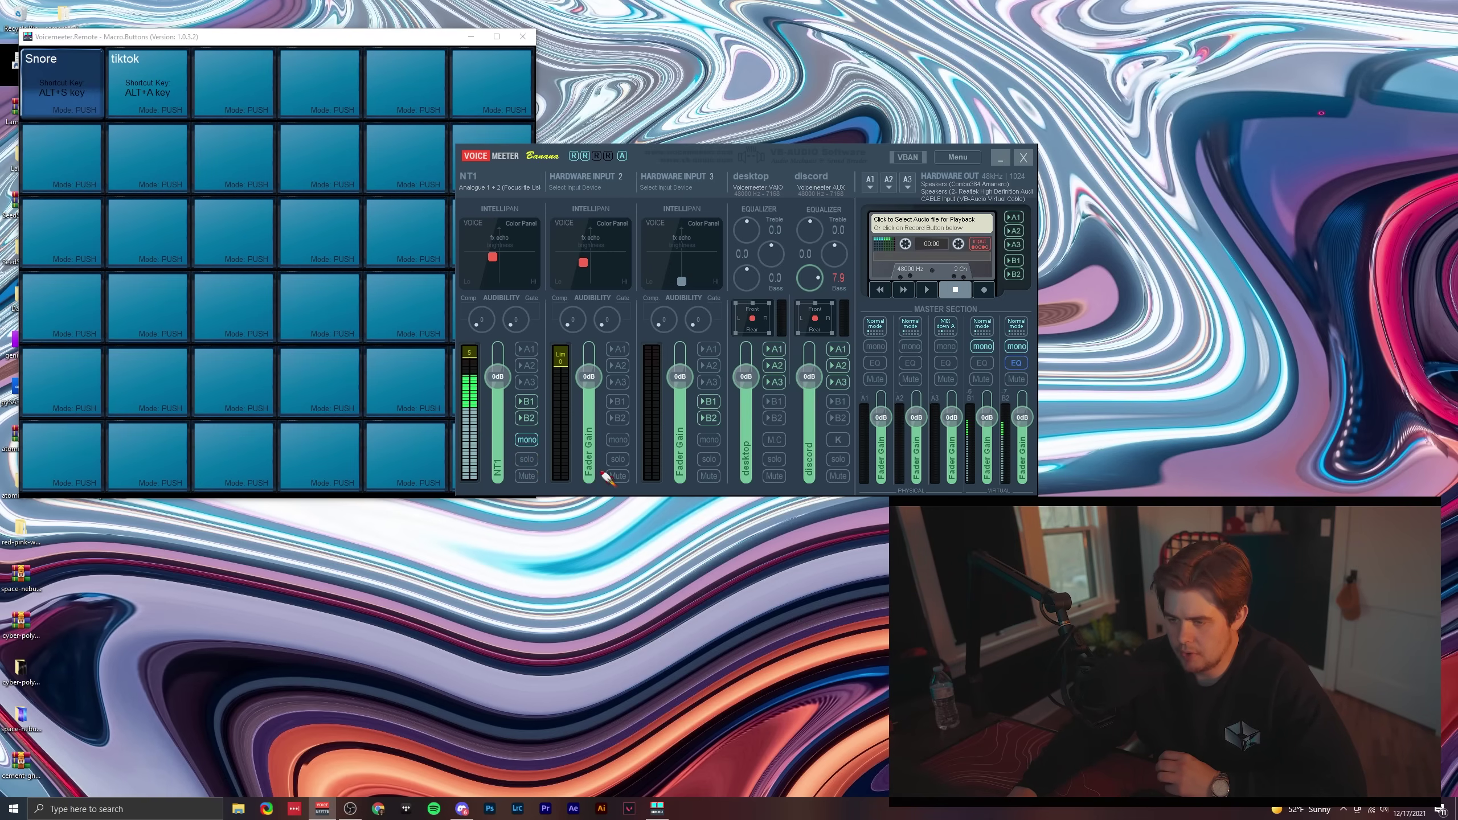
# - Mute the NT1 and Hardware Input 2 channels and unmute both
pyautogui.click(523, 476)
pyautogui.click(620, 476)
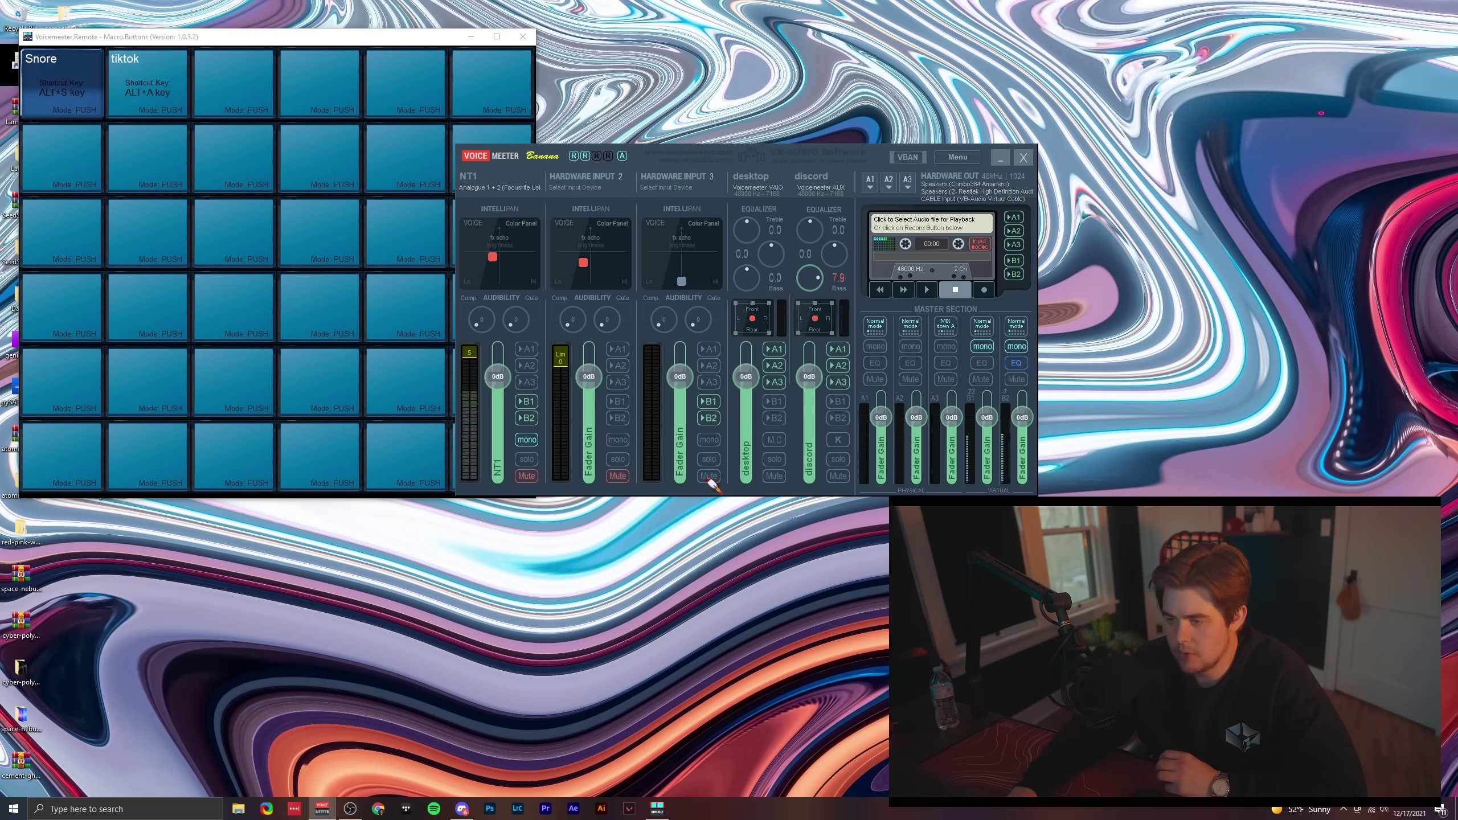
pyautogui.click(524, 476)
pyautogui.click(618, 475)
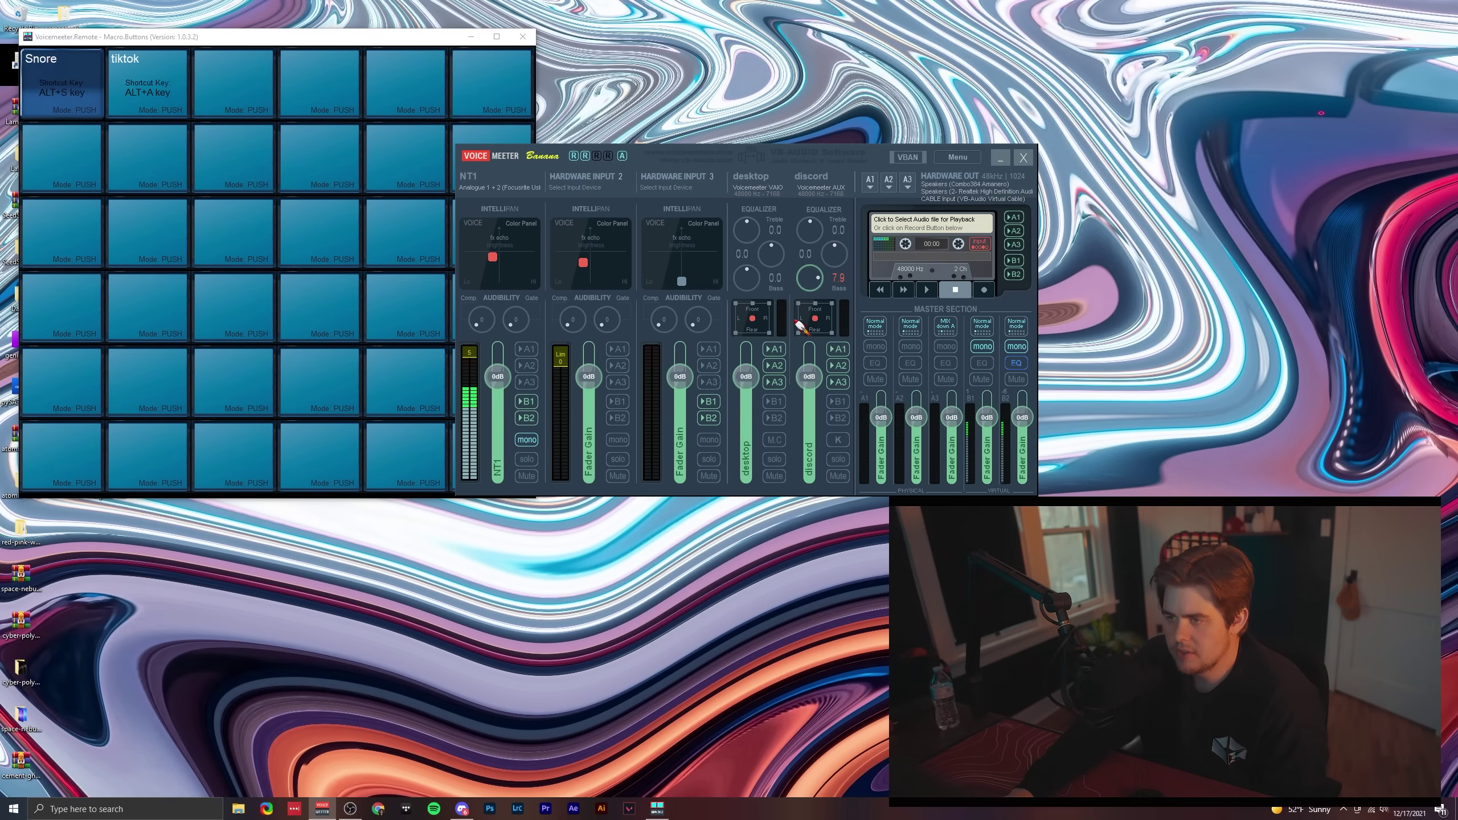
# - Try a treble change of 2.4 on the desktop channel and reset it, and reset the discord channel's bass to zero
pyautogui.moveTo(746, 230); pyautogui.dragTo(746, 219)
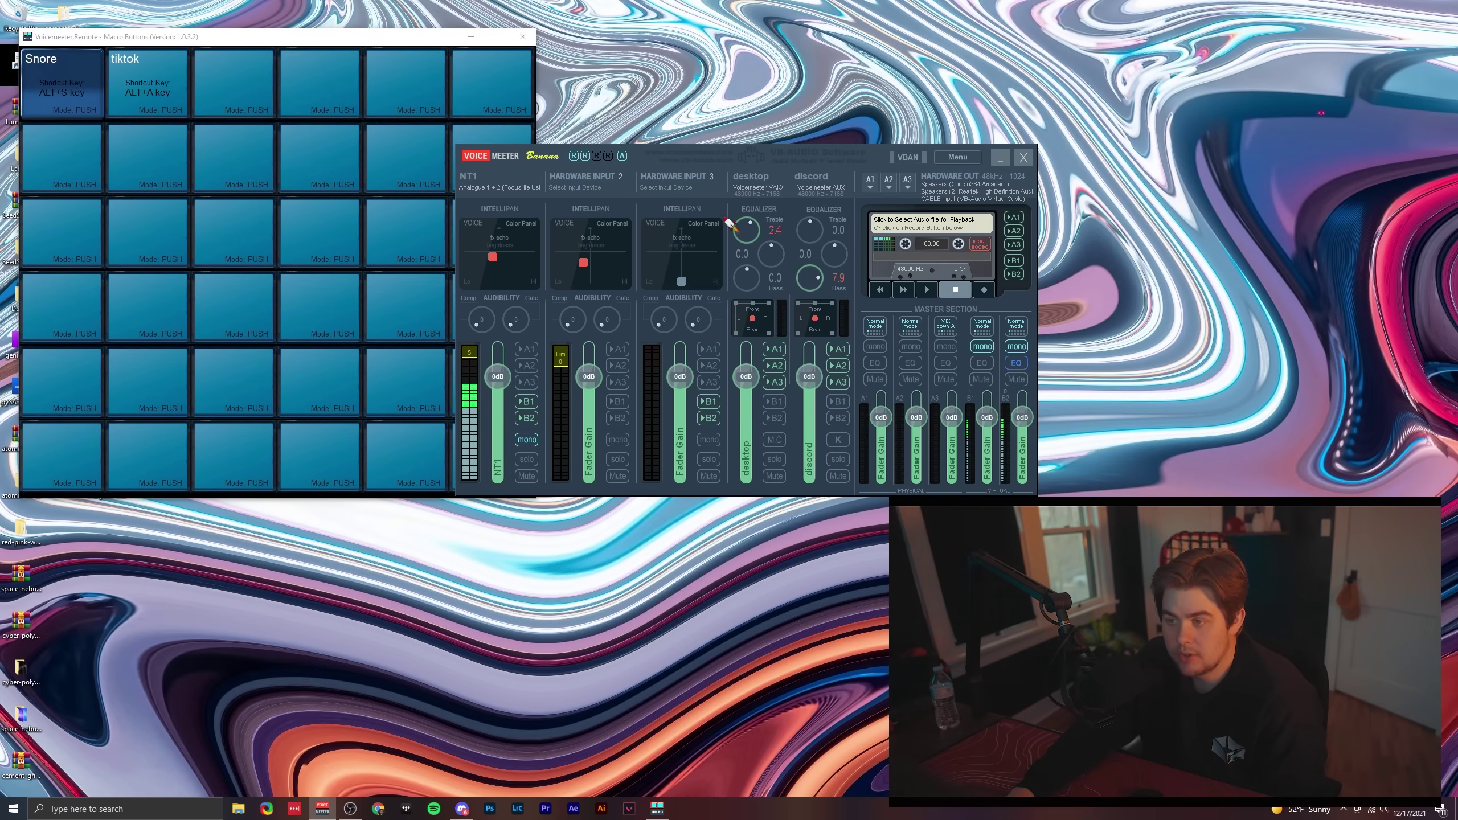
pyautogui.doubleClick(747, 233)
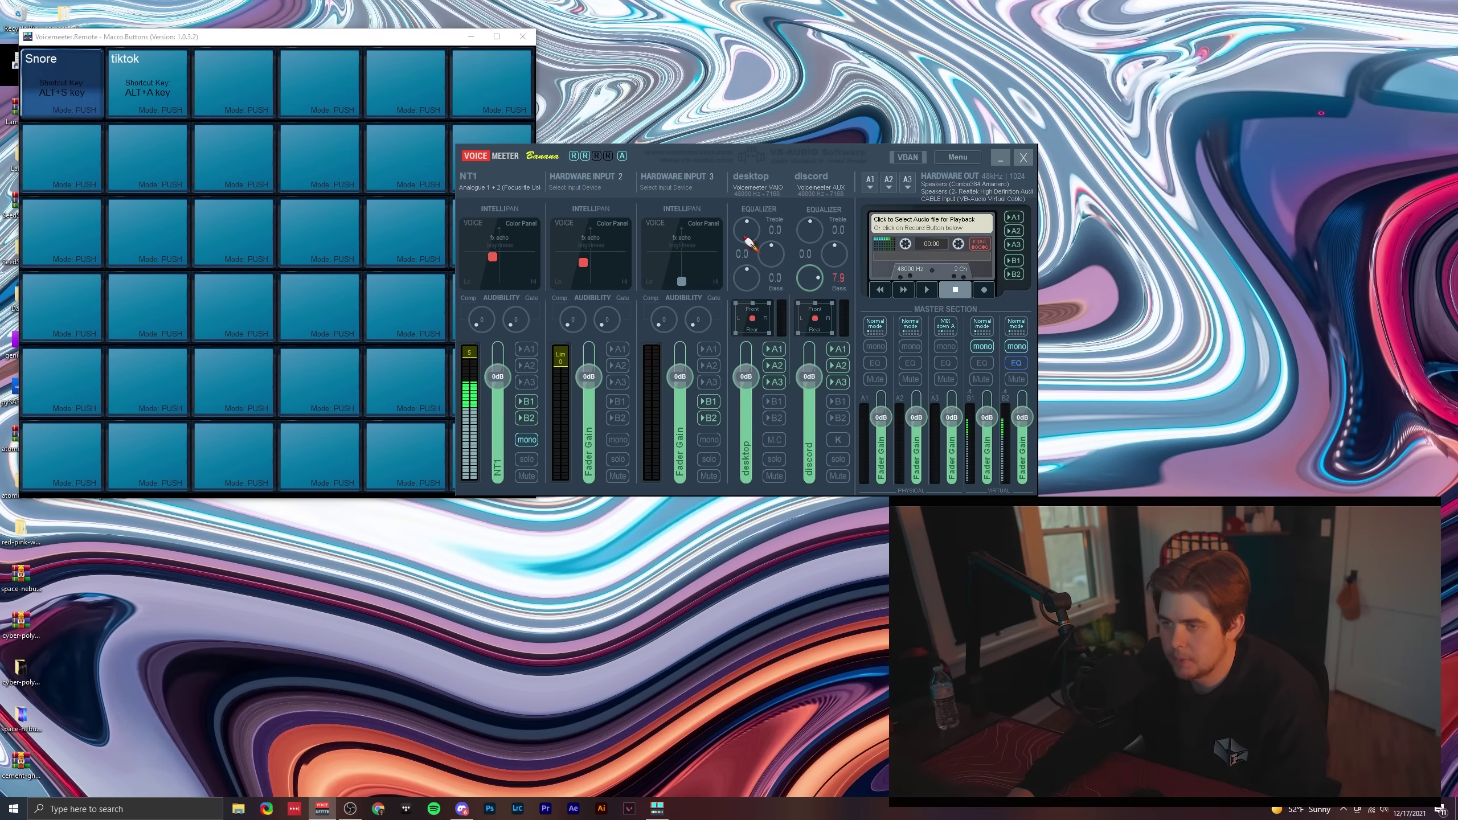
pyautogui.doubleClick(819, 279)
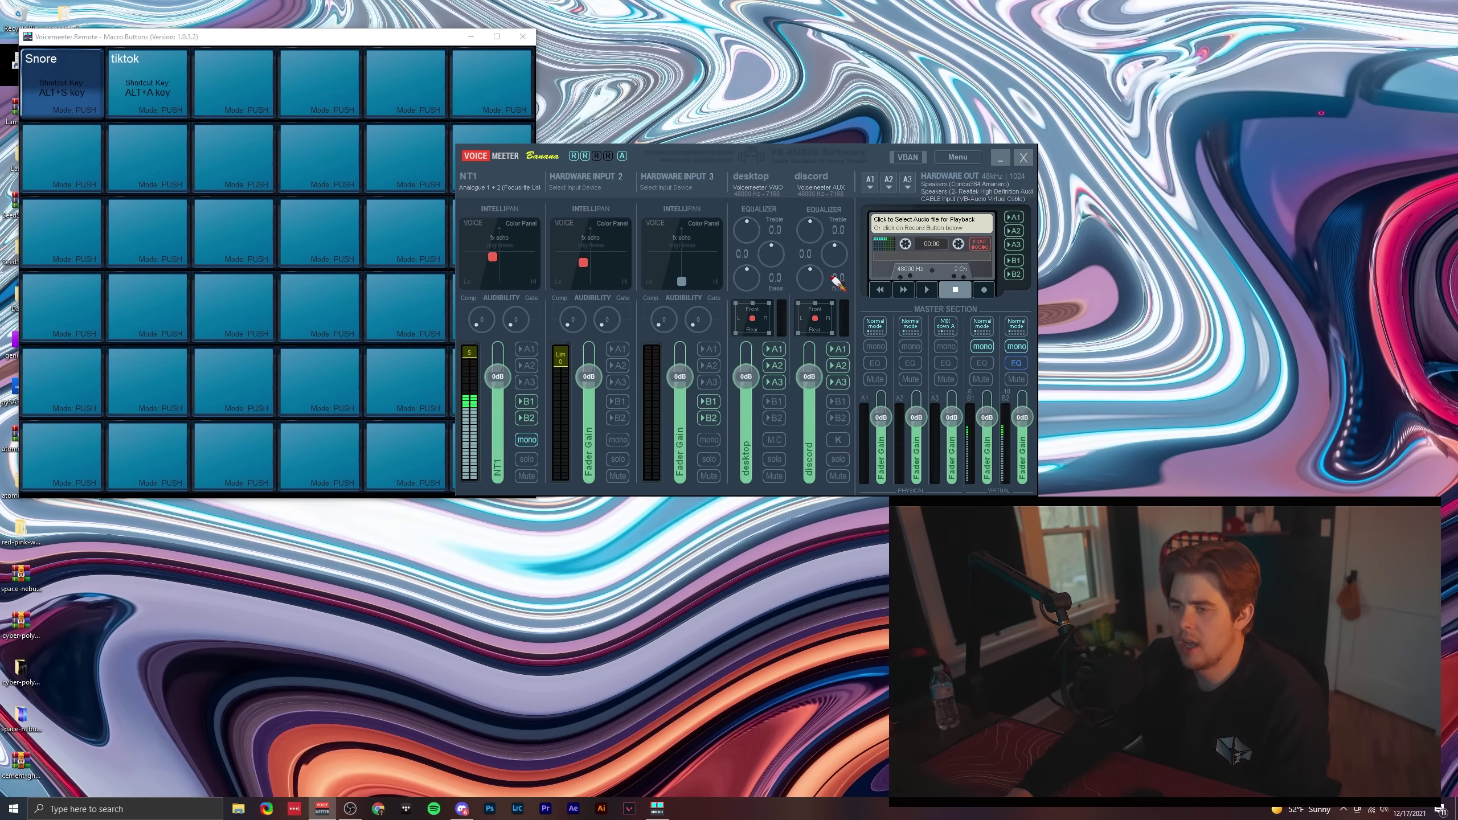
# - Try boosting the desktop channel's bass to about 8 and adjusting its treble, resetting each to zero
pyautogui.moveTo(744, 280)
pyautogui.mouseDown()
pyautogui.moveTo(746, 253)
pyautogui.moveTo(750, 286)
pyautogui.mouseUp()
pyautogui.doubleClick(746, 279)
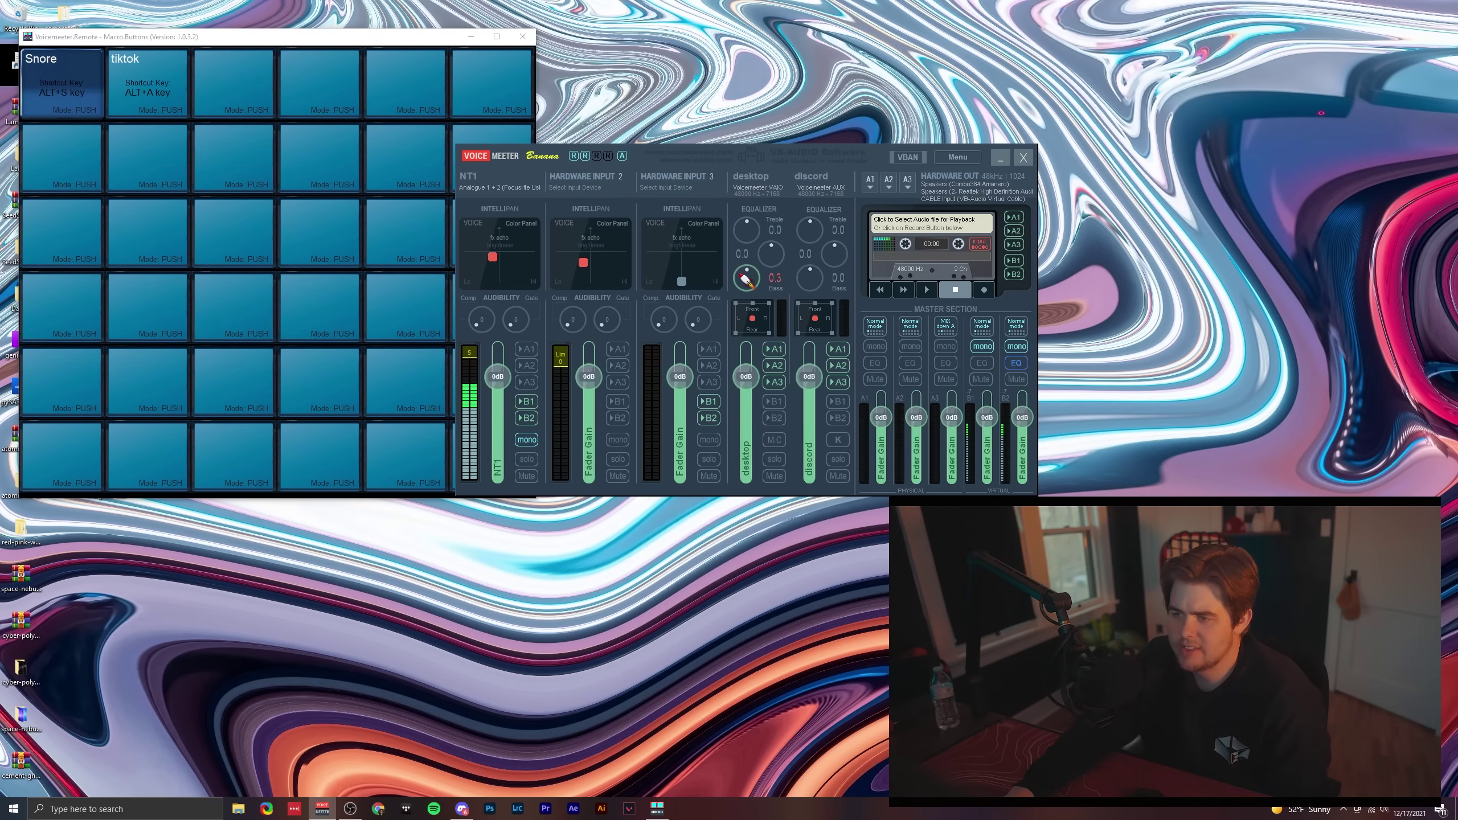
pyautogui.moveTo(742, 293); pyautogui.dragTo(737, 266)
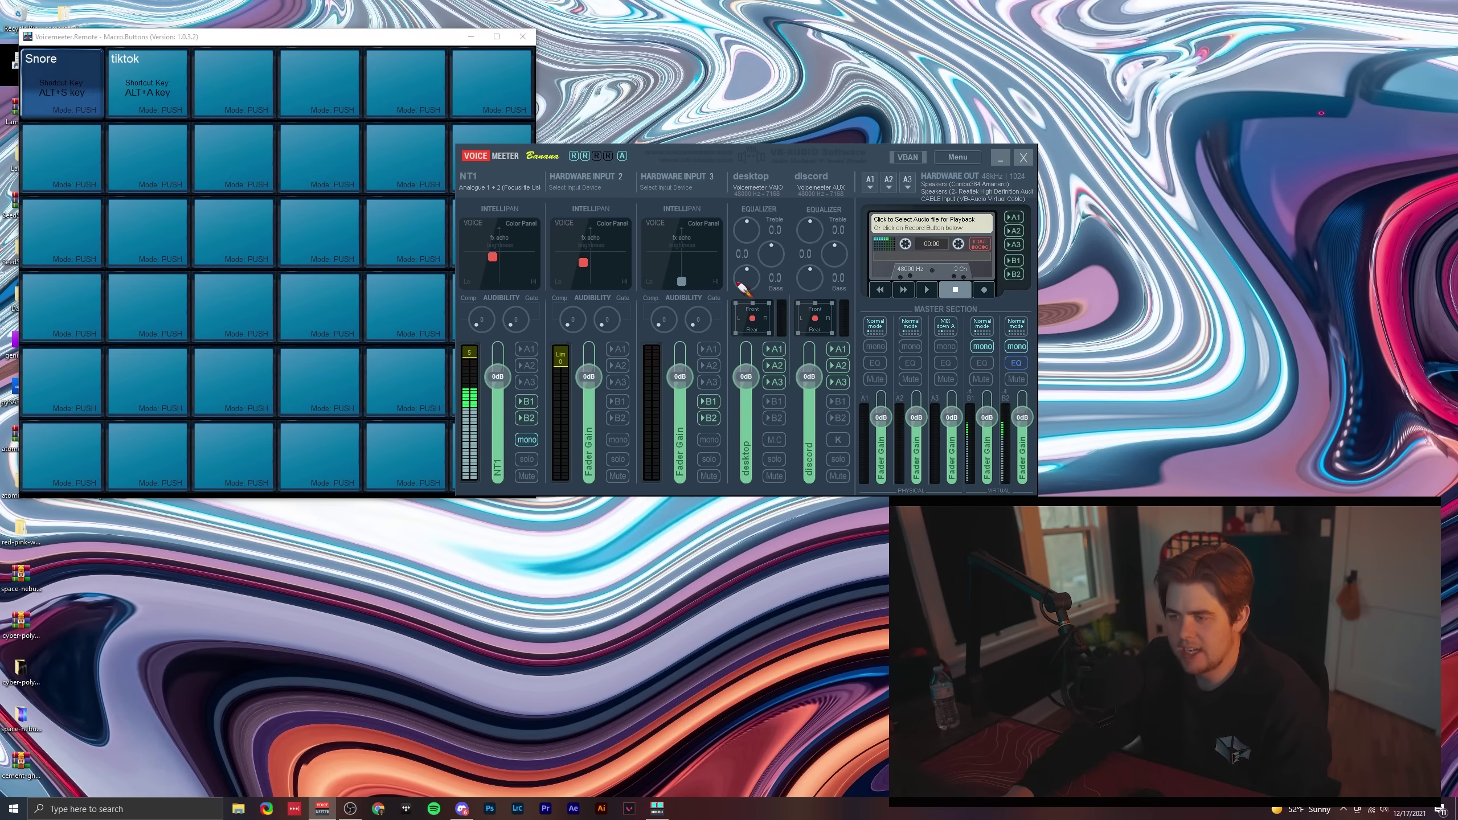
pyautogui.moveTo(746, 282); pyautogui.dragTo(755, 235)
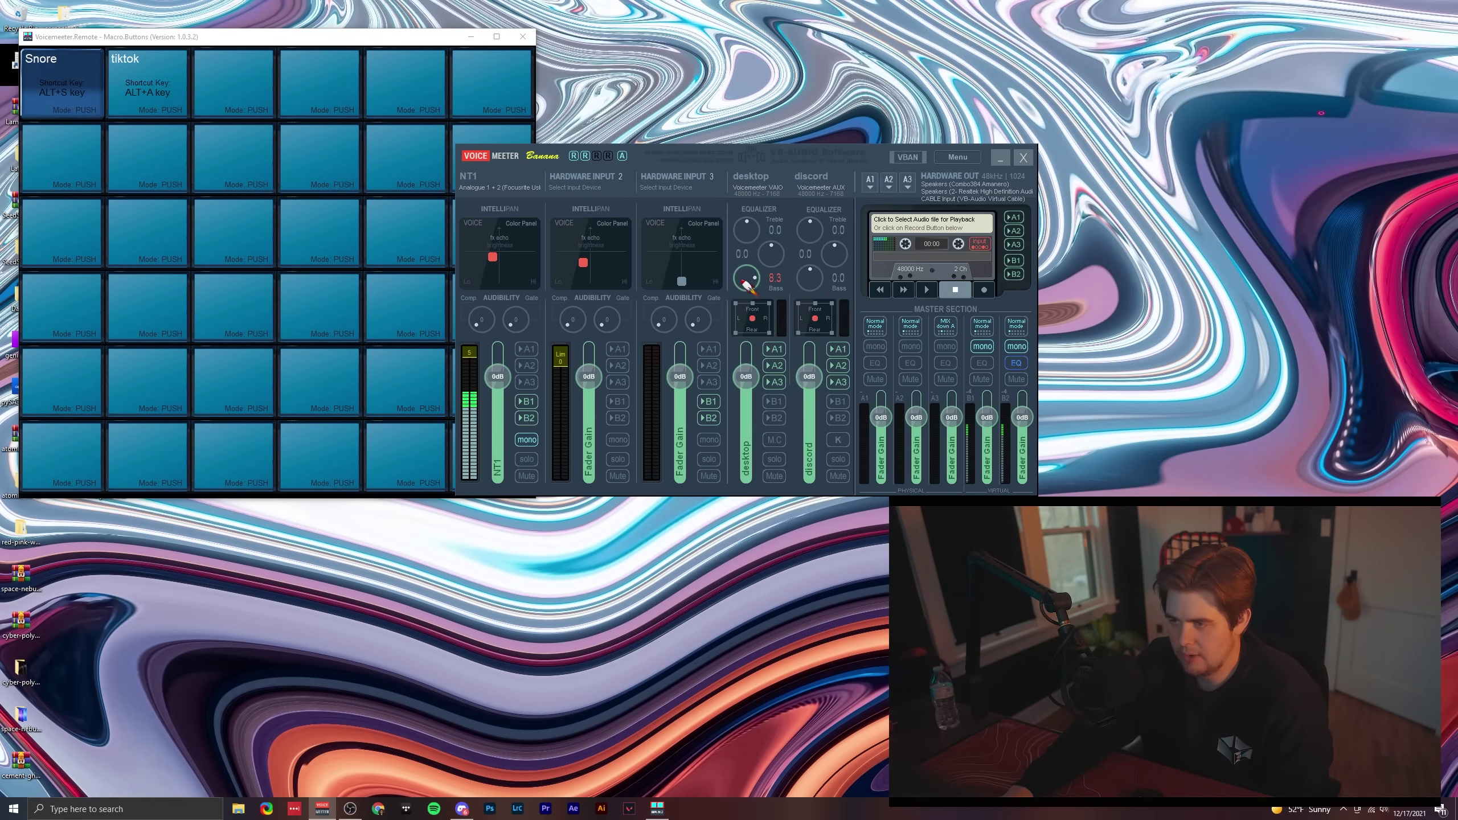
pyautogui.moveTo(746, 296); pyautogui.dragTo(749, 282)
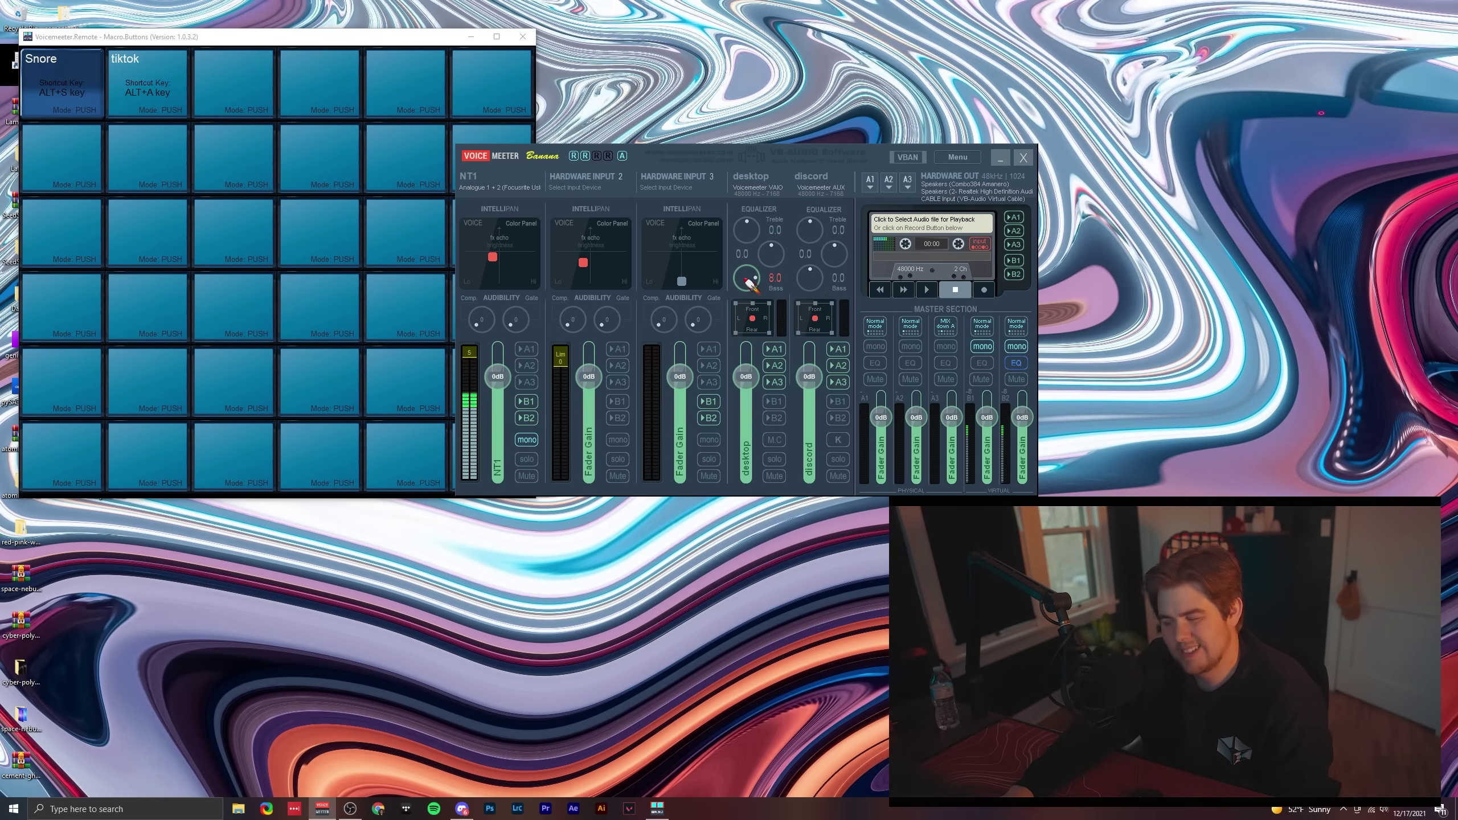
pyautogui.doubleClick(750, 280)
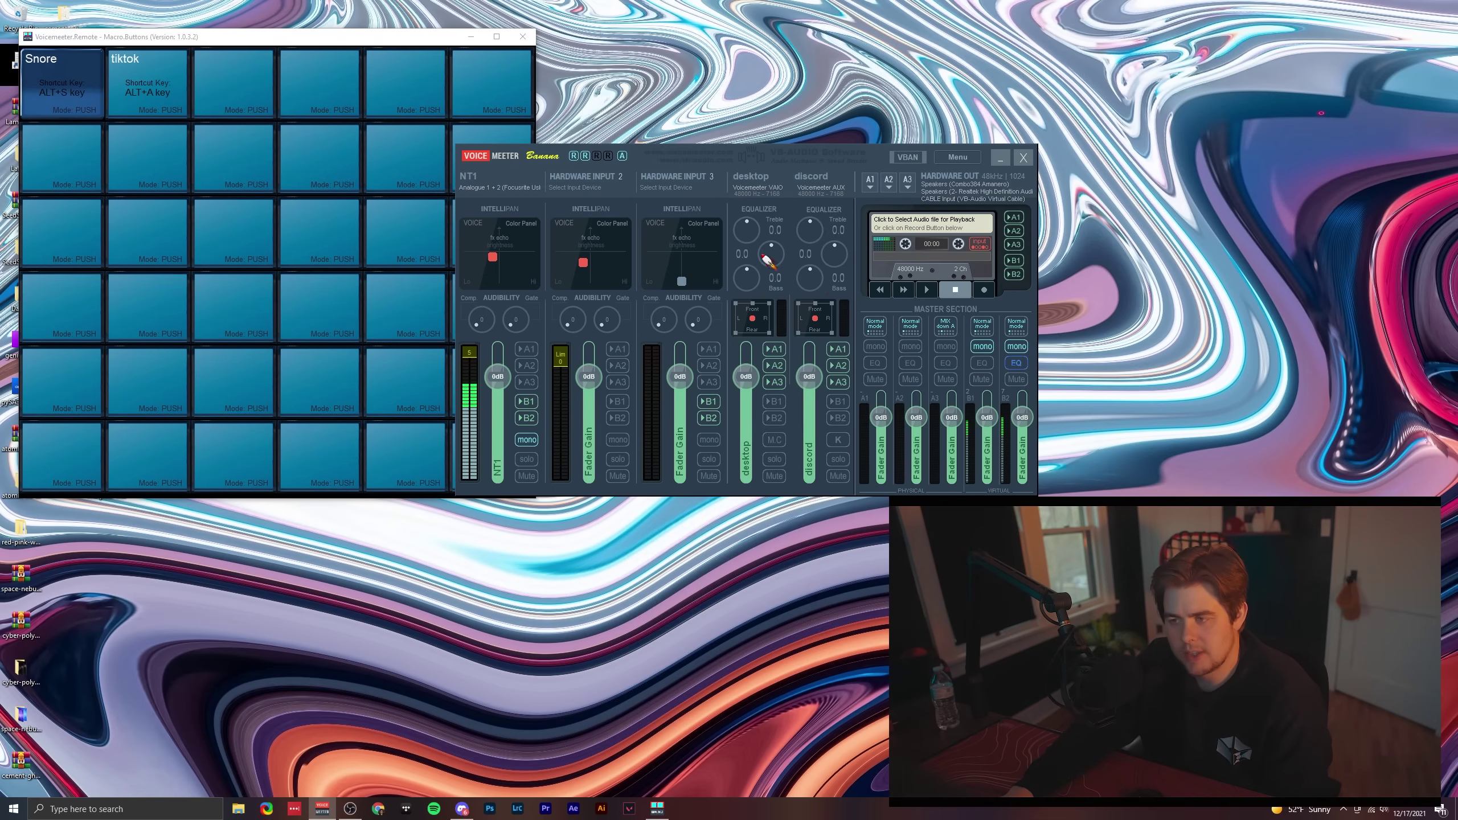
pyautogui.moveTo(762, 229); pyautogui.dragTo(779, 214)
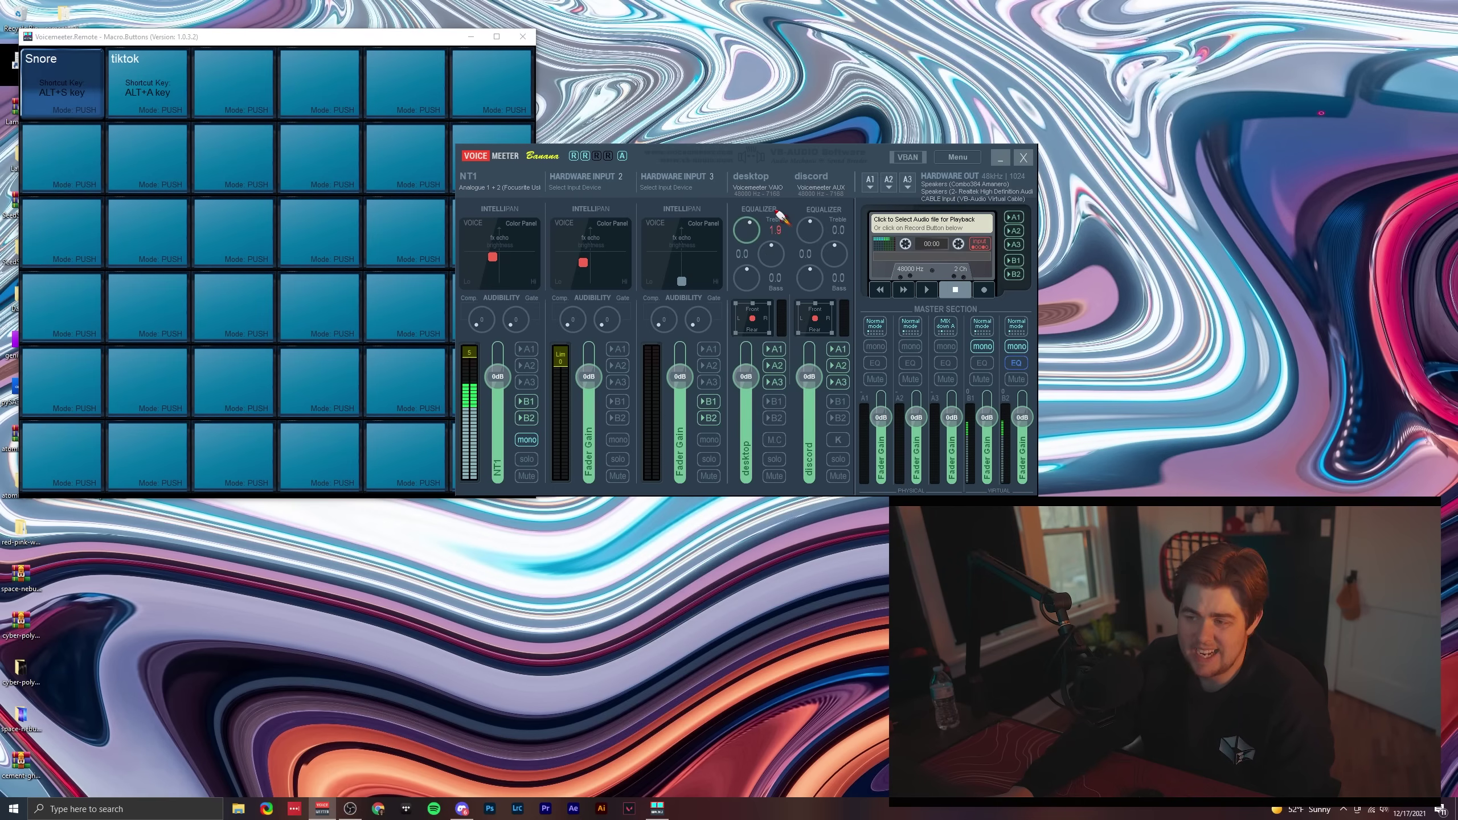
pyautogui.doubleClick(753, 228)
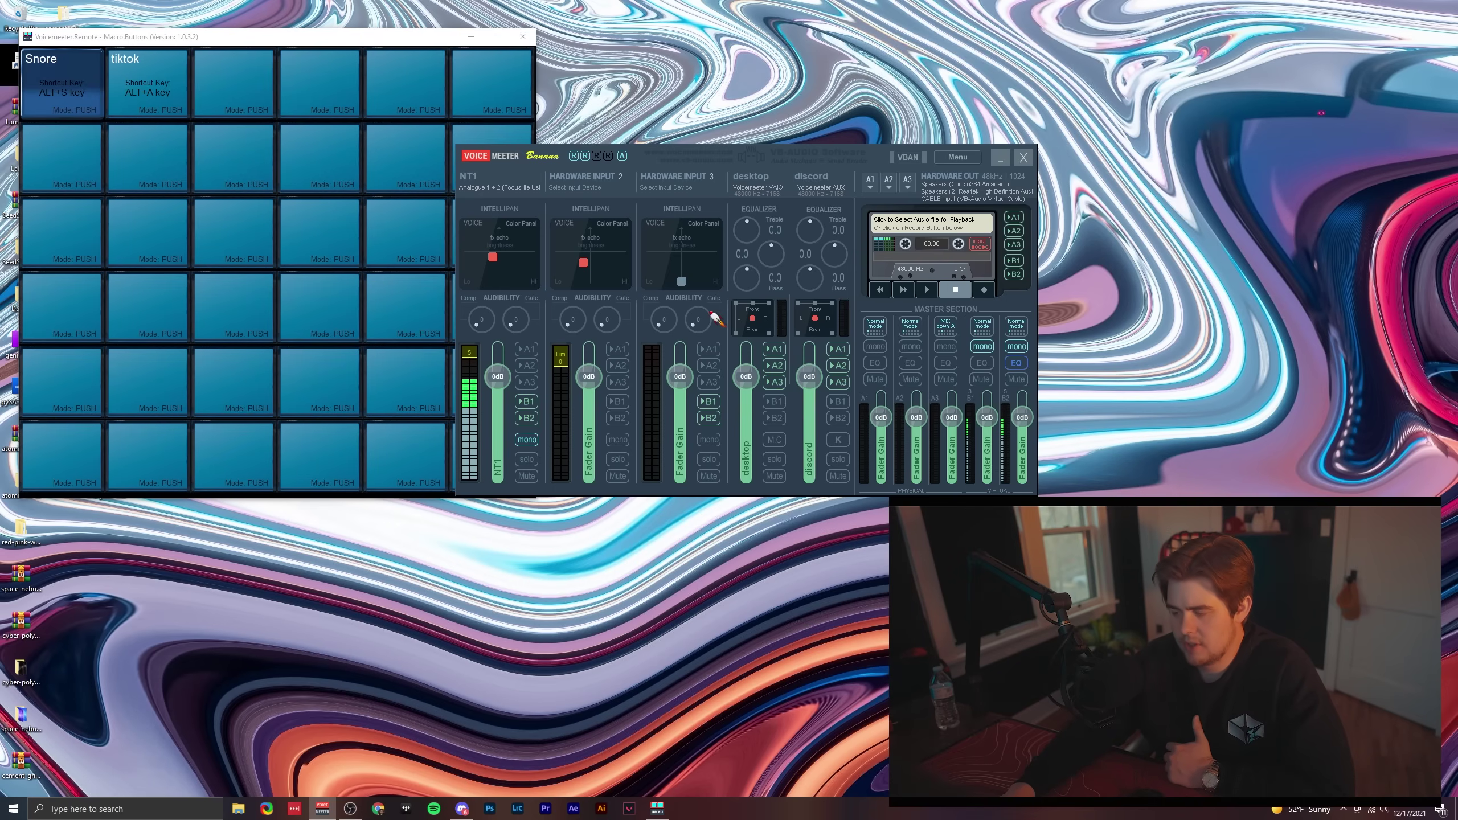
# - Try routing the discord channel to the virtual outputs B2 and B1
pyautogui.click(839, 418)
pyautogui.click(840, 401)
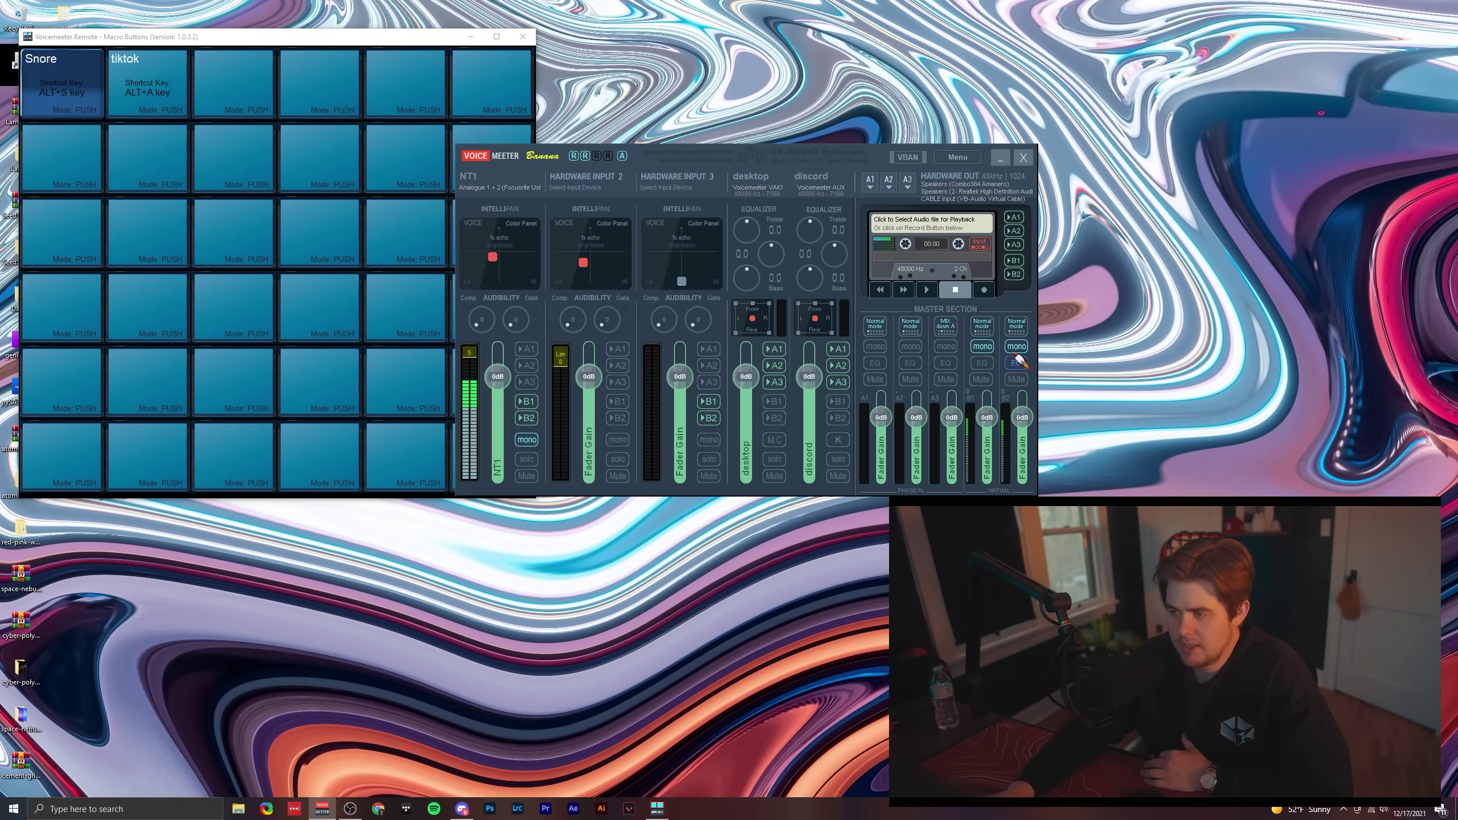
# - Open the B1 bus equalizer settings to examine its bands and curve, and close them
pyautogui.rightClick(983, 364)
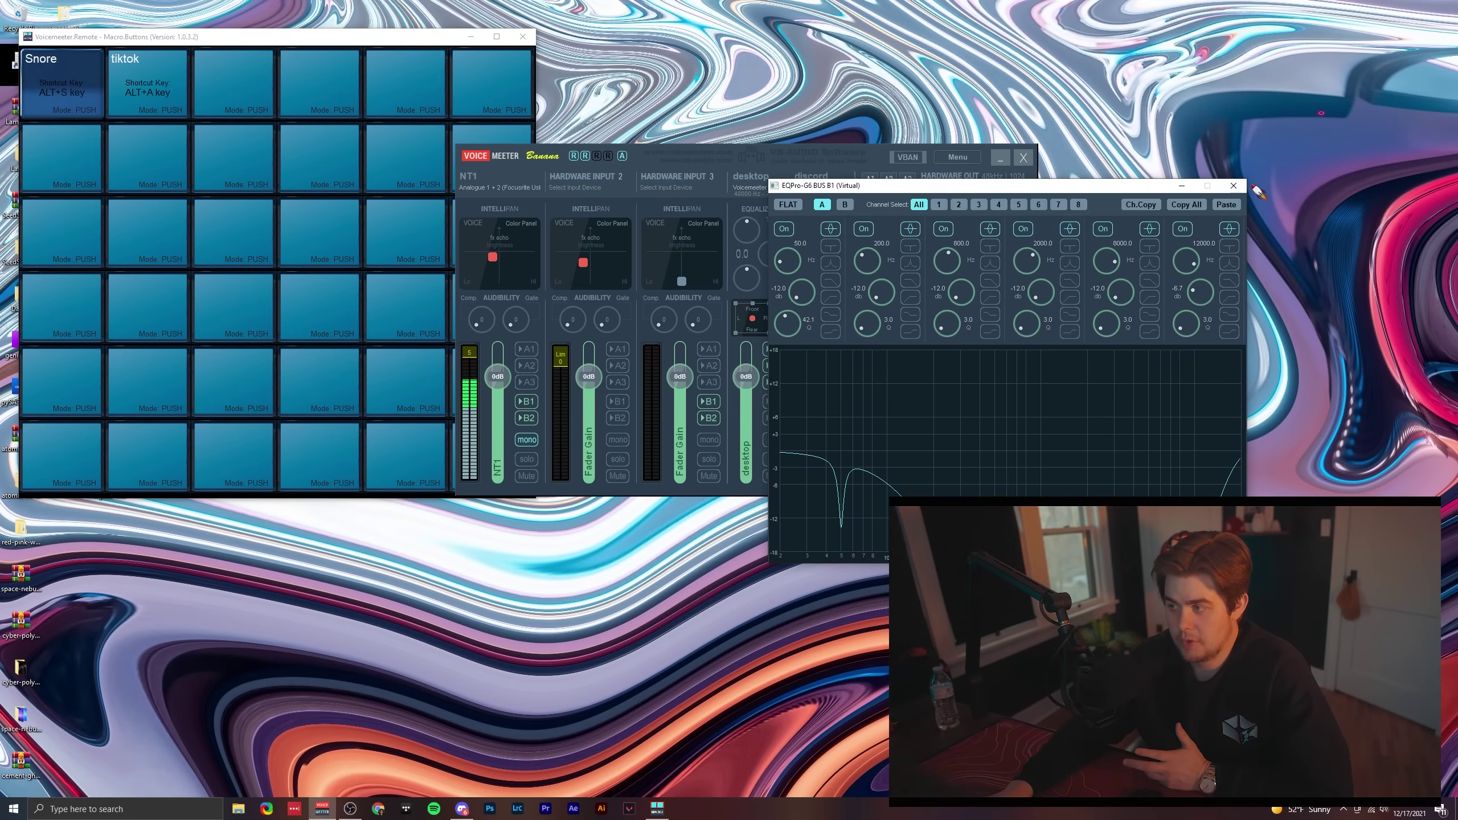
pyautogui.click(1233, 186)
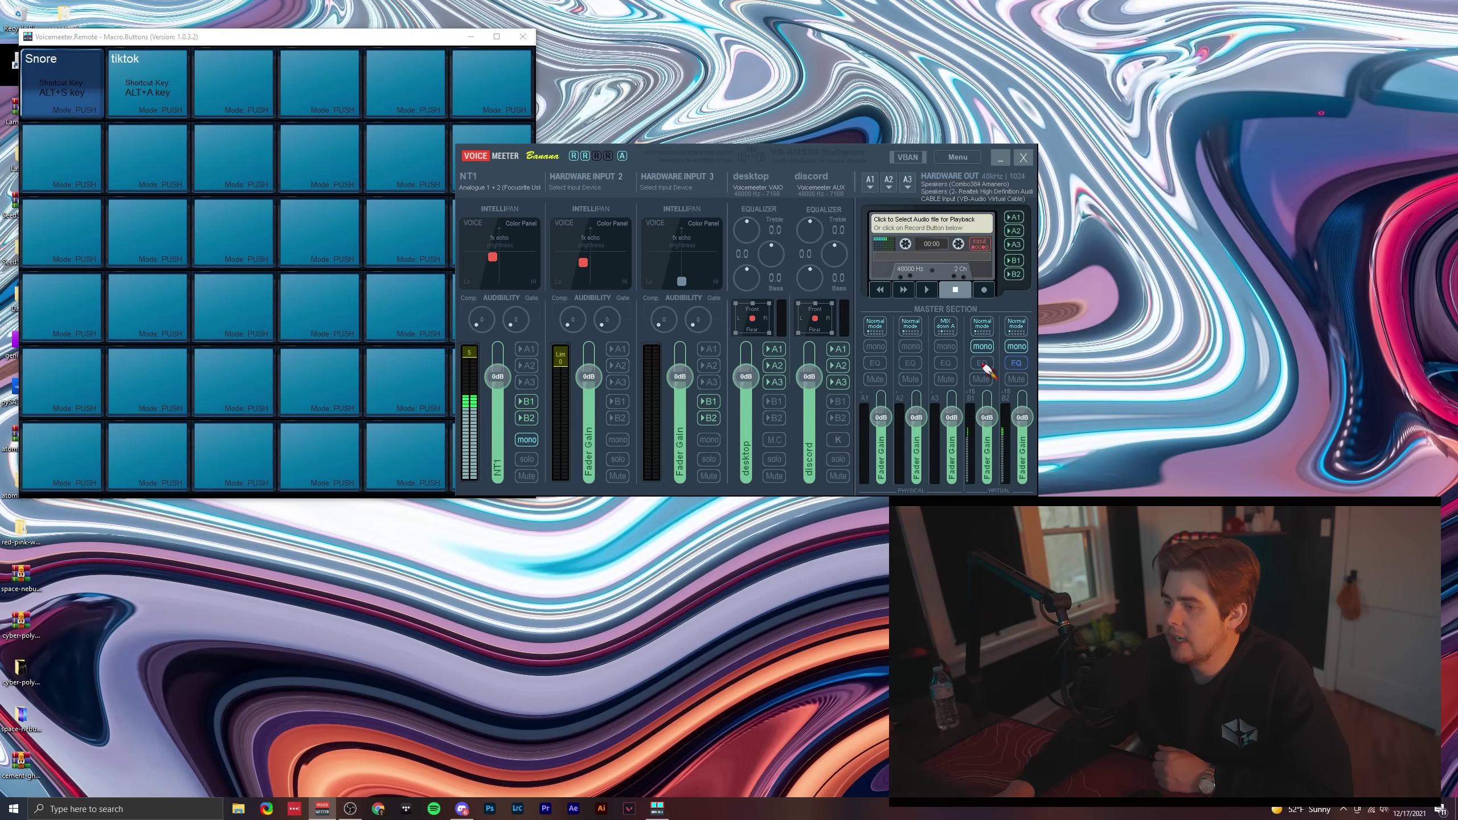
# - Cycle the A3 bus in the master section through its mixing modes and back to normal mode
pyautogui.rightClick(945, 333)
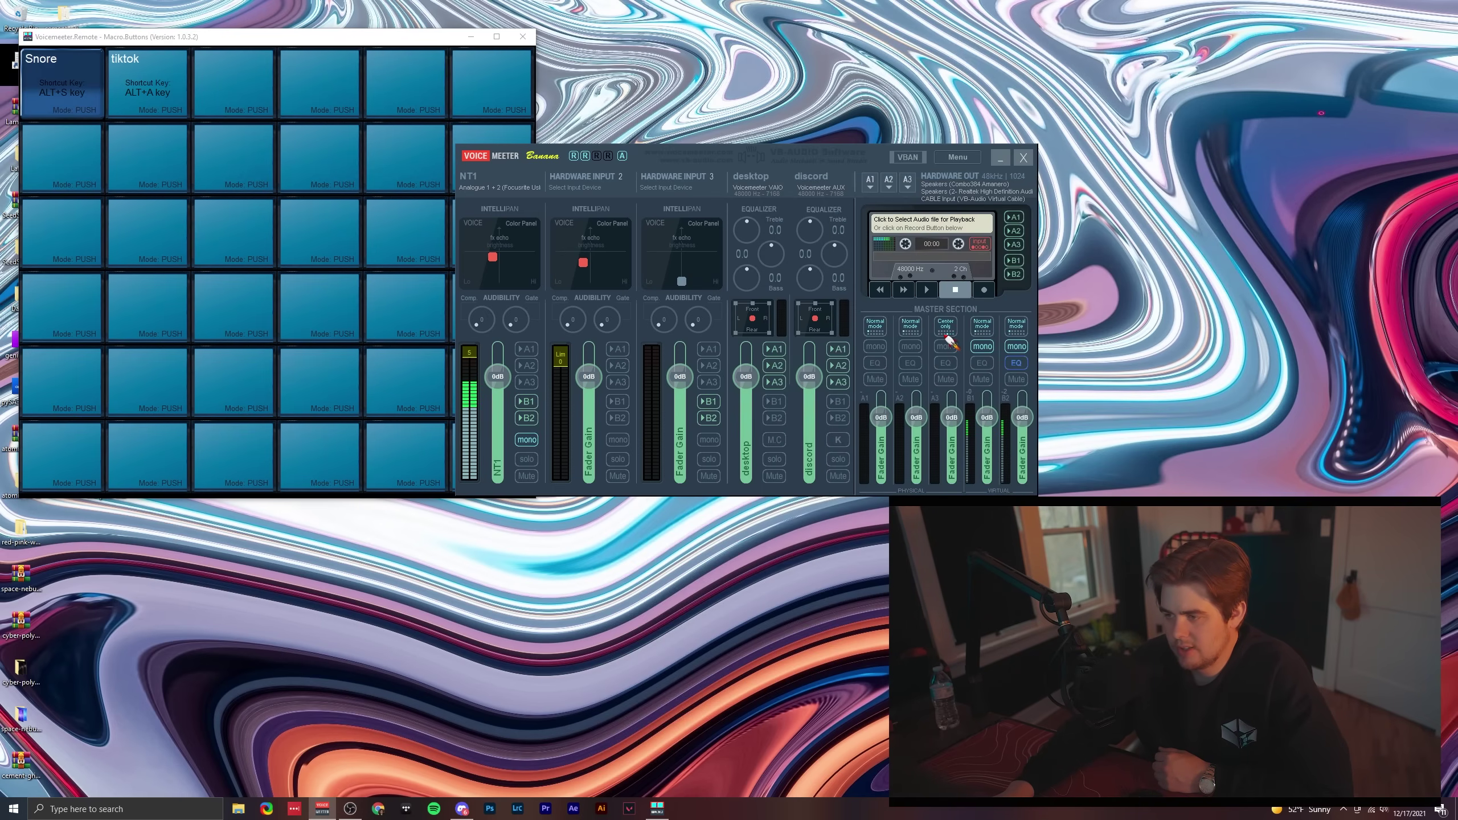
pyautogui.rightClick(948, 337)
pyautogui.rightClick(947, 337)
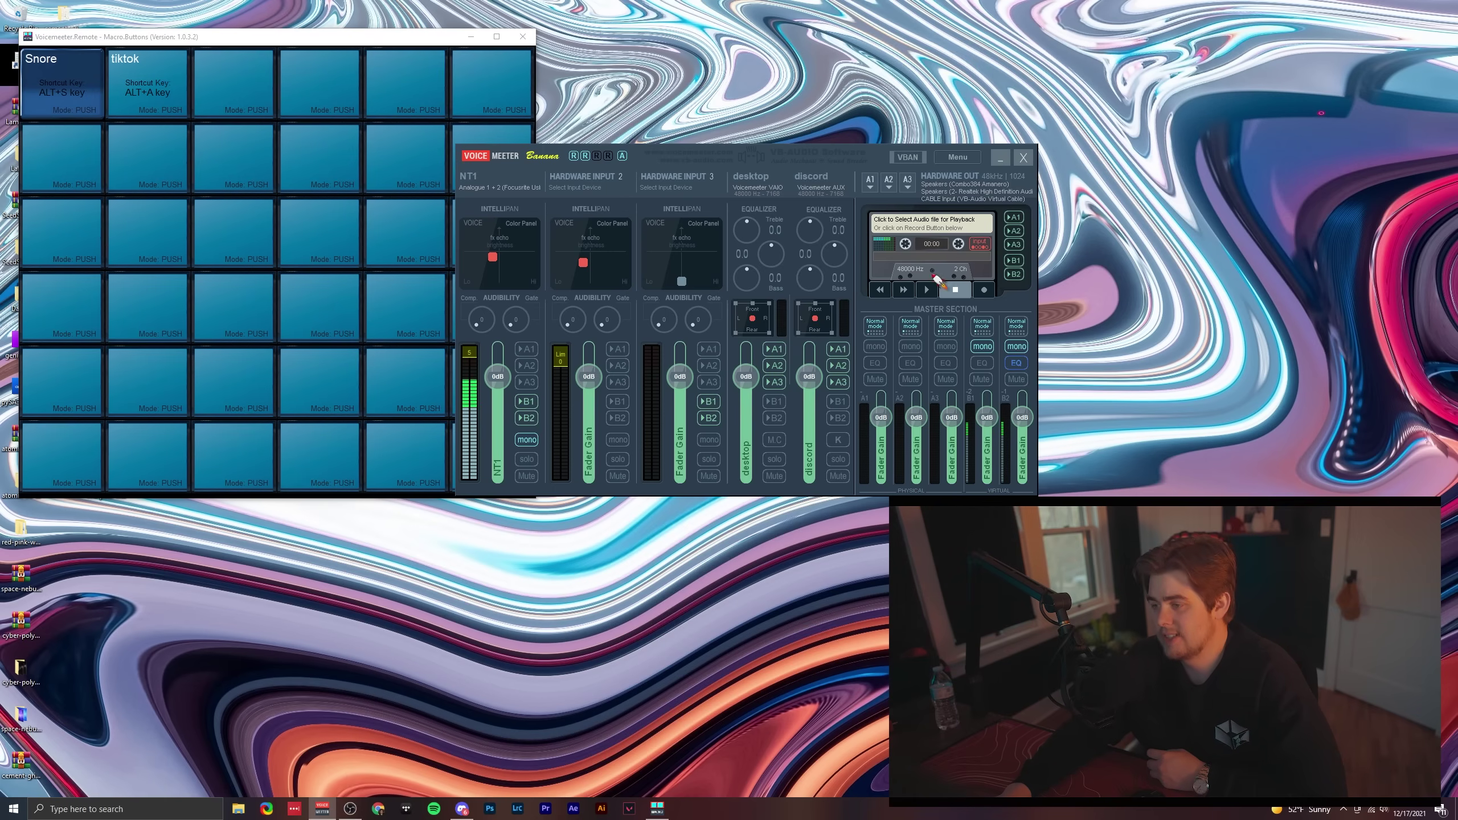
# - Open the recorder options, move their window aside to examine the input arming and file settings, and close it
pyautogui.rightClick(942, 241)
pyautogui.moveTo(744, 163); pyautogui.dragTo(564, 138)
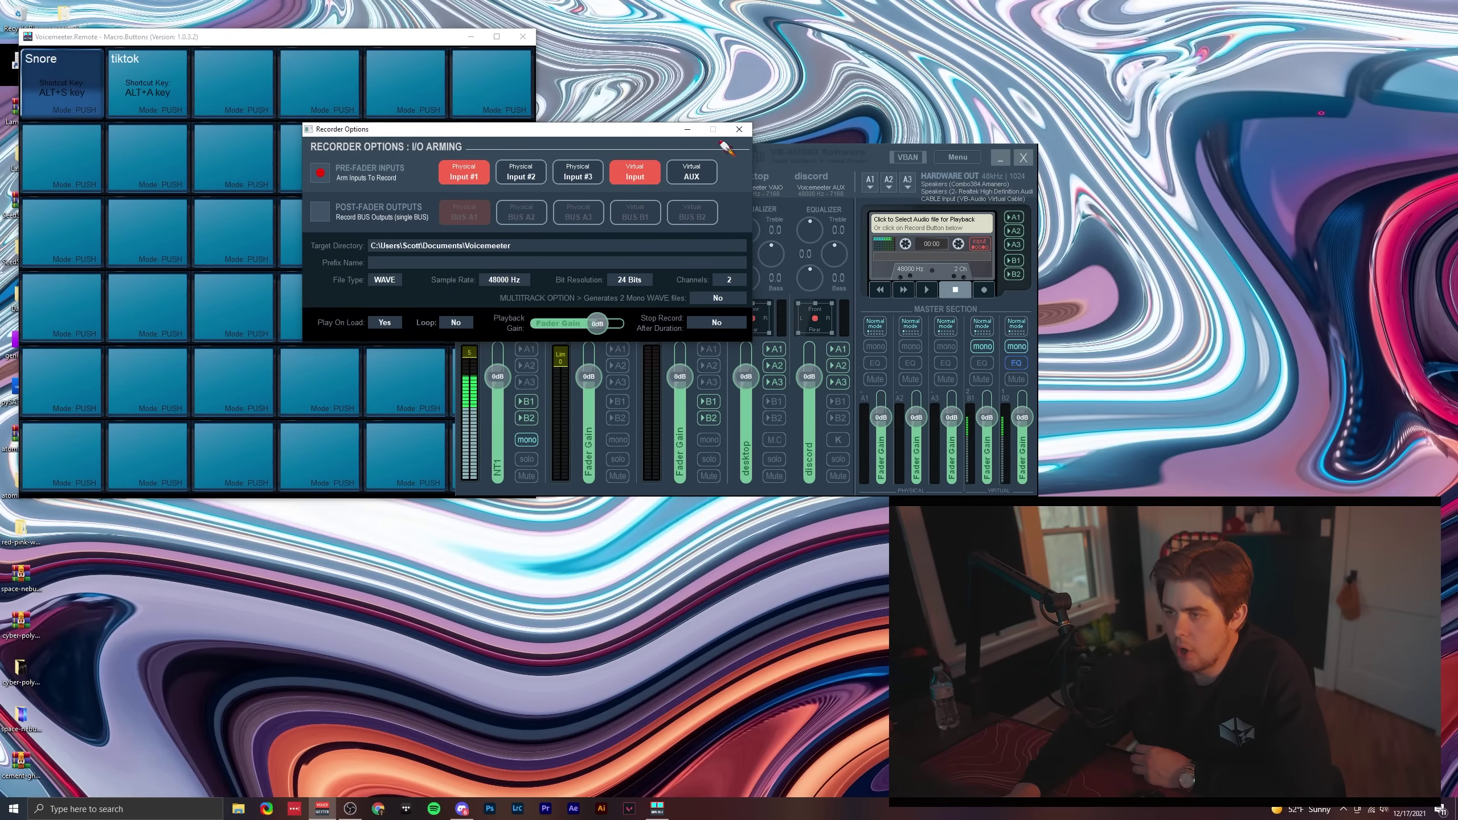
pyautogui.click(739, 130)
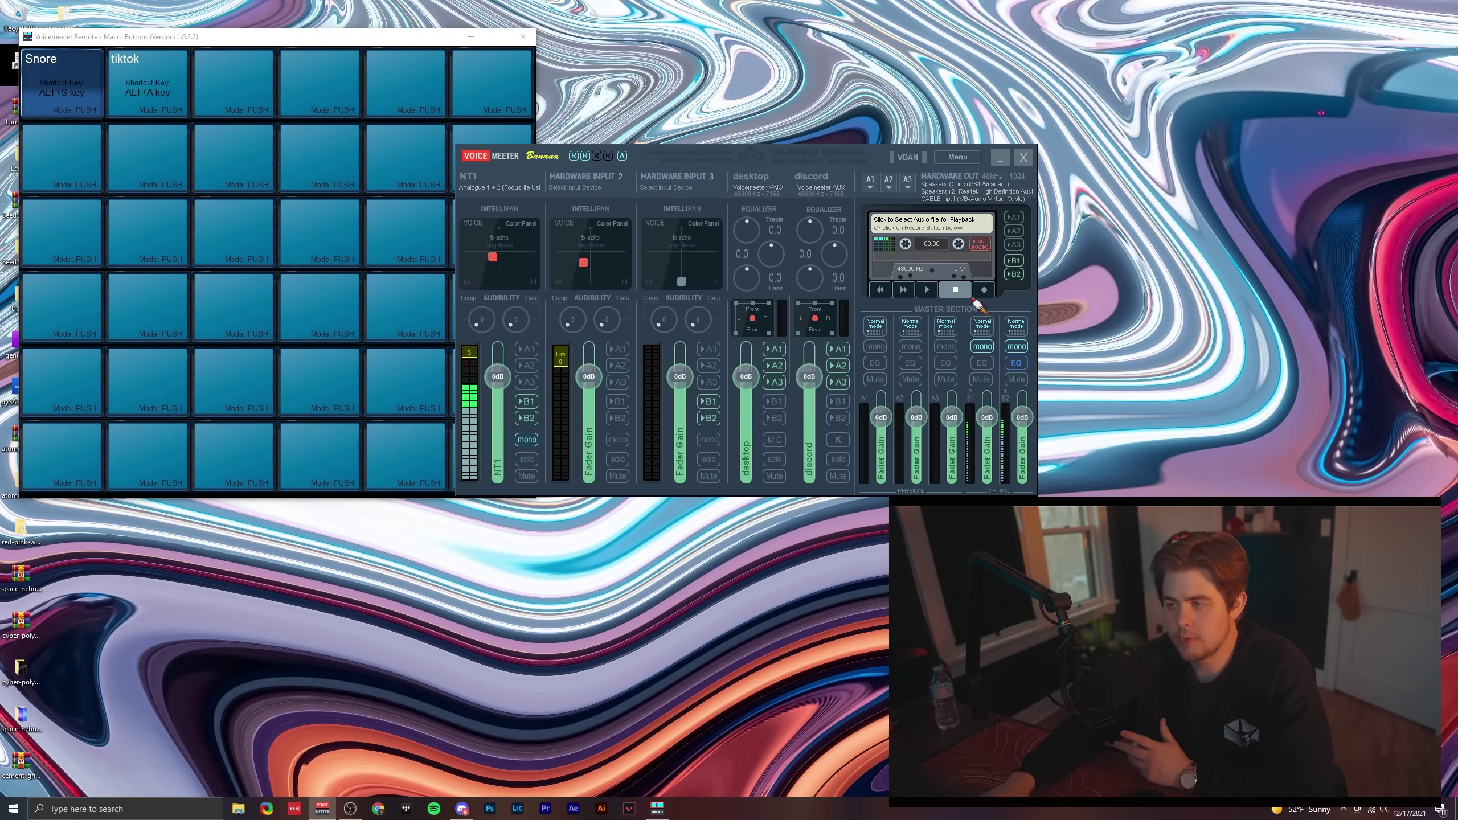
# - Open the system settings and move their window aside to examine the device status and buffering values
pyautogui.click(959, 160)
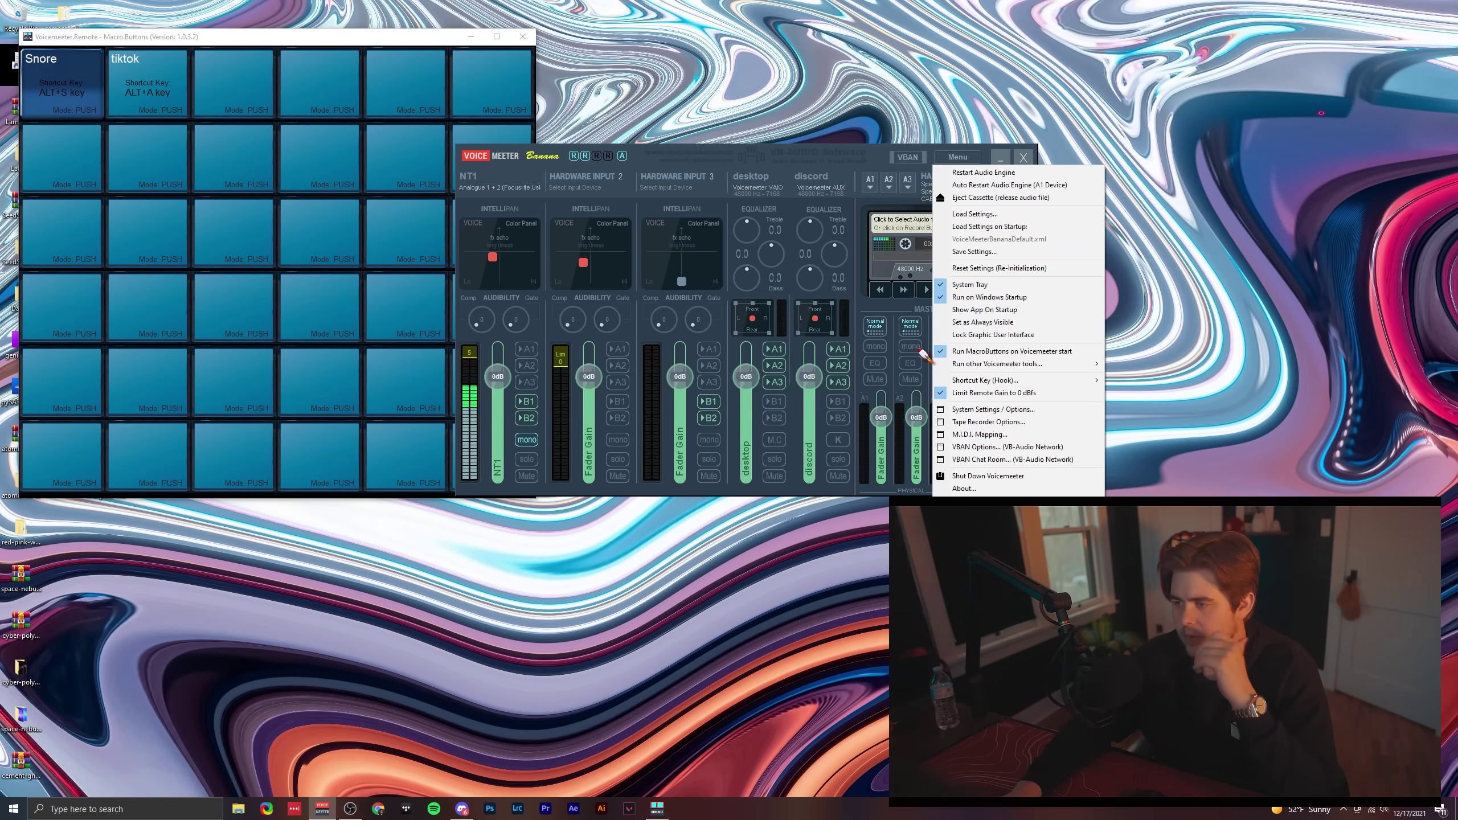
pyautogui.click(975, 409)
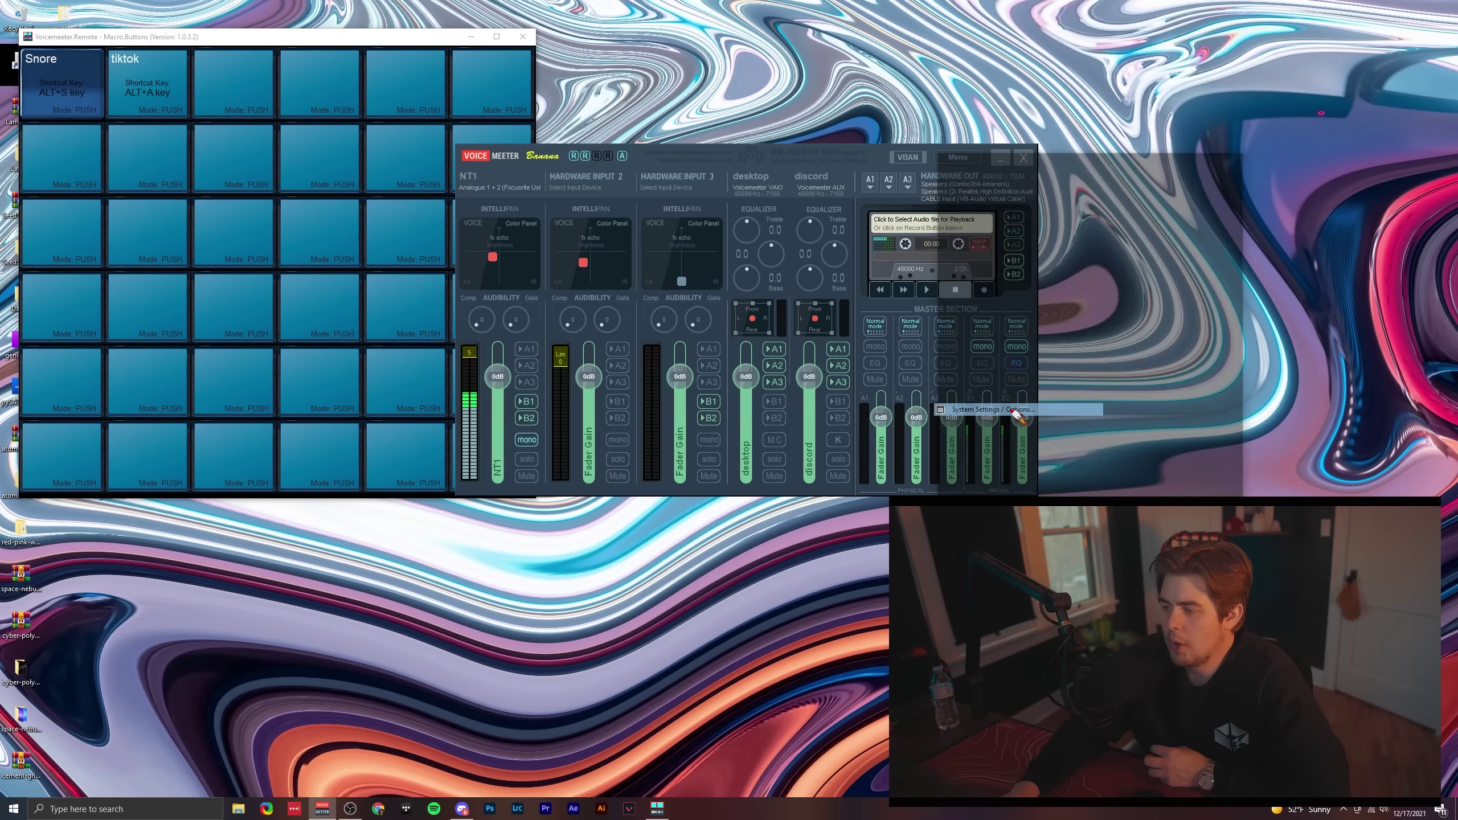
pyautogui.moveTo(1092, 162); pyautogui.dragTo(761, 92)
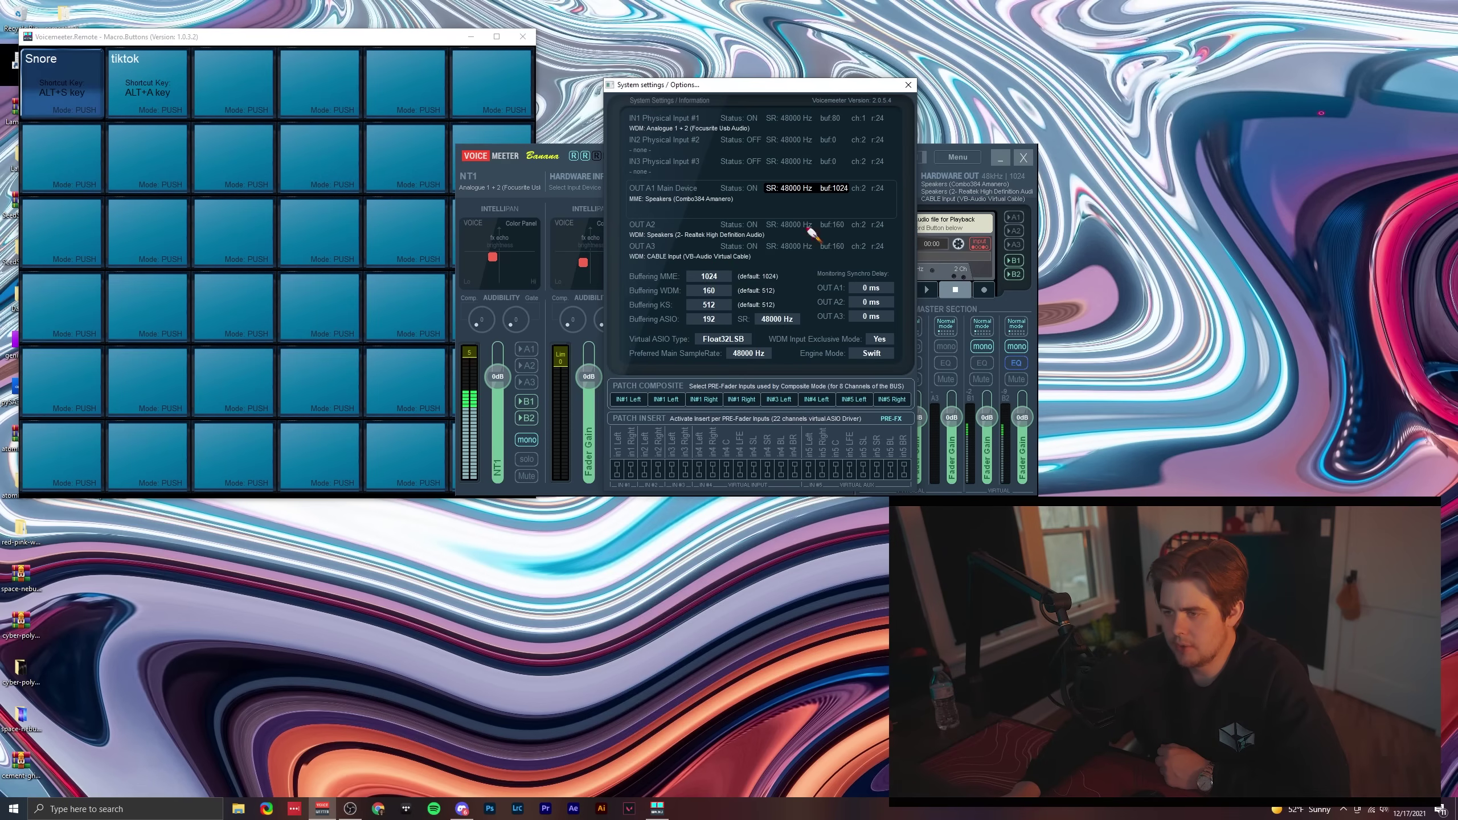
pyautogui.moveTo(712, 85); pyautogui.dragTo(467, 86)
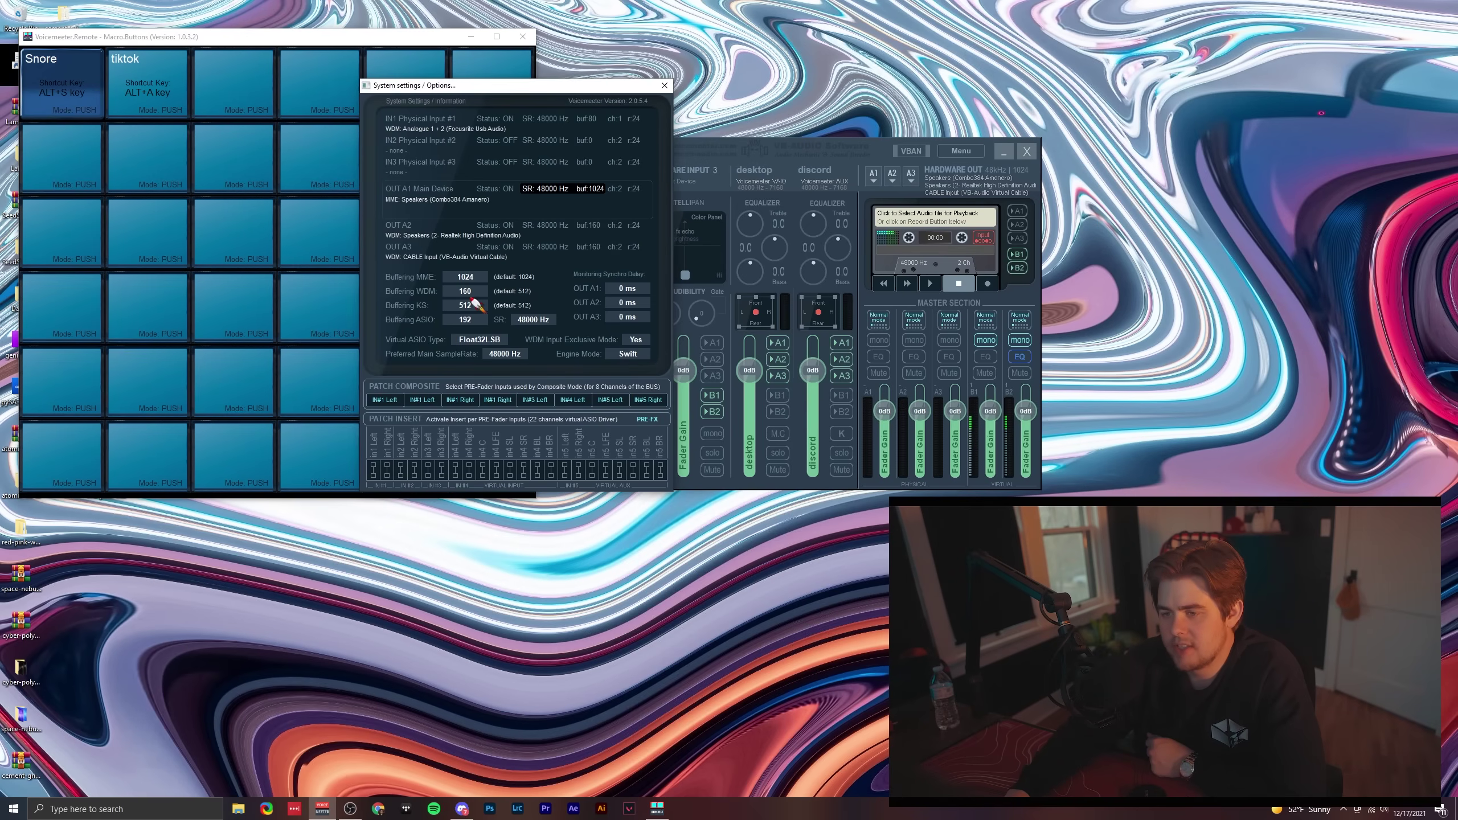
# - Examine the available sample sizes for WDM buffering without changing the selection, and close the system settings
pyautogui.click(474, 294)
pyautogui.click(832, 463)
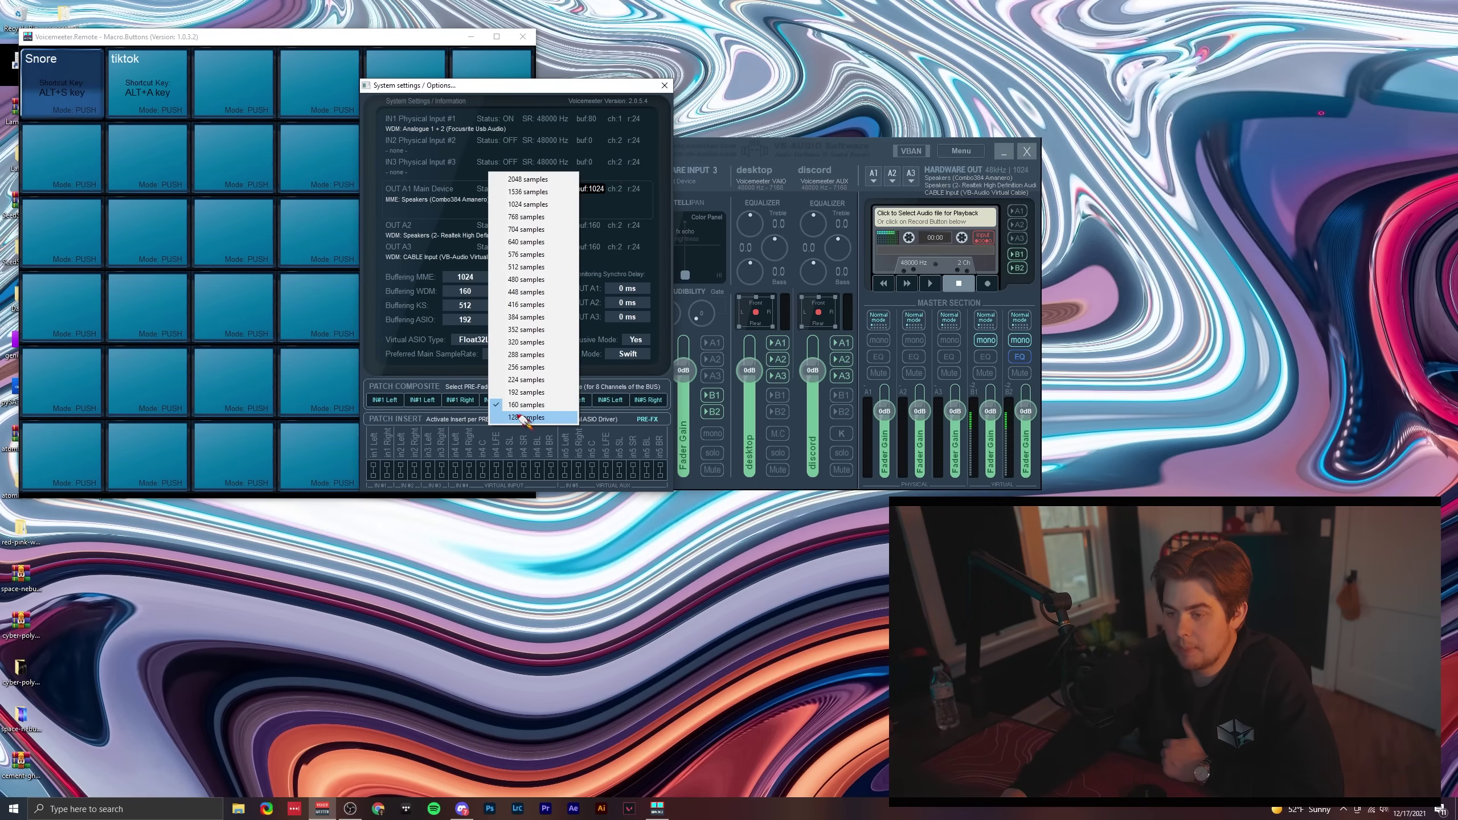
pyautogui.click(435, 200)
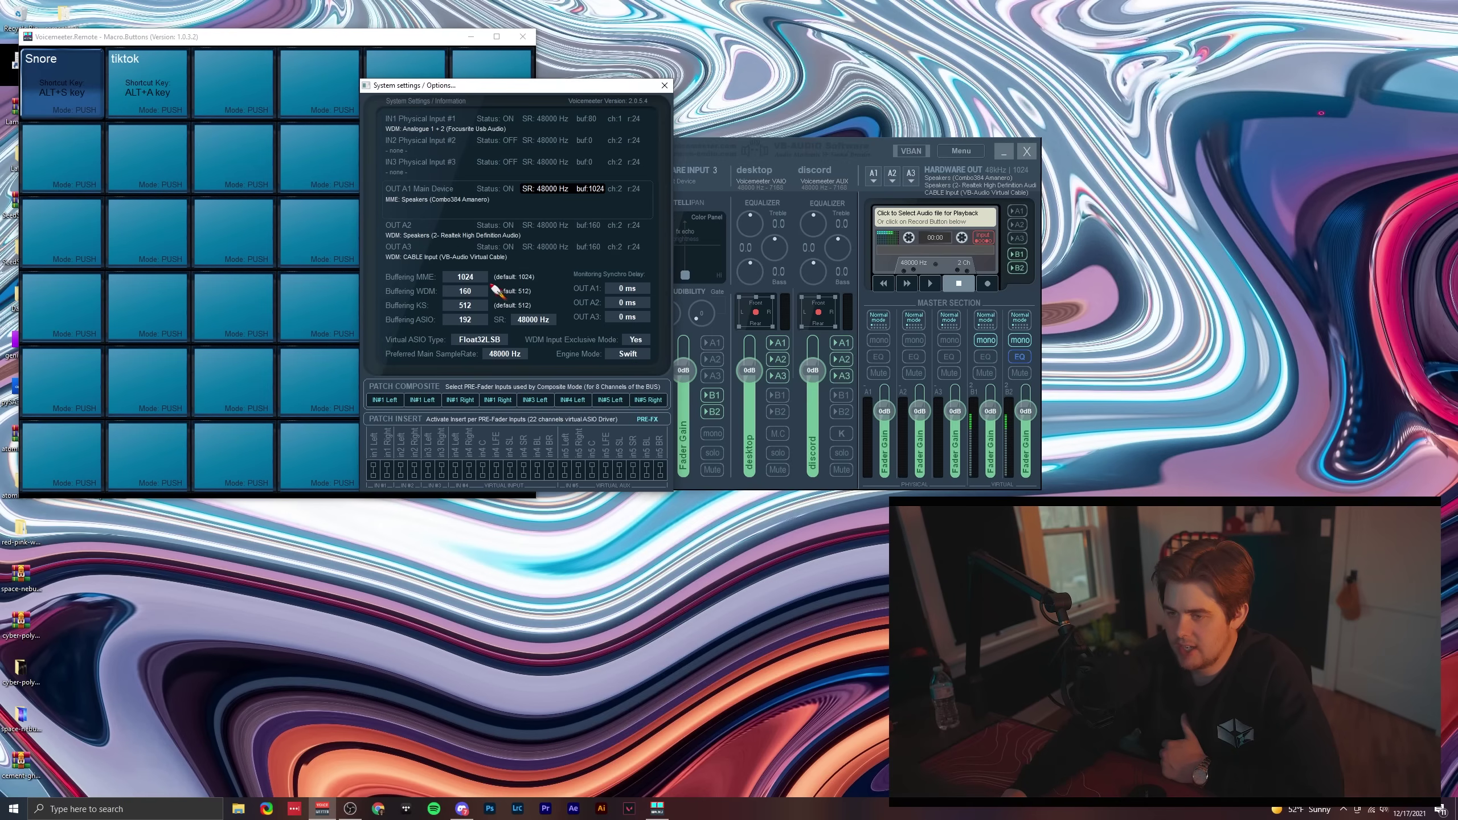
pyautogui.click(466, 293)
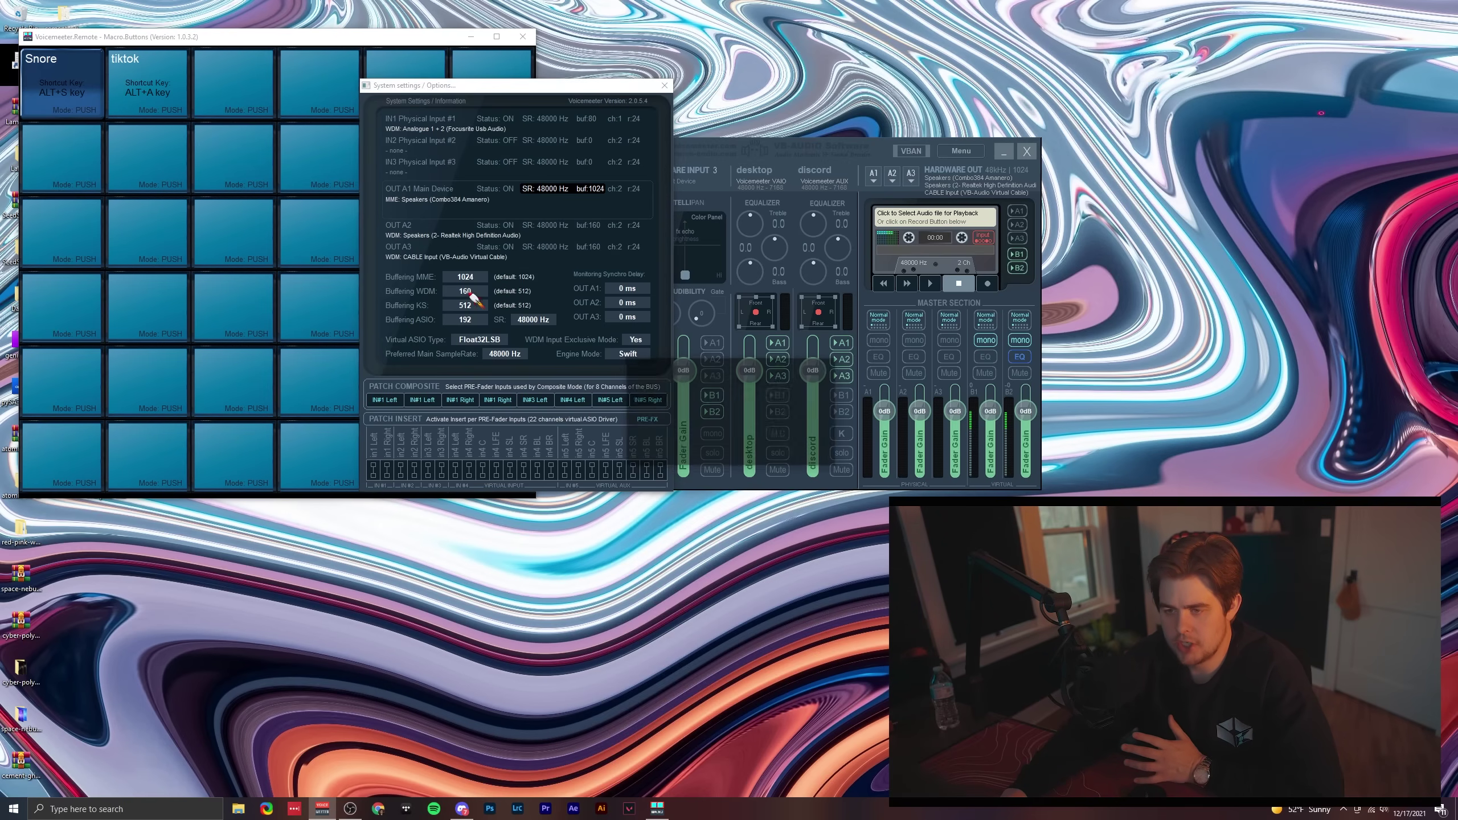
pyautogui.click(808, 454)
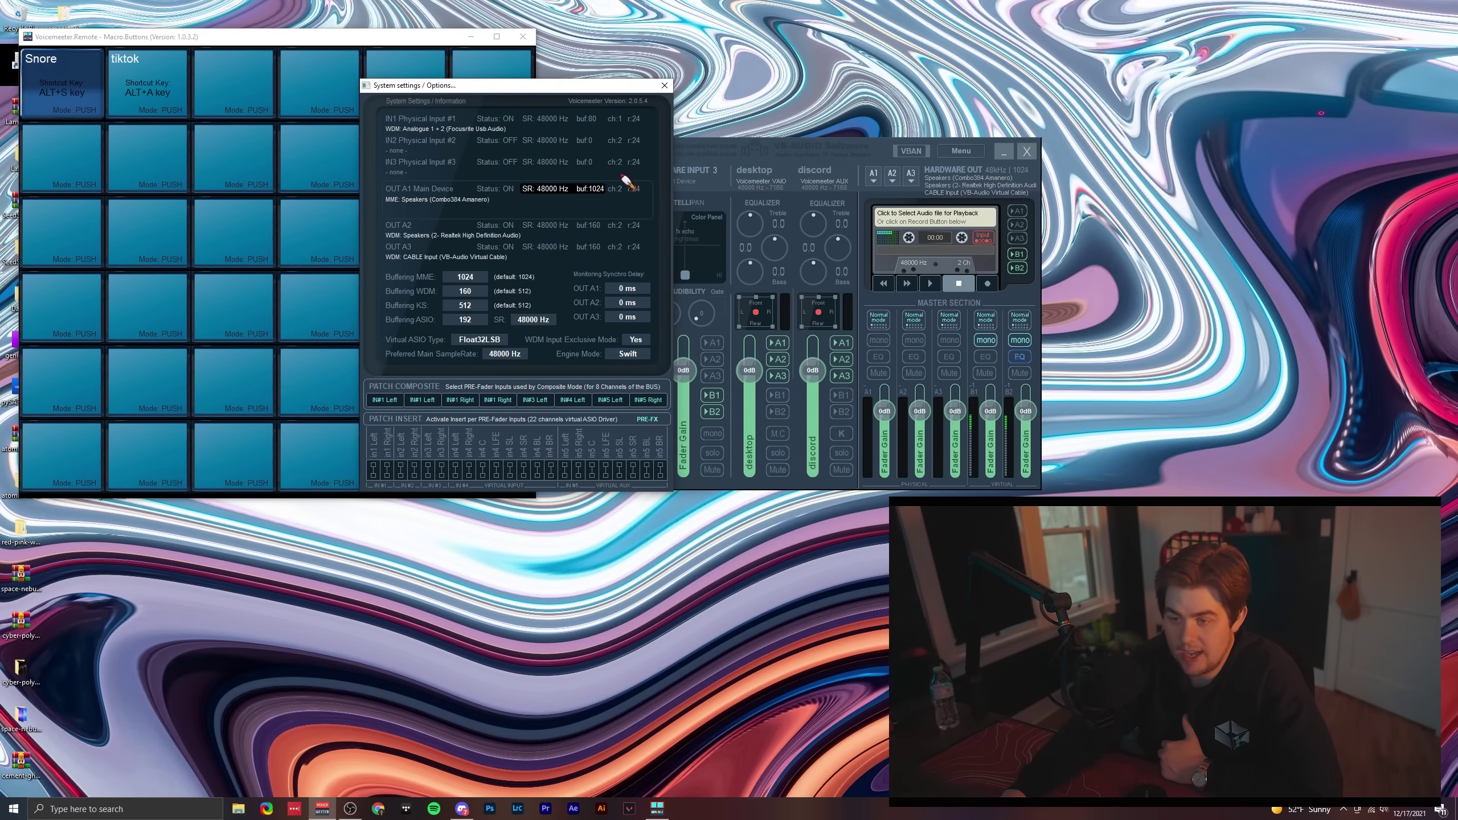
pyautogui.click(664, 85)
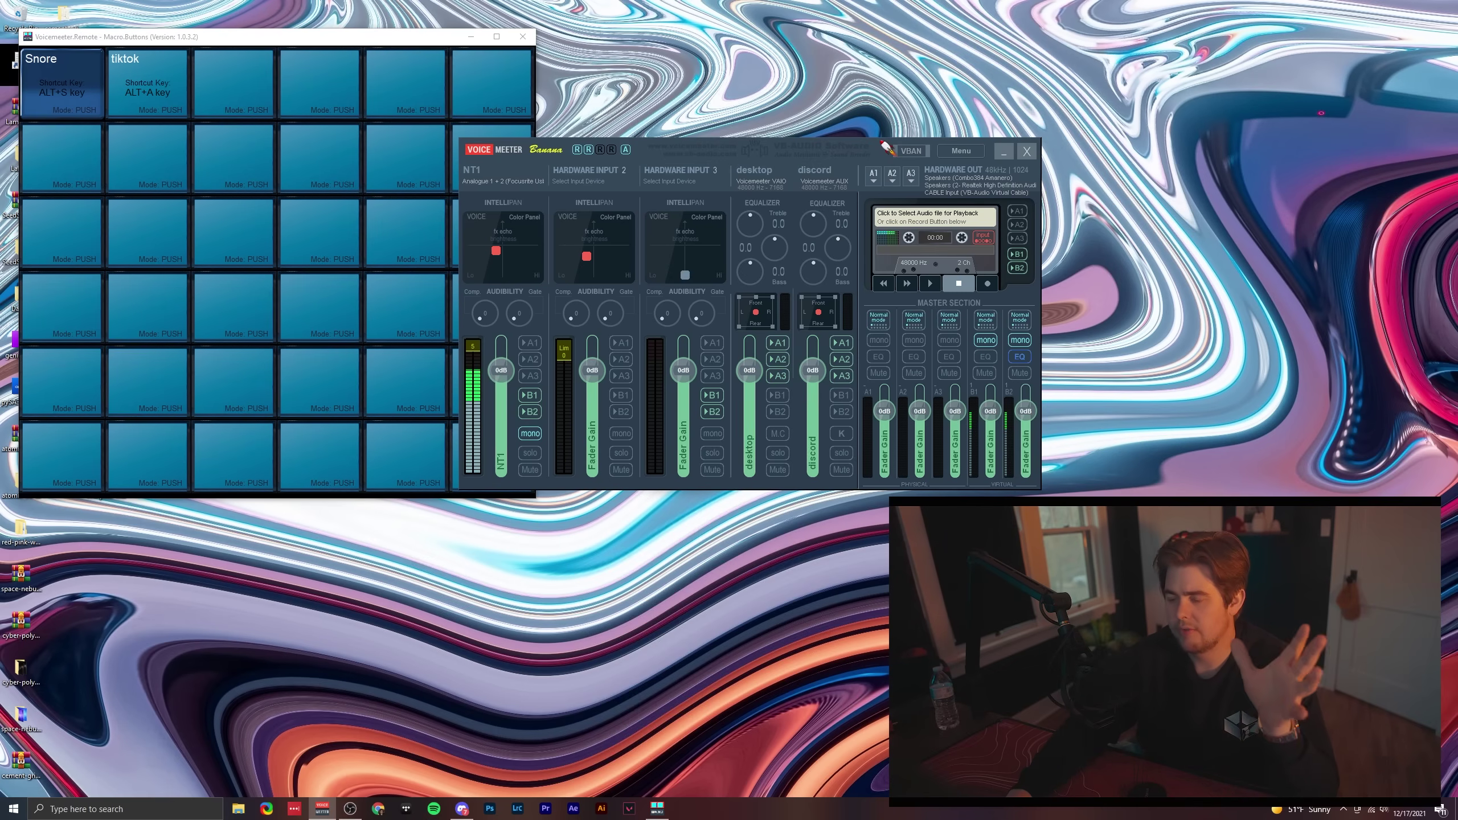
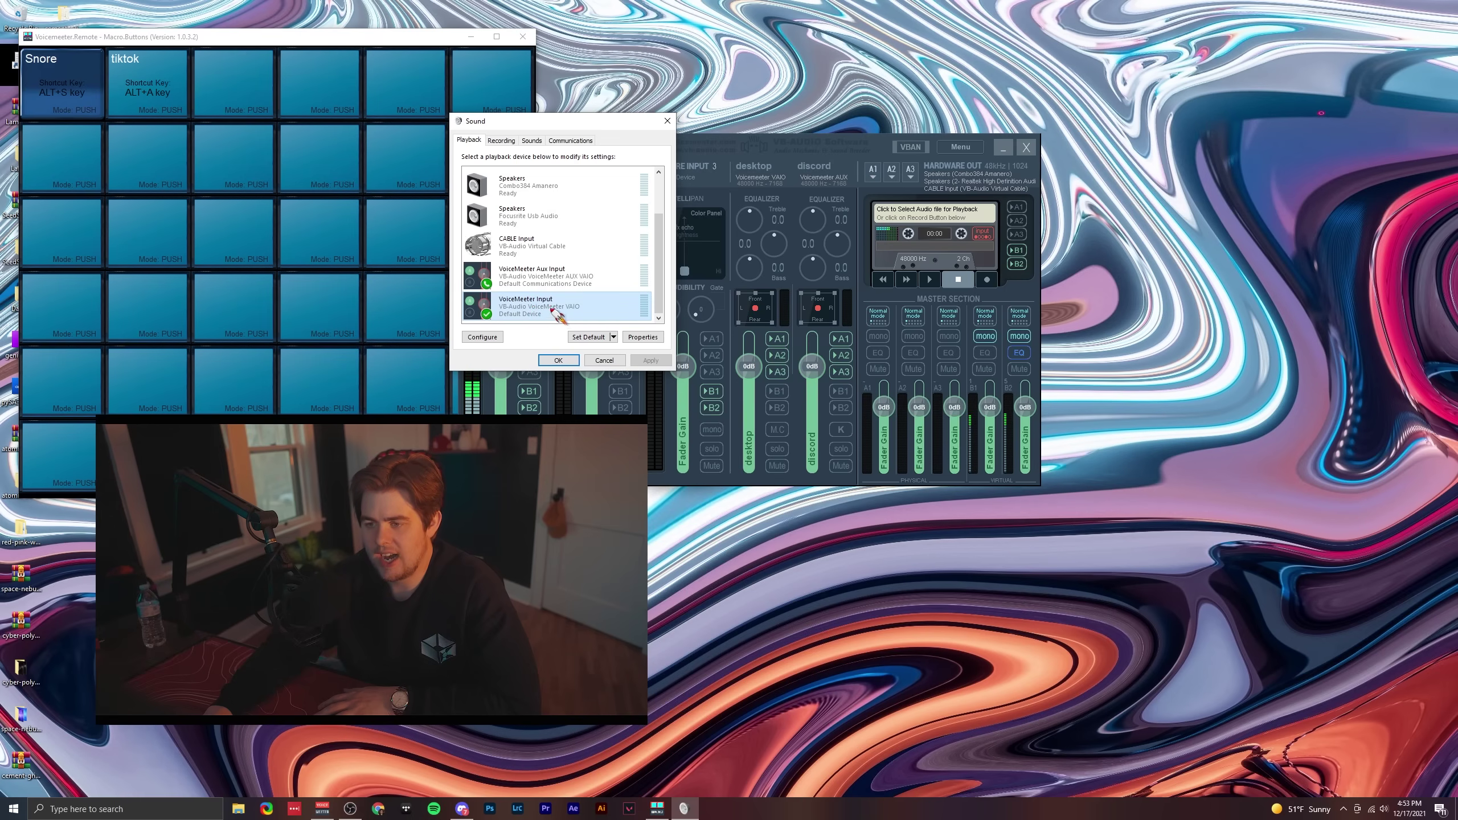
# - Open the advanced properties of the VoiceMeeter Input playback device to check its default format, and close them
pyautogui.rightClick(580, 310)
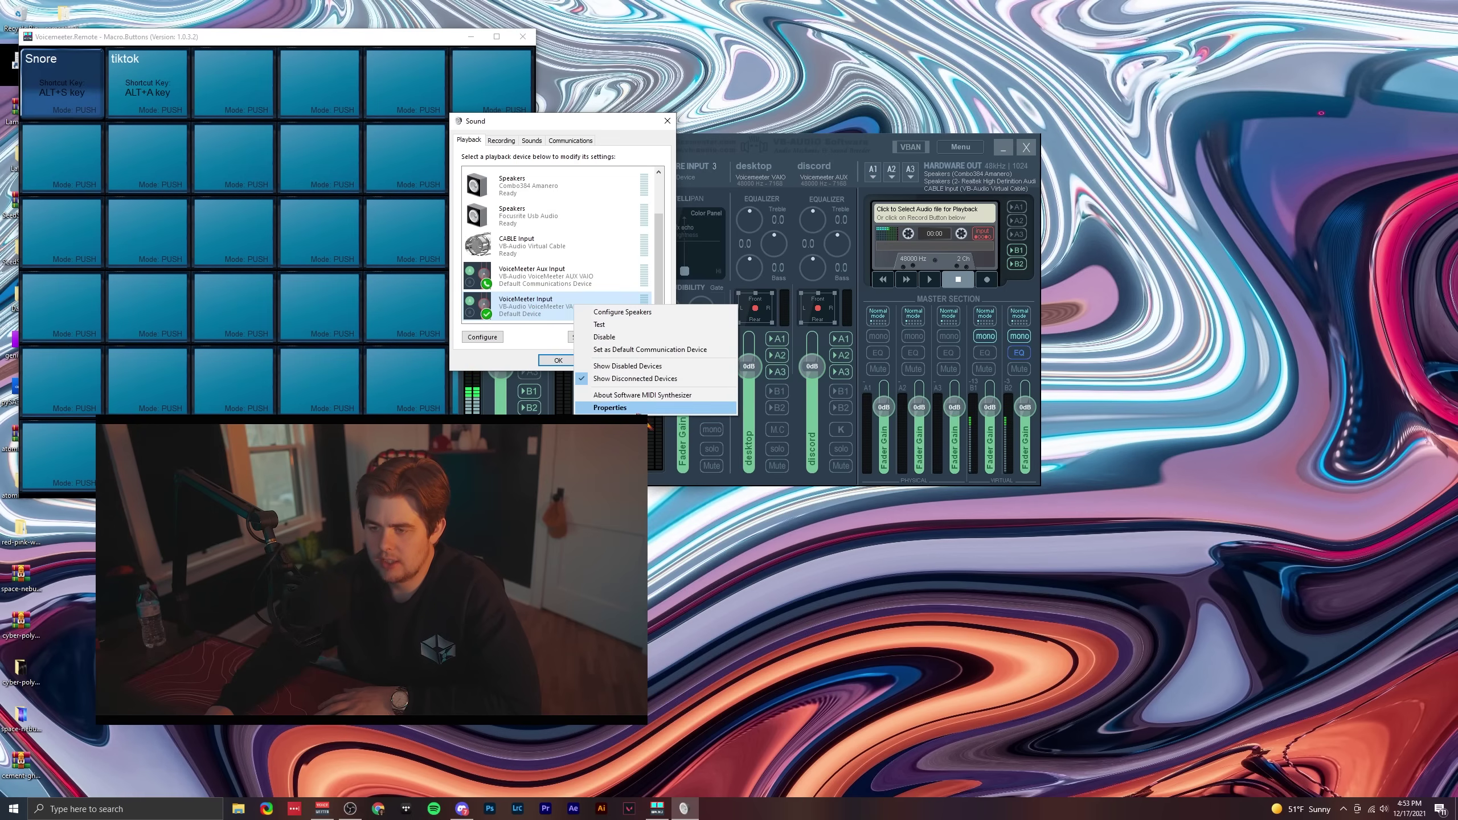
pyautogui.click(609, 407)
pyautogui.click(541, 185)
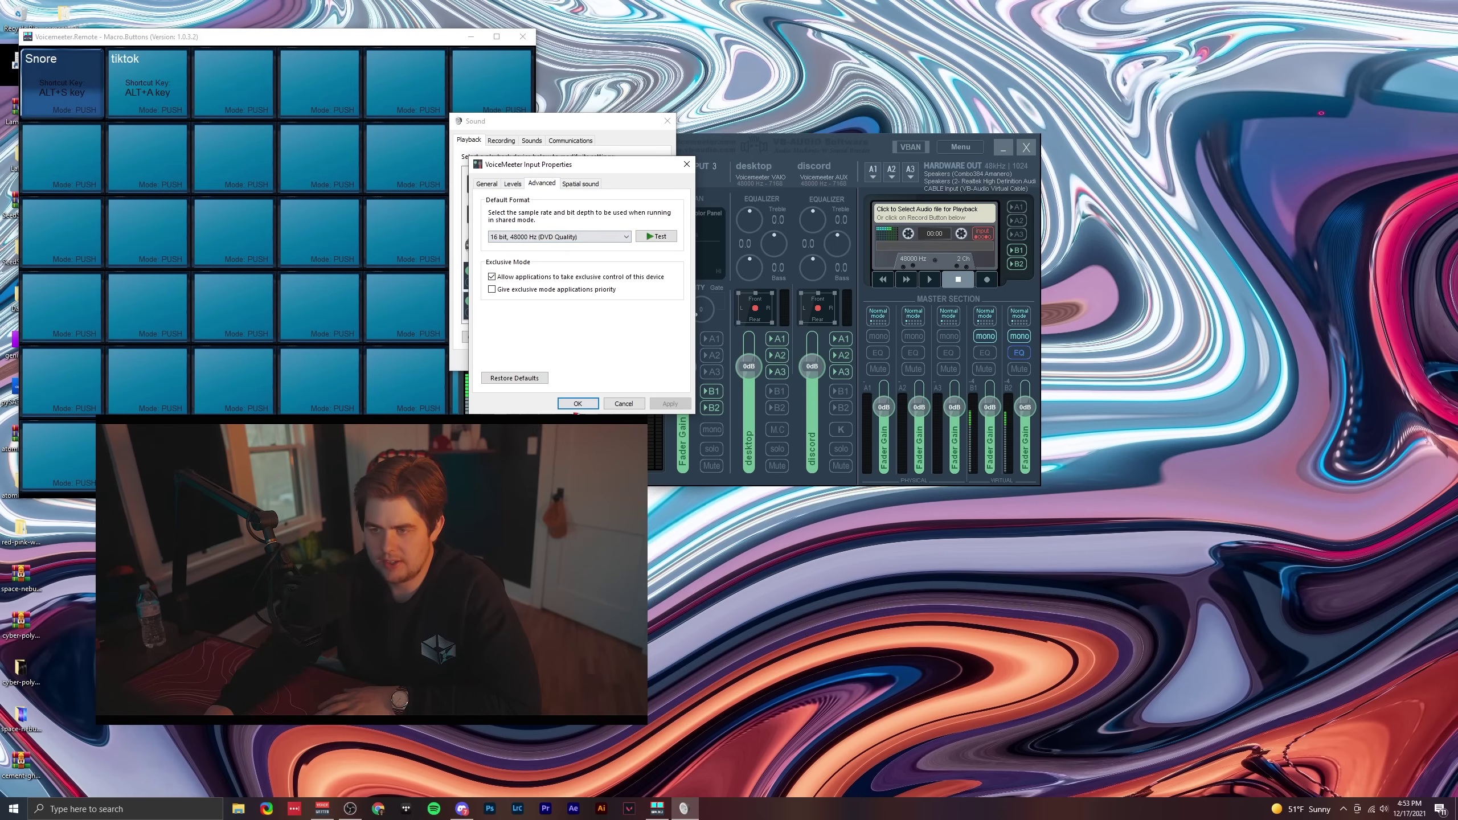
pyautogui.click(578, 404)
# - Show the recording devices and examine the default-device options of VoiceMeeter Output and VoiceMeeter Aux Output
pyautogui.click(501, 140)
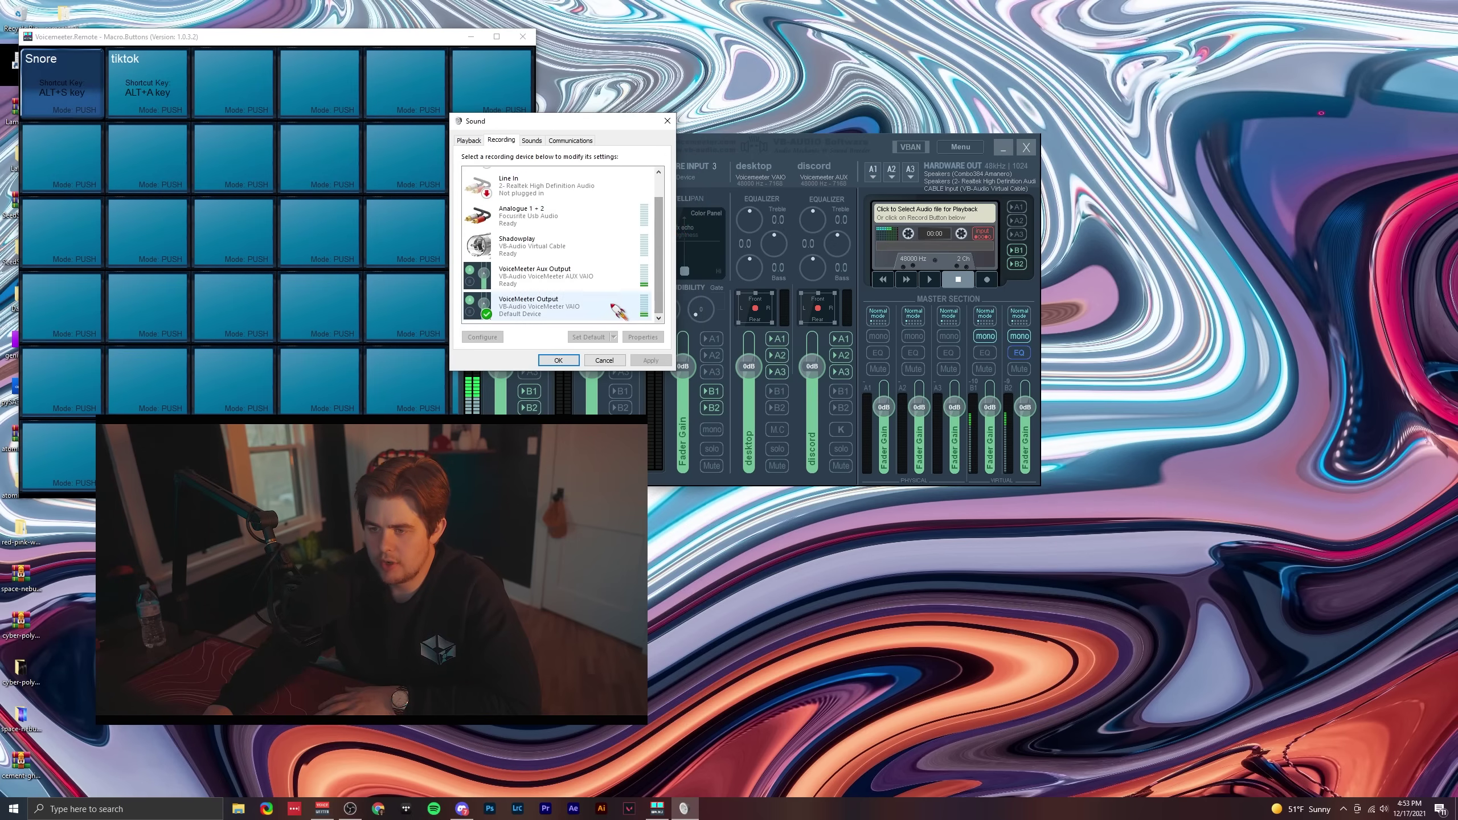
pyautogui.rightClick(588, 310)
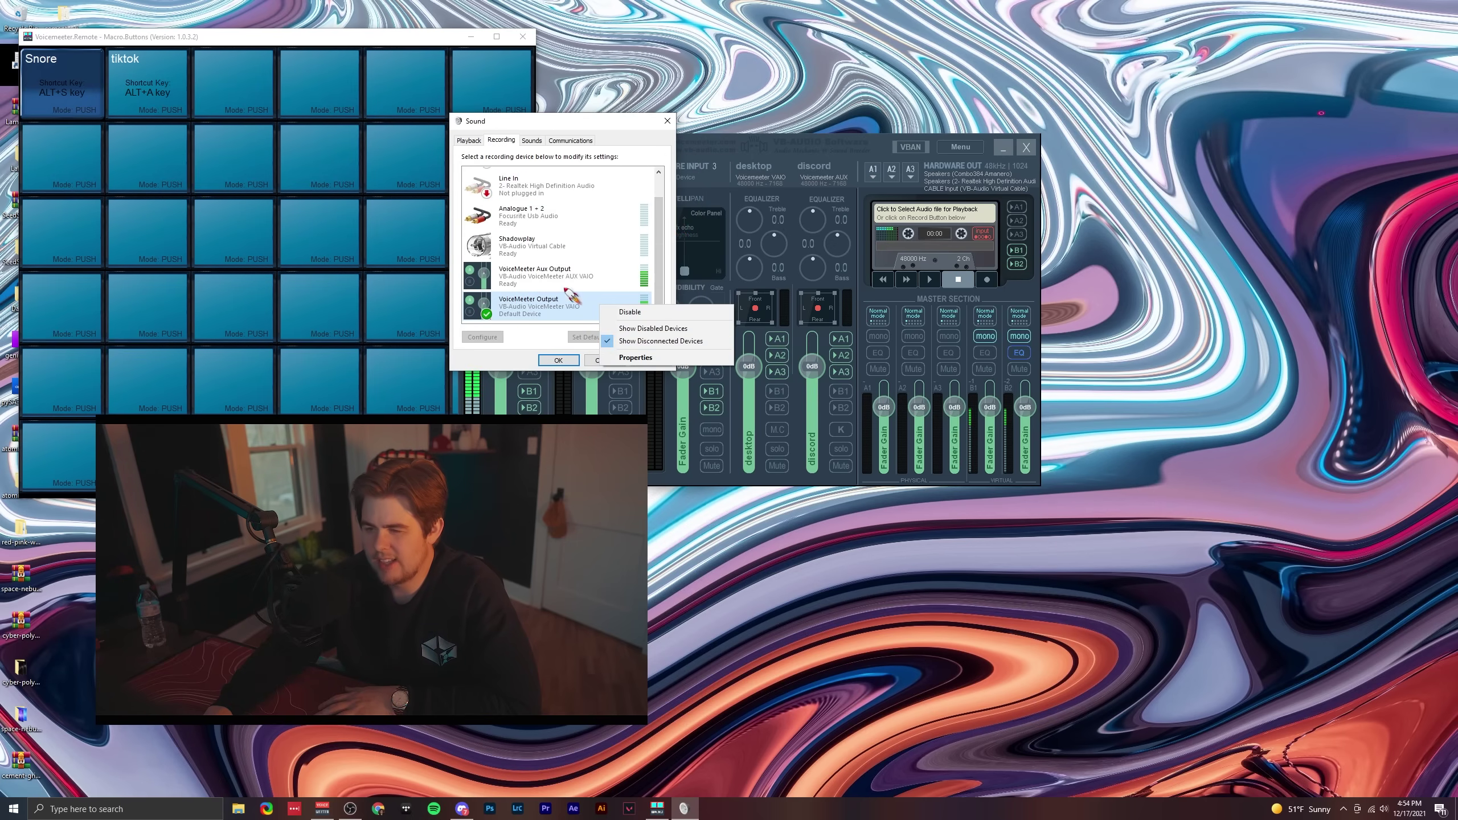
pyautogui.rightClick(521, 276)
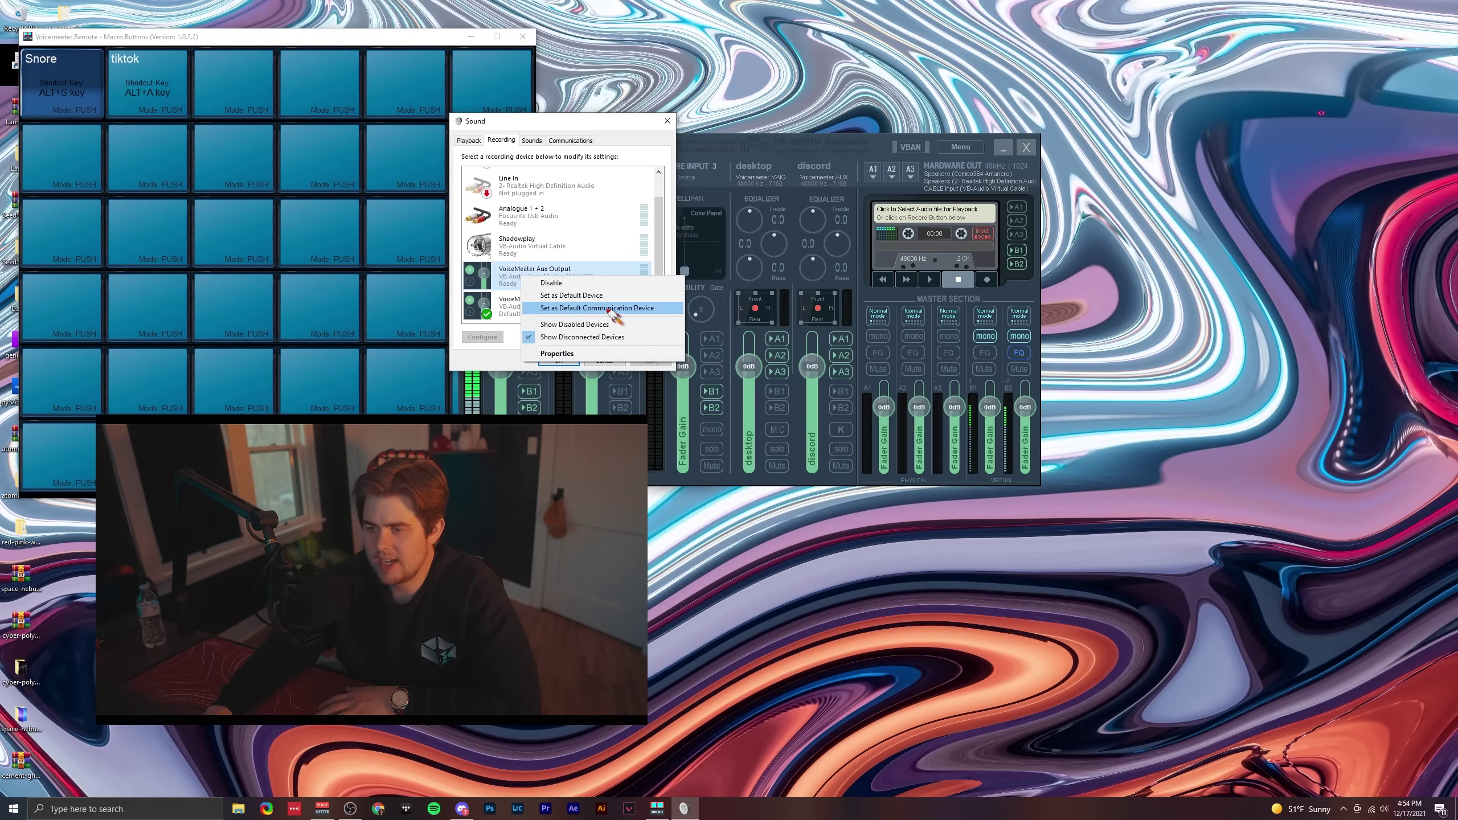
pyautogui.click(509, 314)
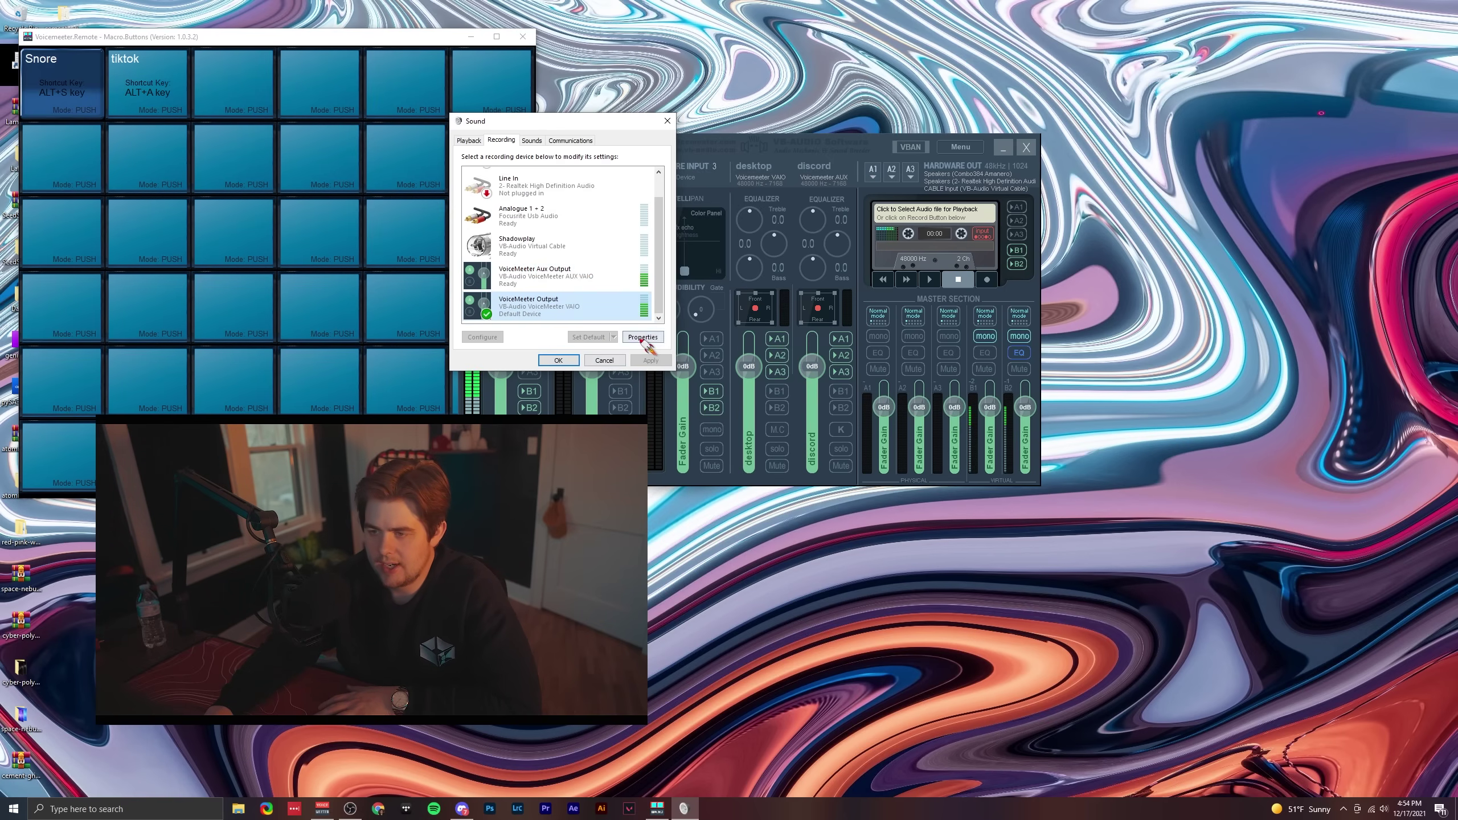
# - Check the default format in VoiceMeeter Output's advanced properties, and close the Sound window after returning to the playback devices
pyautogui.click(642, 338)
pyautogui.click(565, 183)
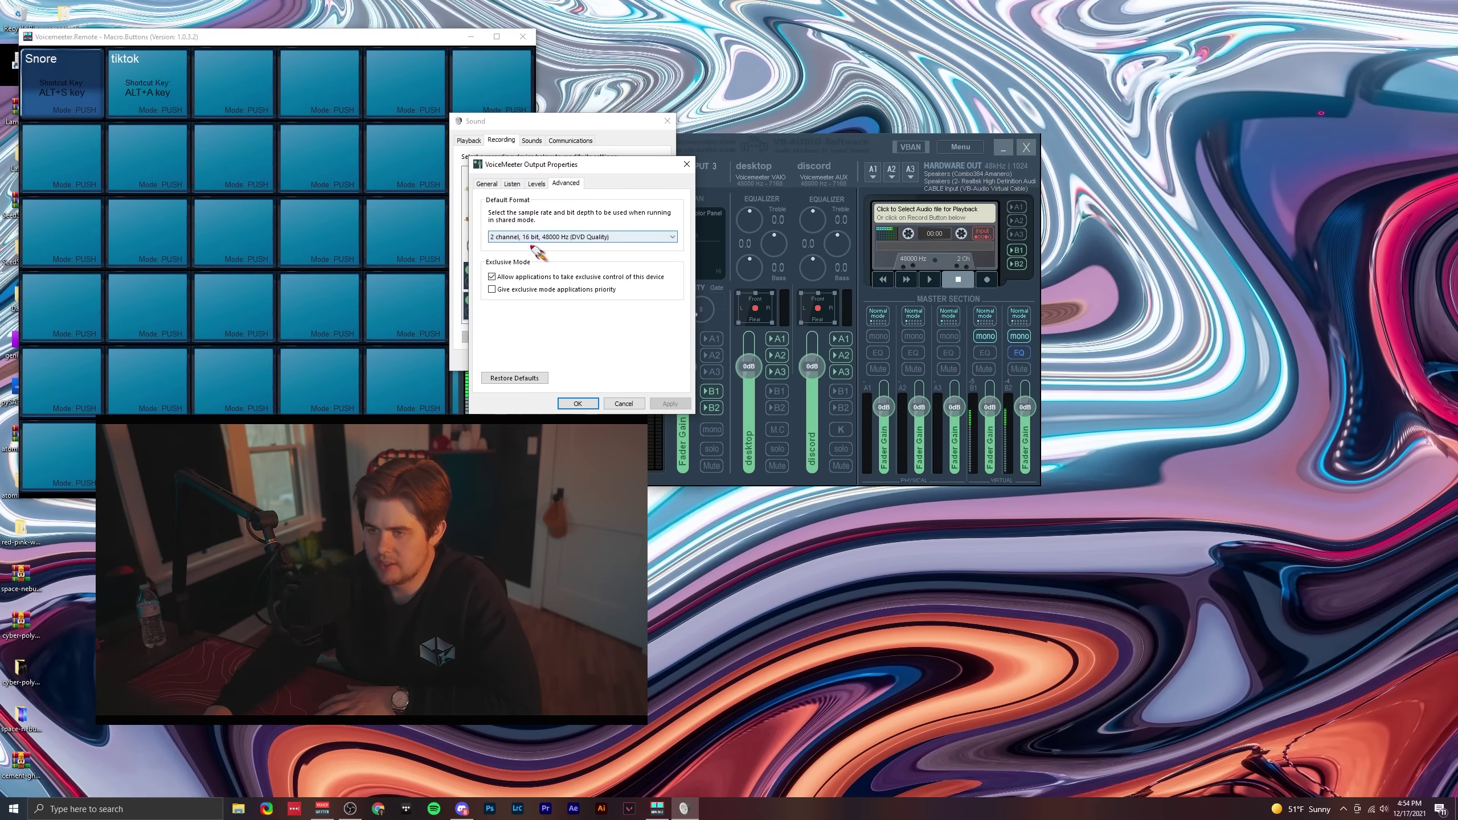
pyautogui.click(578, 404)
pyautogui.click(468, 139)
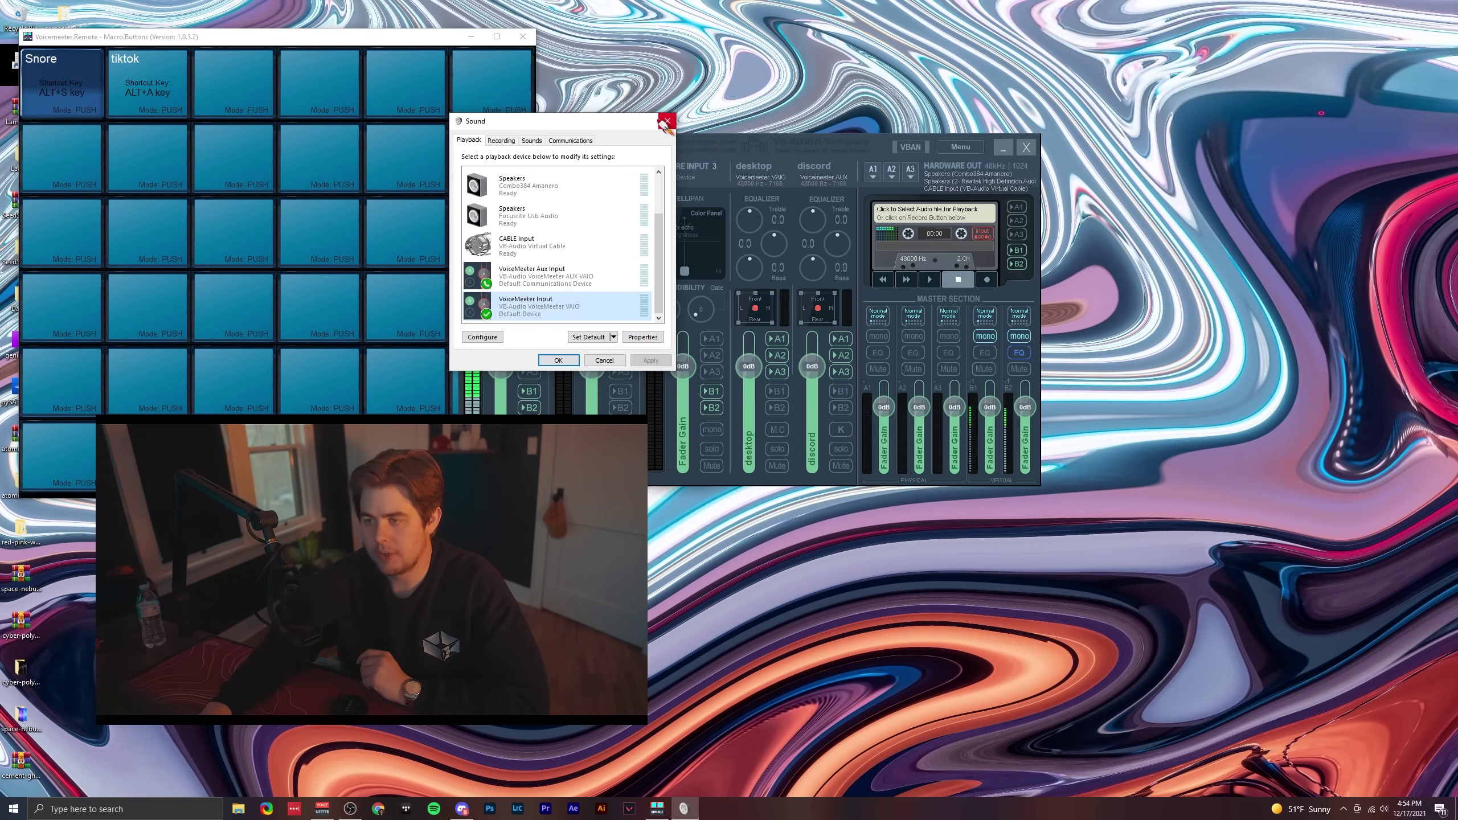
pyautogui.click(666, 122)
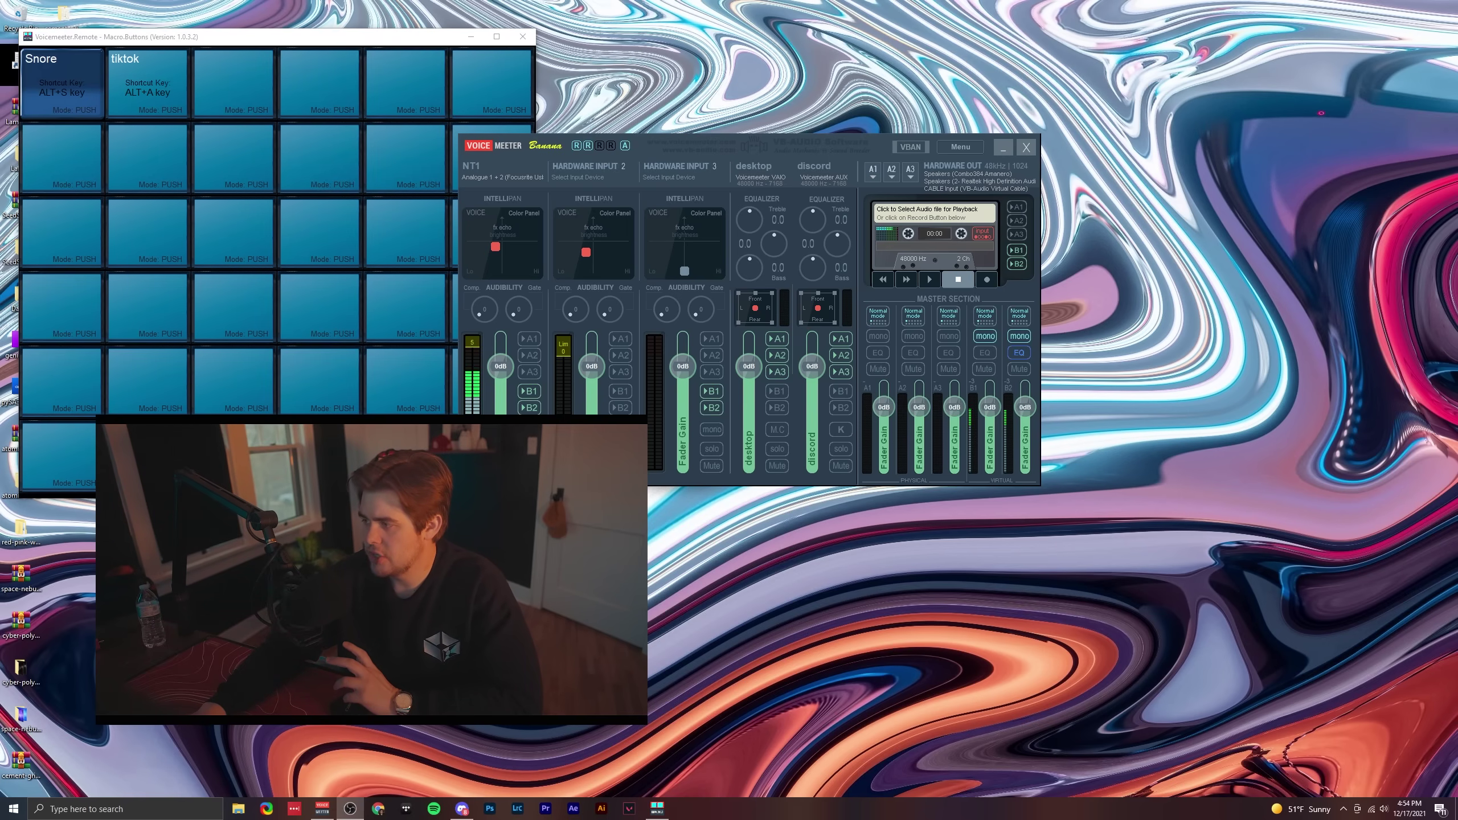
# - Switch to Discord's voice settings, move the window over the mixer and compare its input and output devices with Voicemeeter's channels
pyautogui.click(462, 808)
pyautogui.click(462, 809)
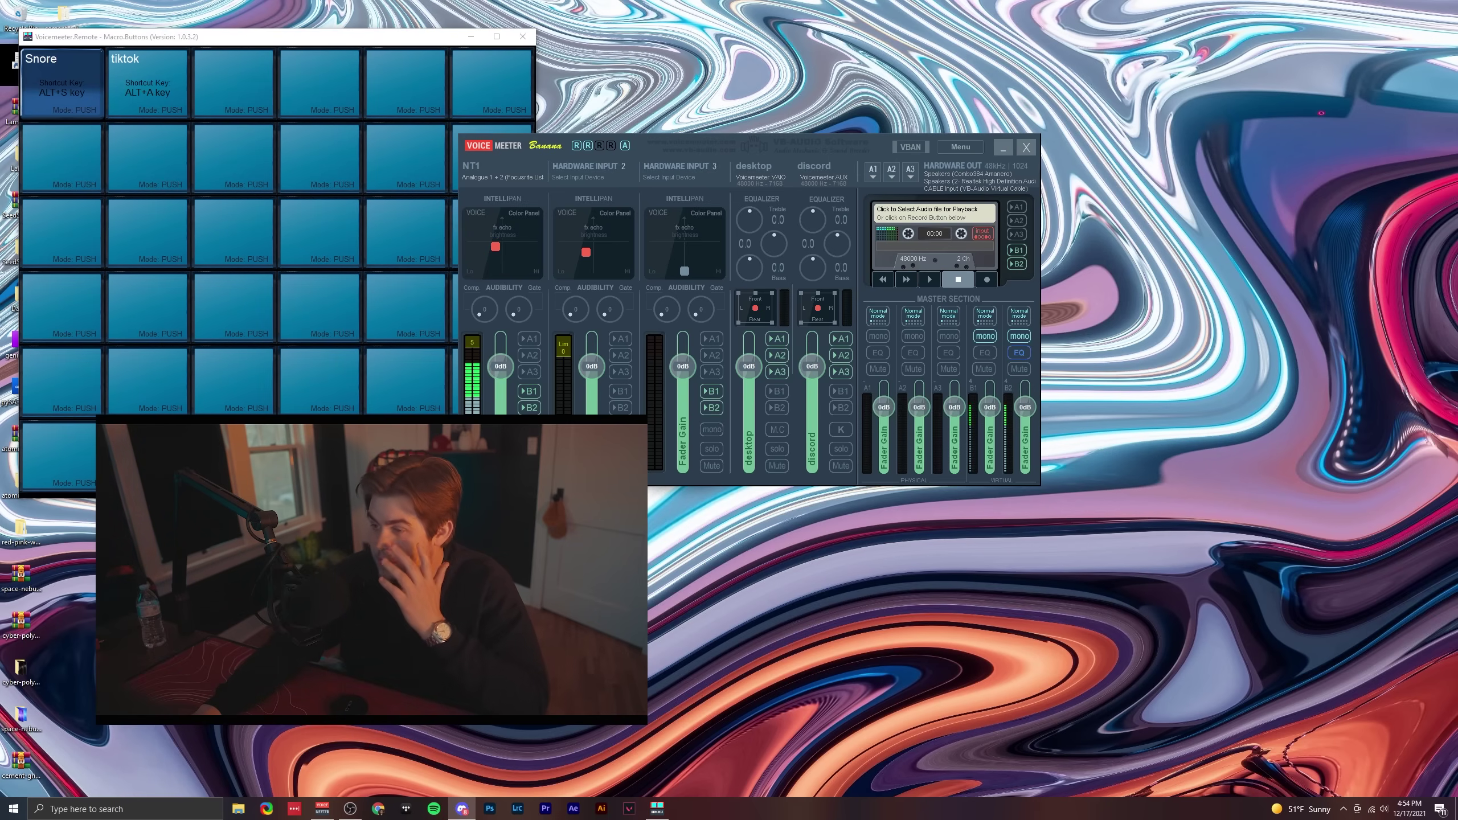
pyautogui.click(462, 809)
pyautogui.moveTo(1040, 388); pyautogui.dragTo(643, 314)
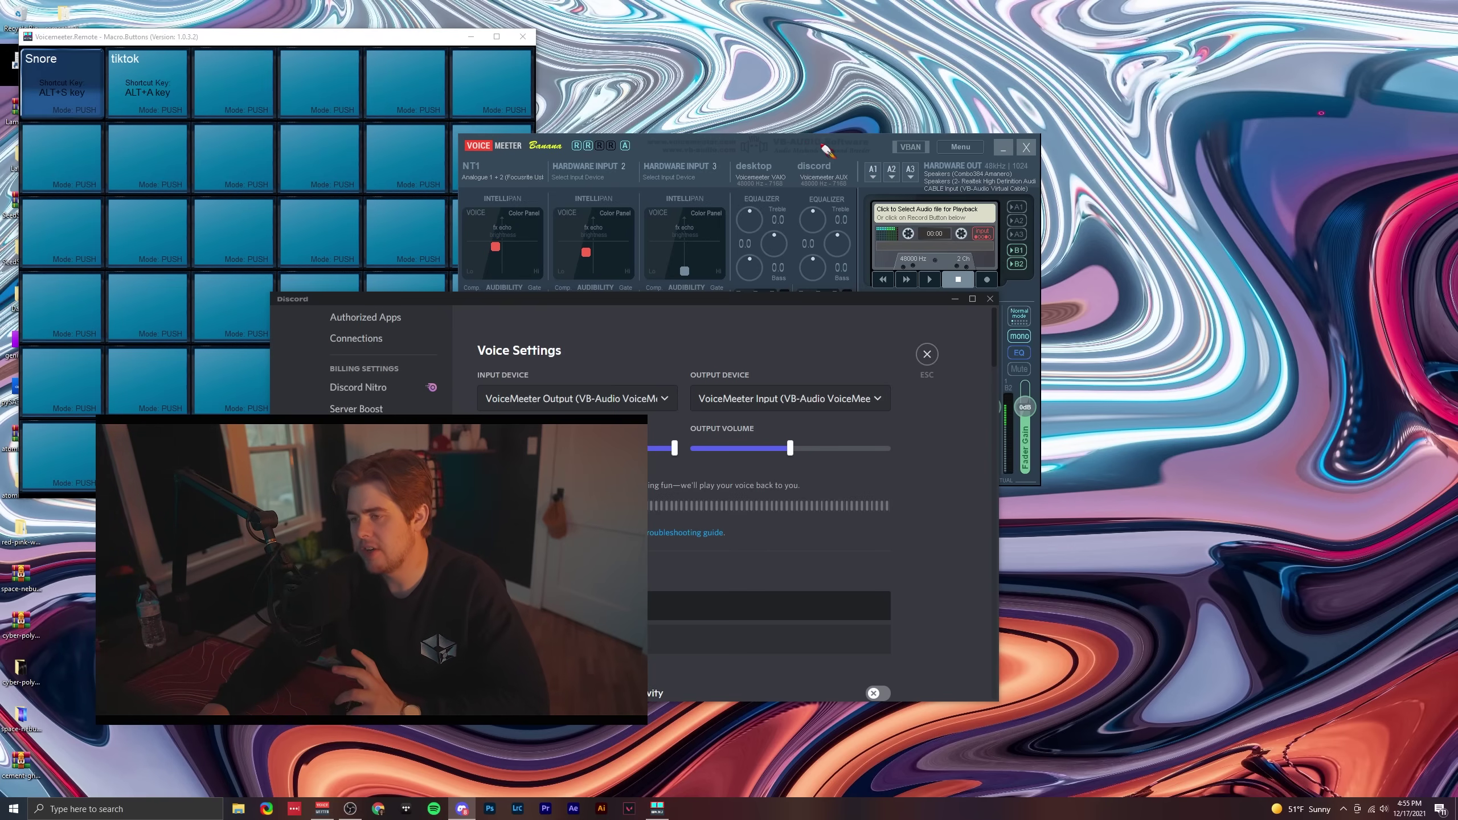
pyautogui.click(884, 154)
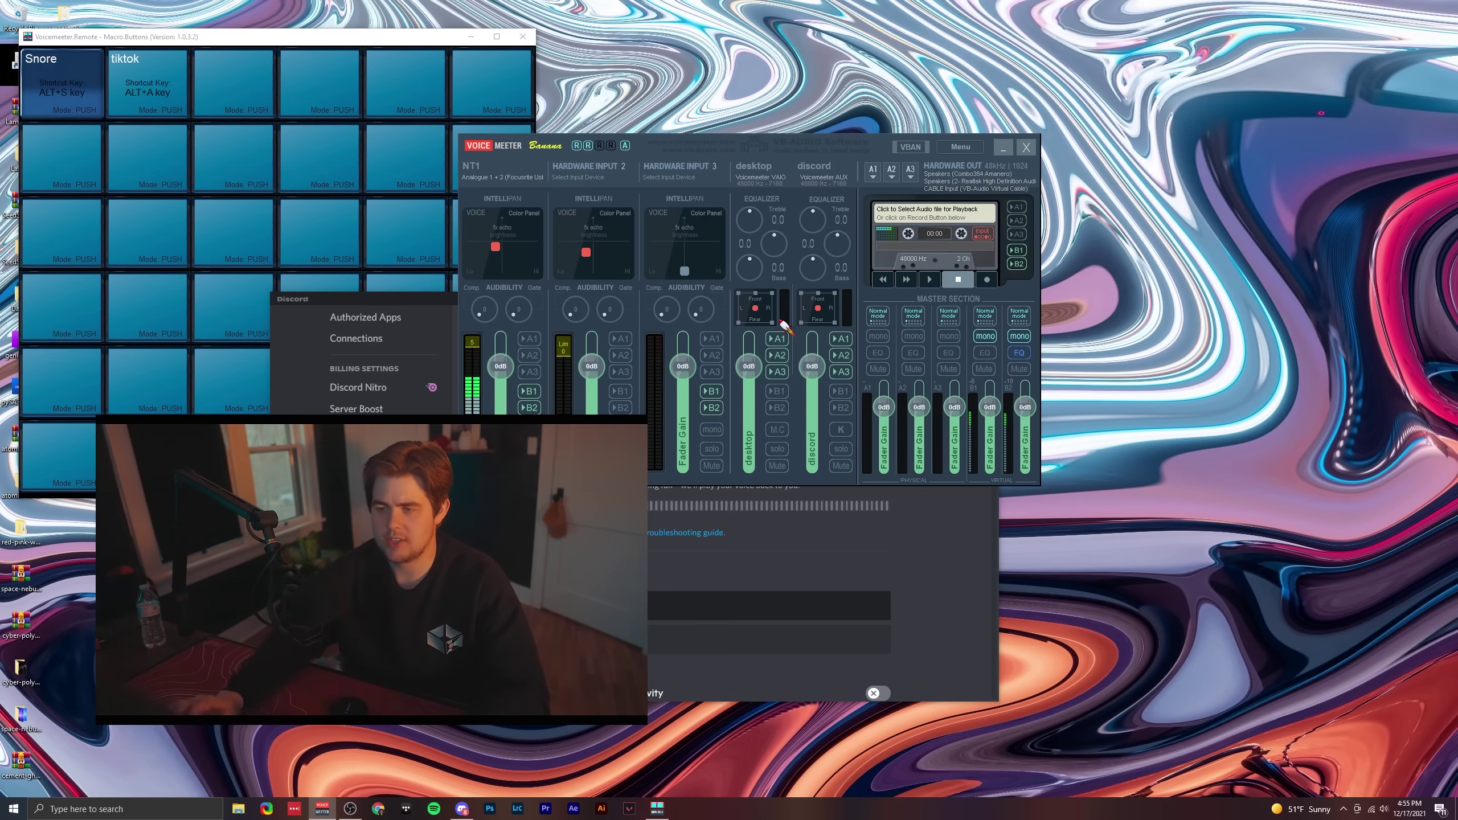
pyautogui.click(437, 304)
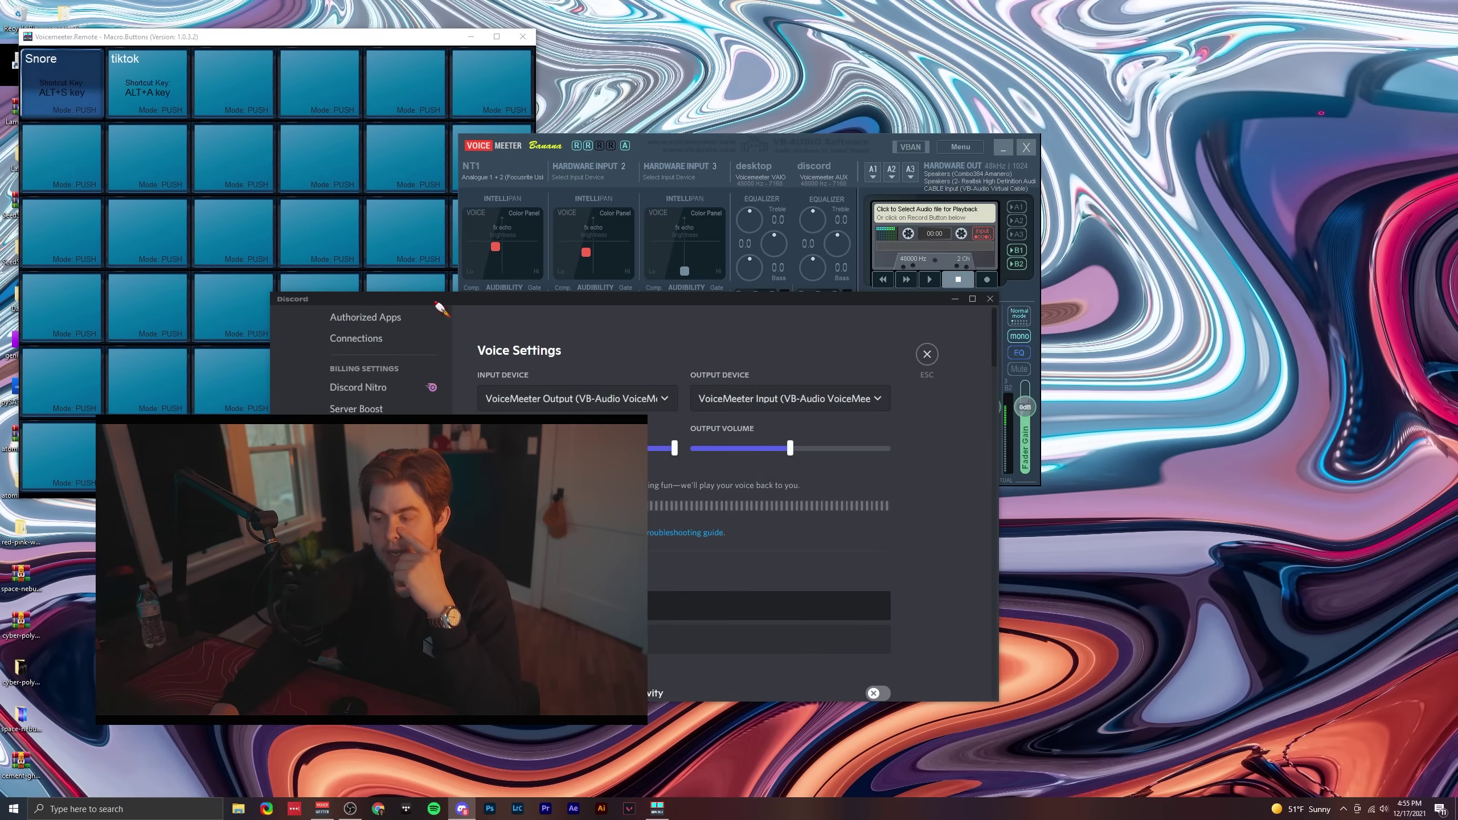
# - Maximize the Discord window and examine its voice settings, including input sensitivity, noise suppression, voice processing and attenuation
pyautogui.moveTo(746, 299); pyautogui.dragTo(772, 14)
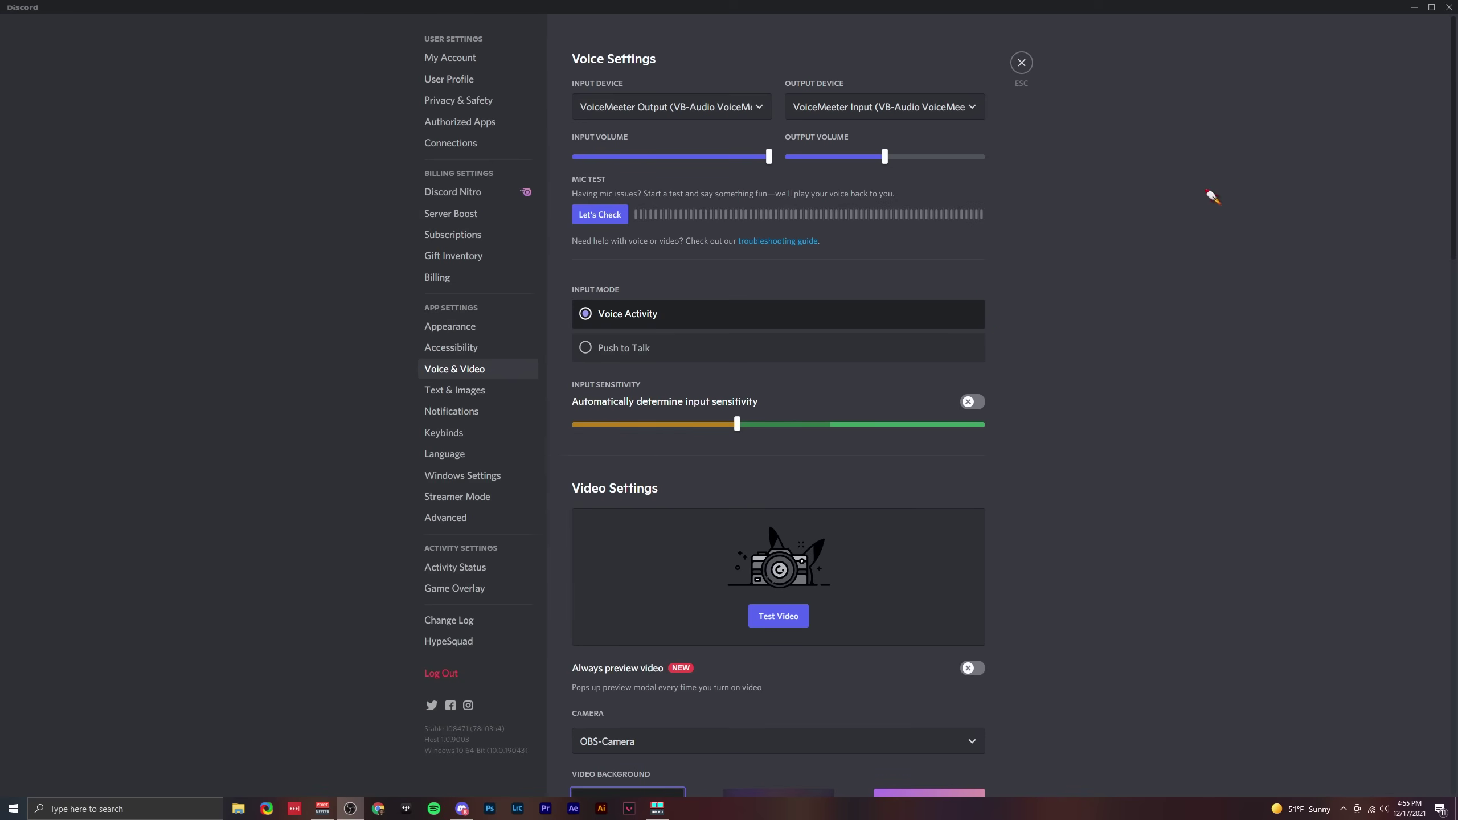
pyautogui.scroll(-1, 1137, 198)
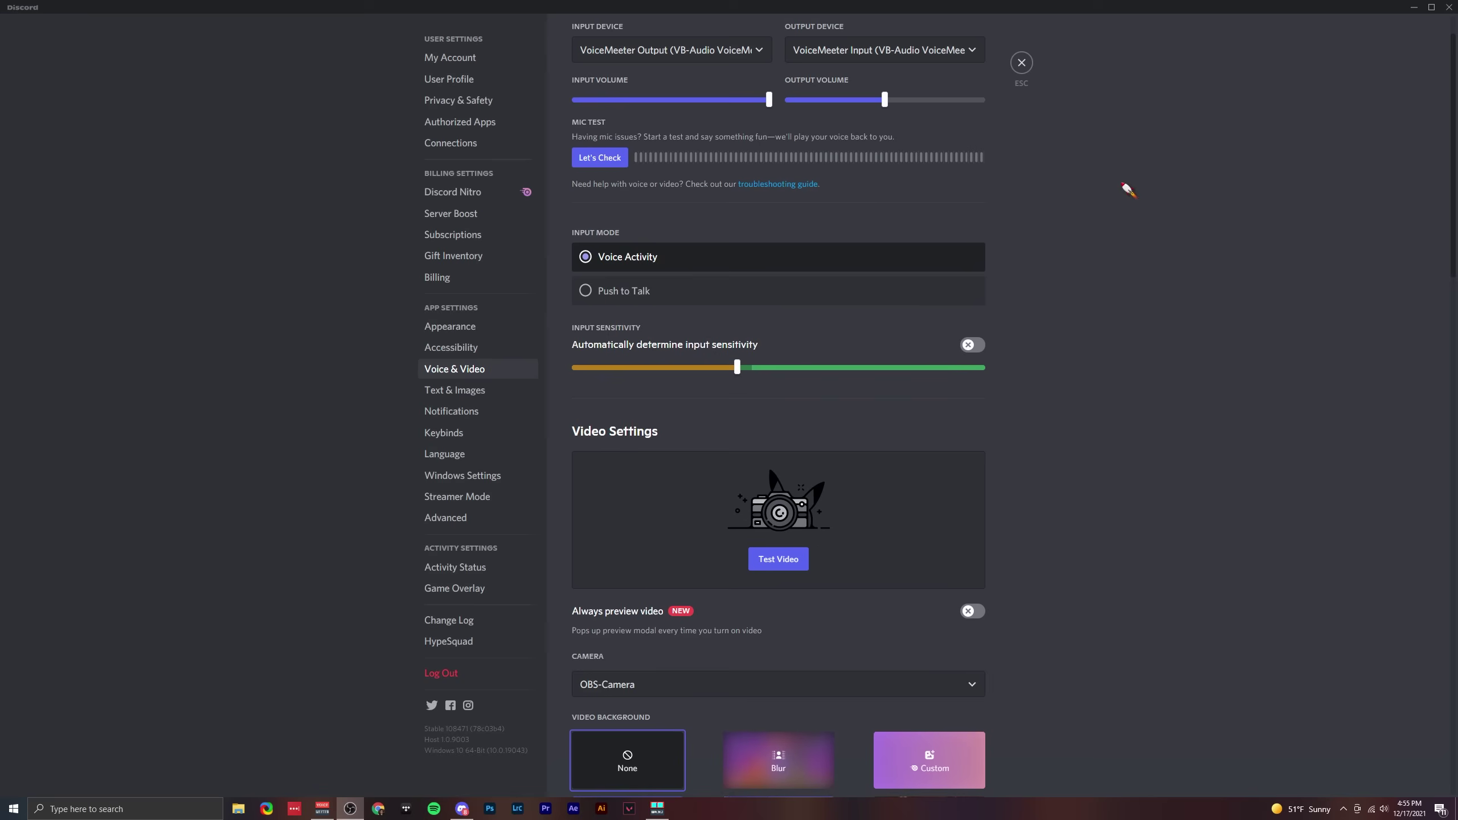
pyautogui.scroll(-4, 1128, 190)
pyautogui.scroll(5, 941, 476)
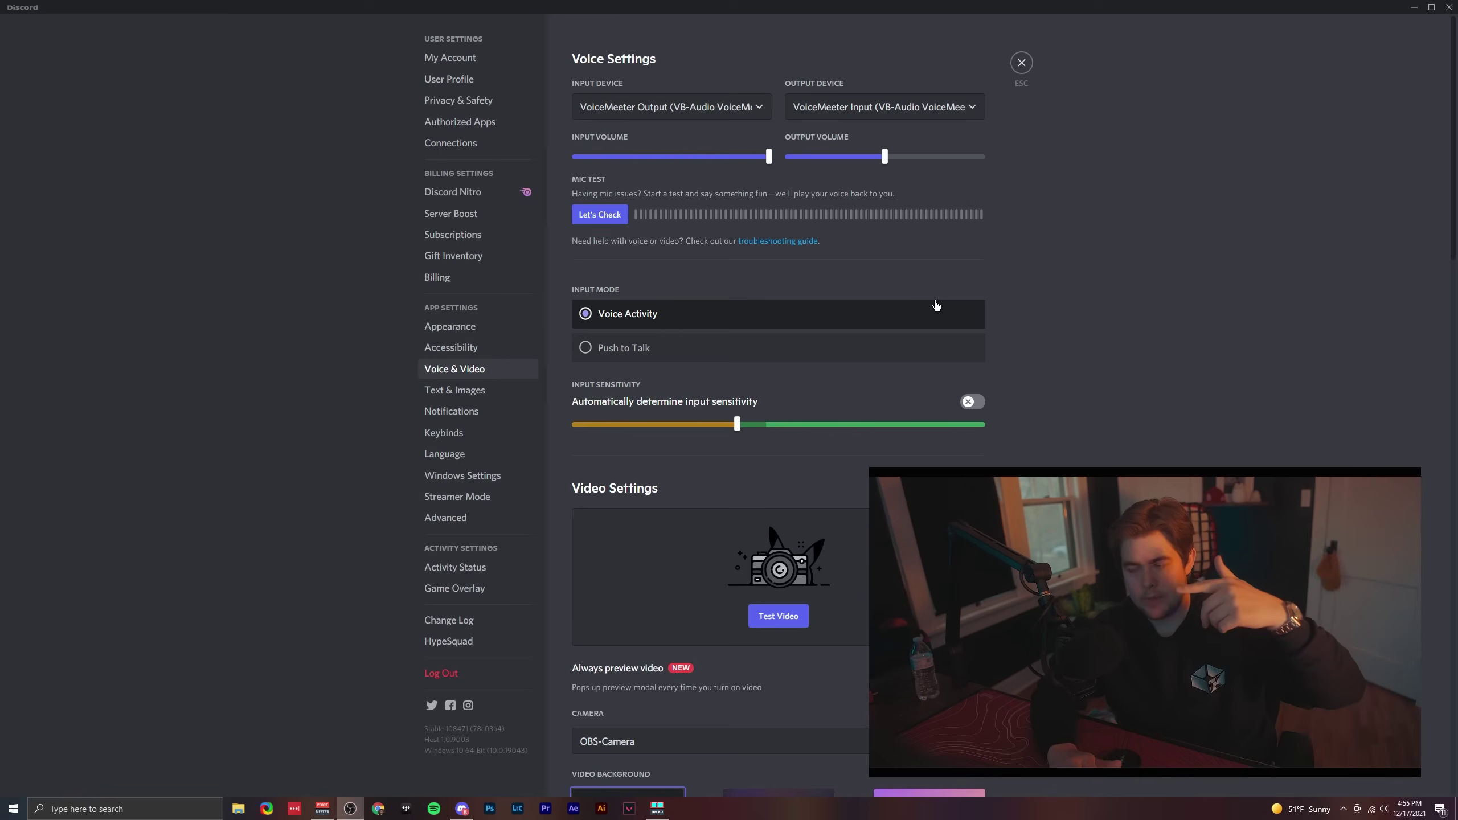
pyautogui.scroll(-10, 1019, 352)
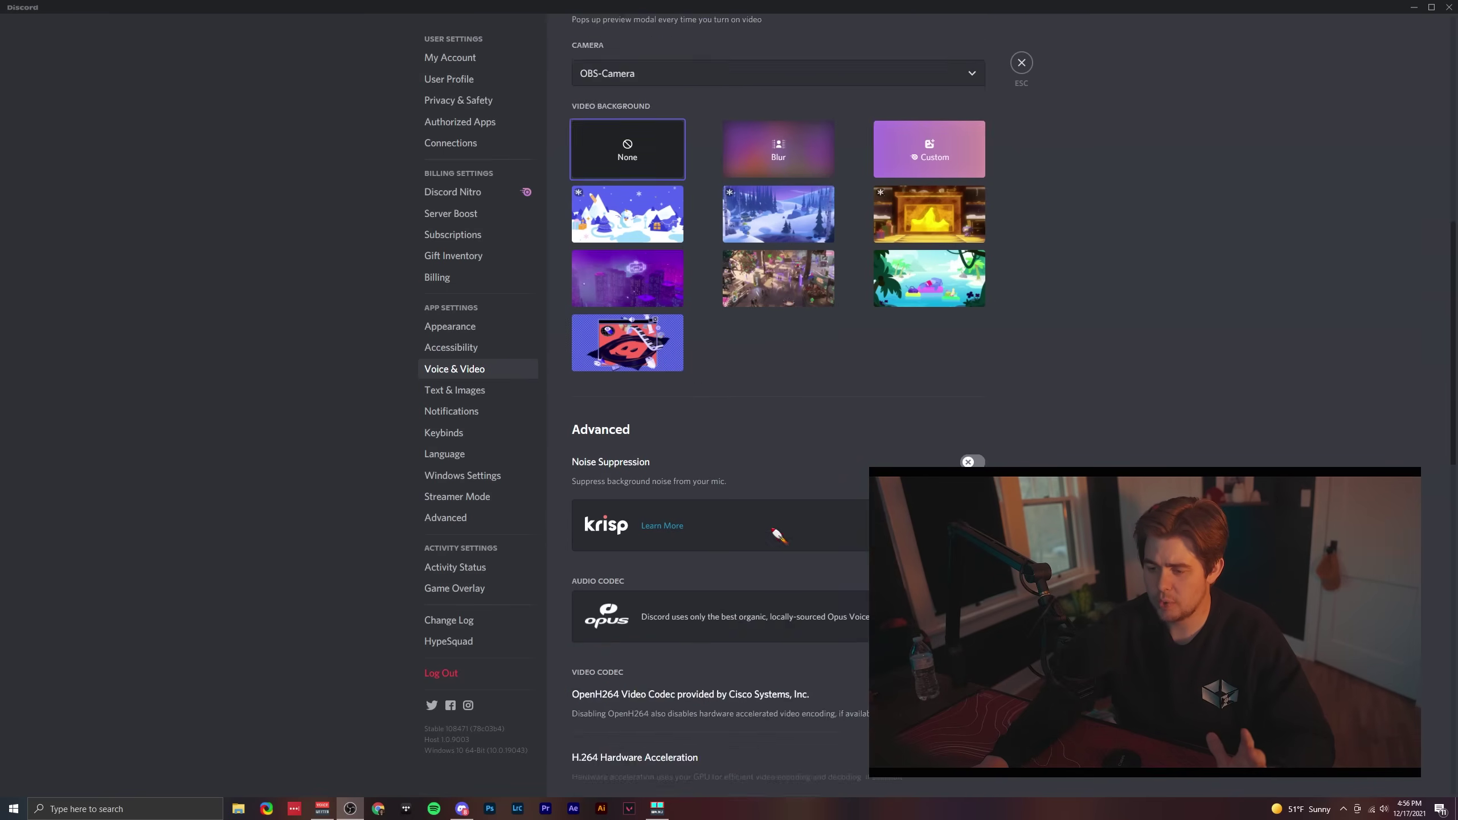
pyautogui.scroll(-15, 776, 534)
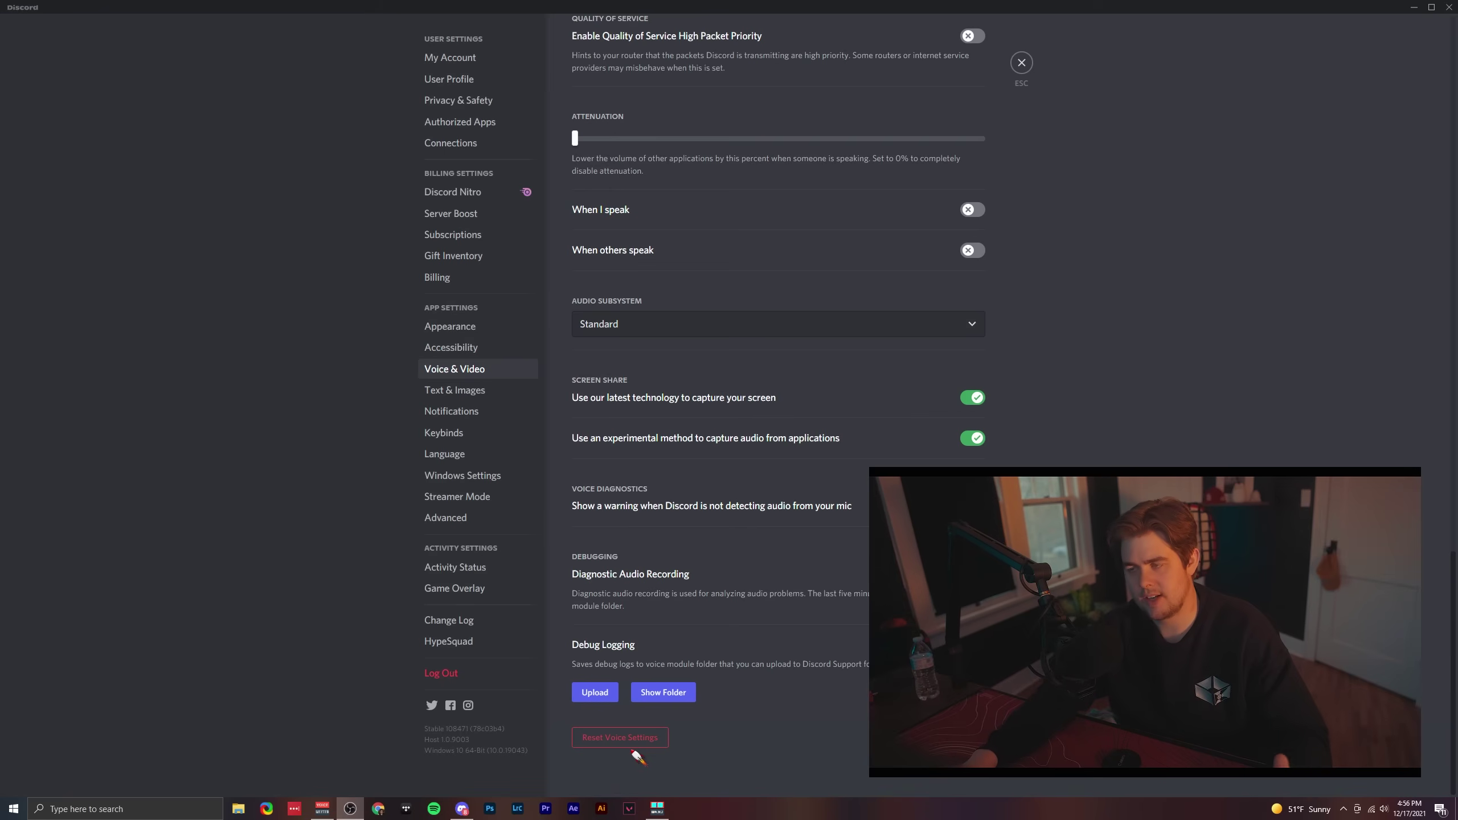
pyautogui.scroll(20, 933, 211)
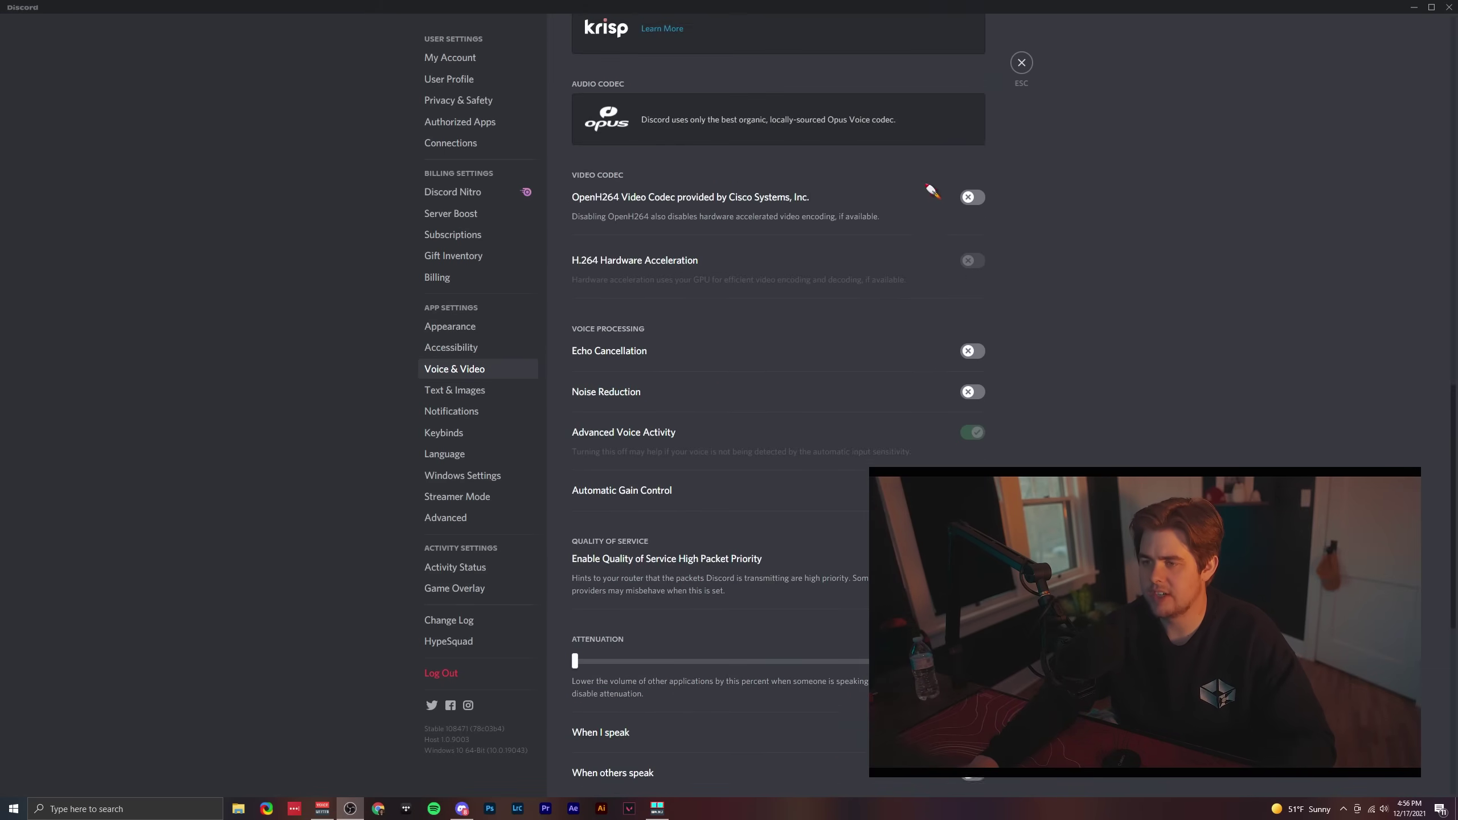
pyautogui.scroll(-8, 953, 283)
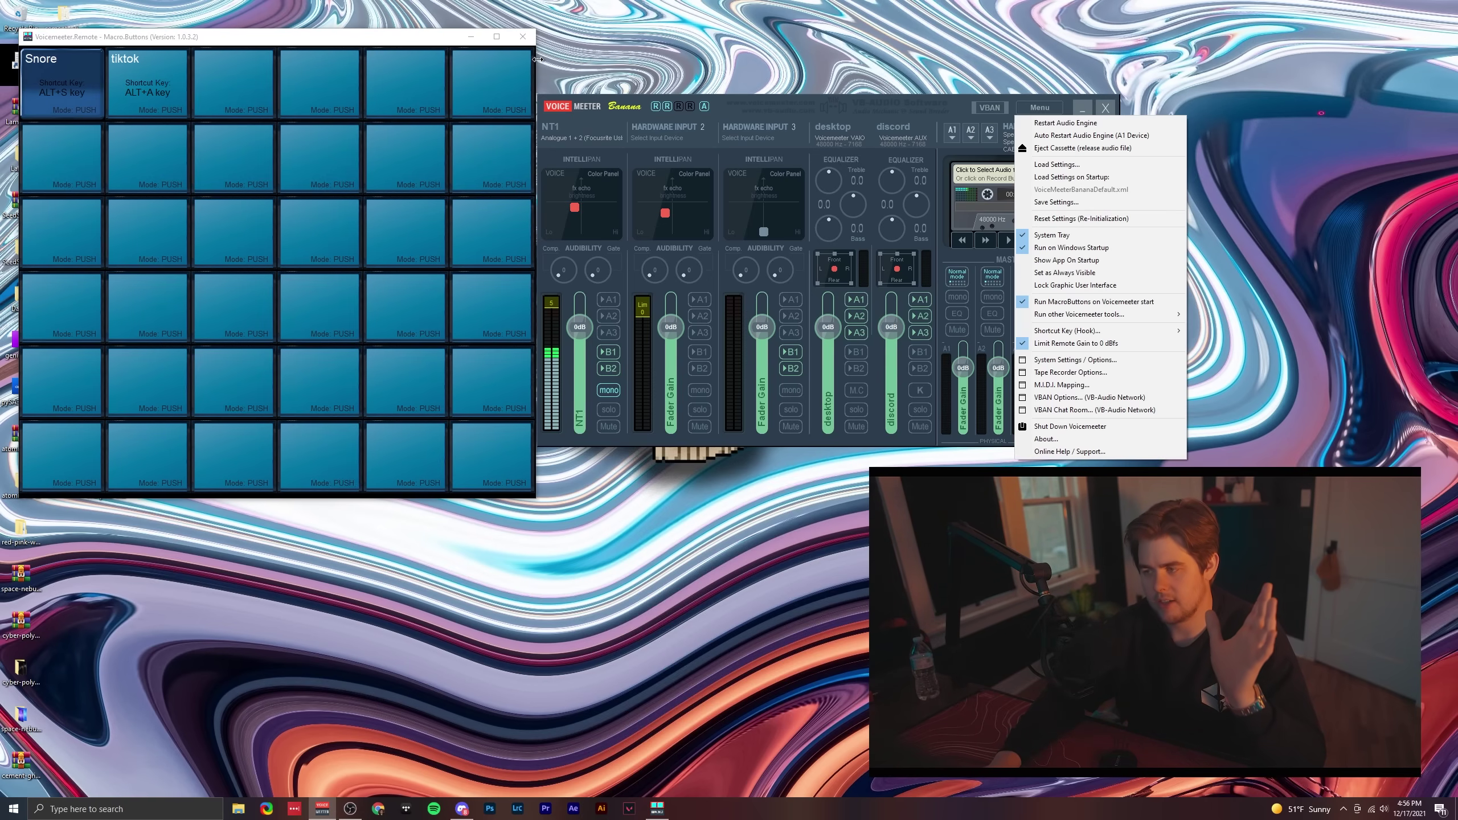
# - Turn running MacroButtons on Voicemeeter start off and back on, closing the Macro Buttons window in between
pyautogui.click(1089, 302)
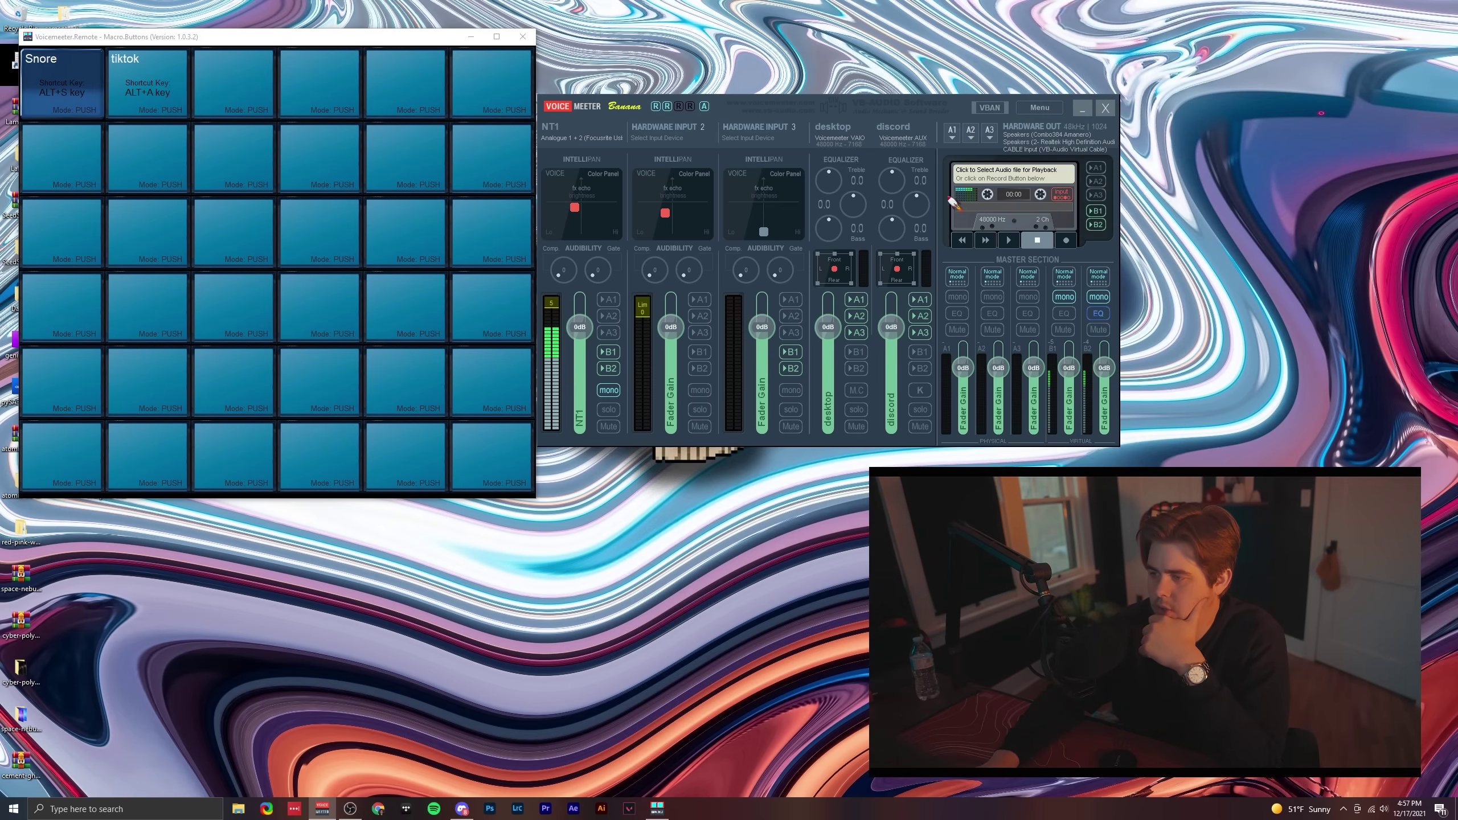
pyautogui.click(523, 36)
pyautogui.click(1039, 108)
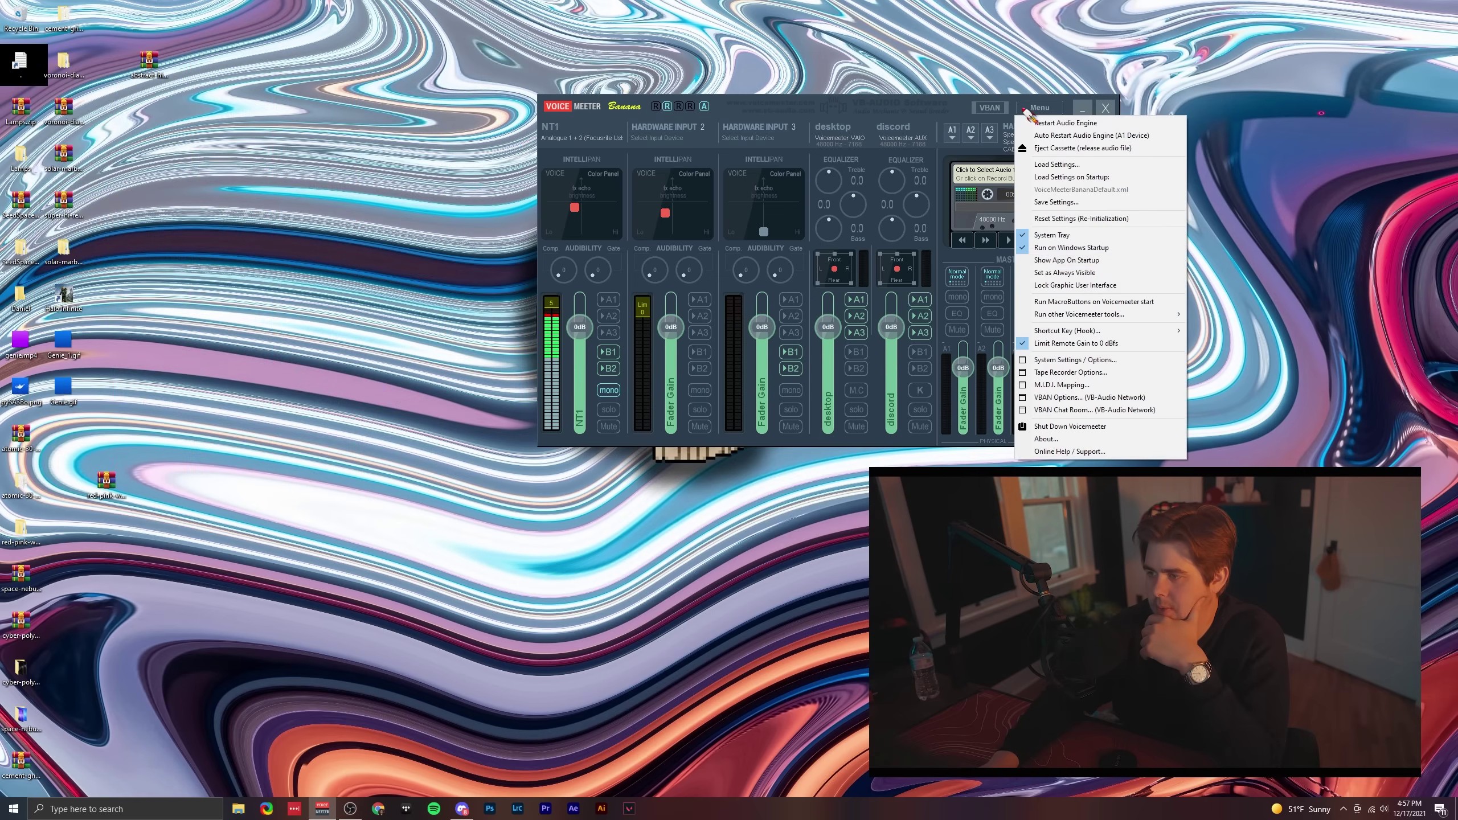
pyautogui.click(1089, 303)
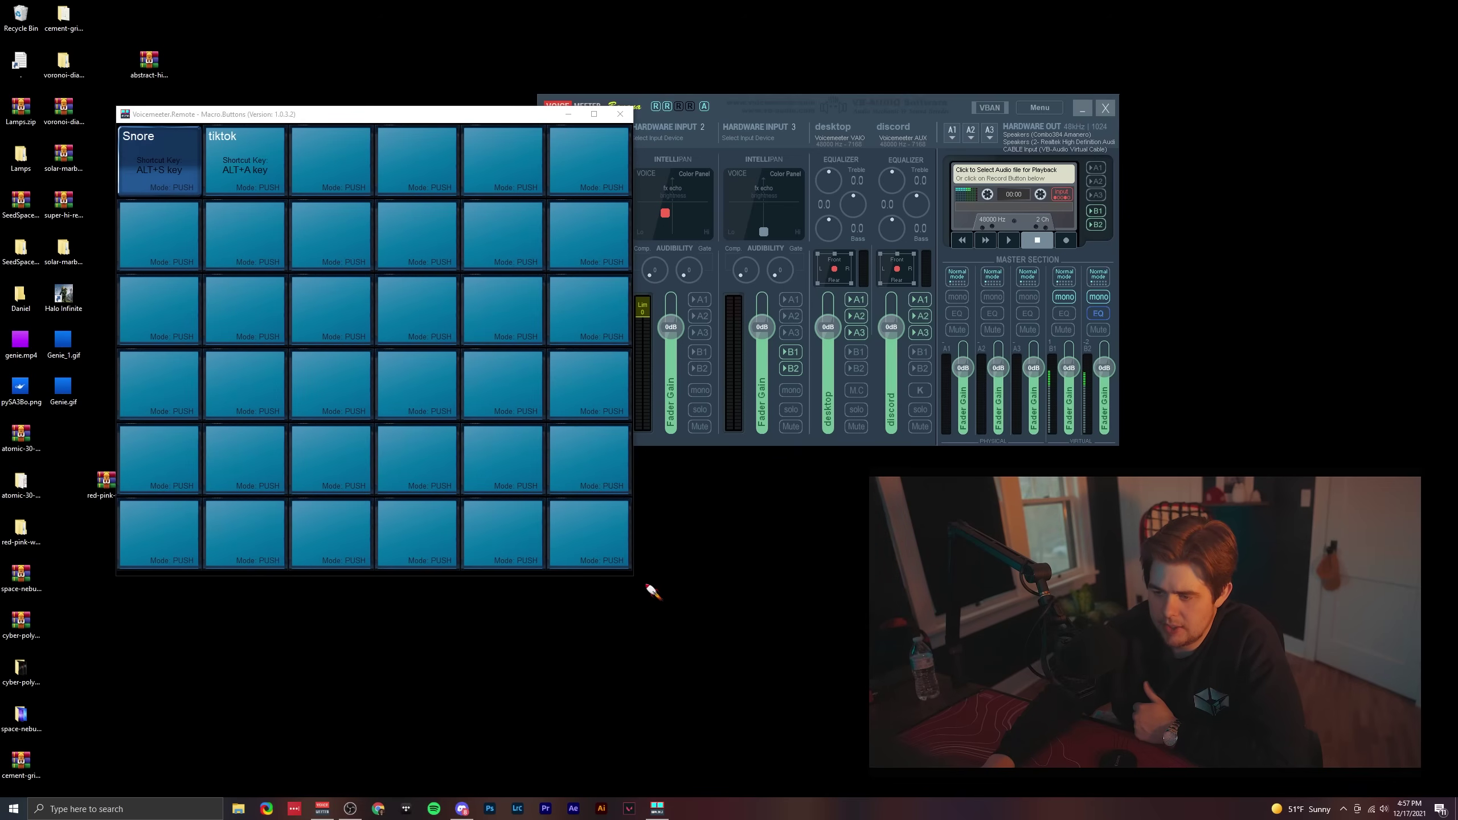
# - Shrink the Macro Buttons window to a three-by-three grid and move it closer to the mixer
pyautogui.moveTo(634, 575); pyautogui.dragTo(366, 334)
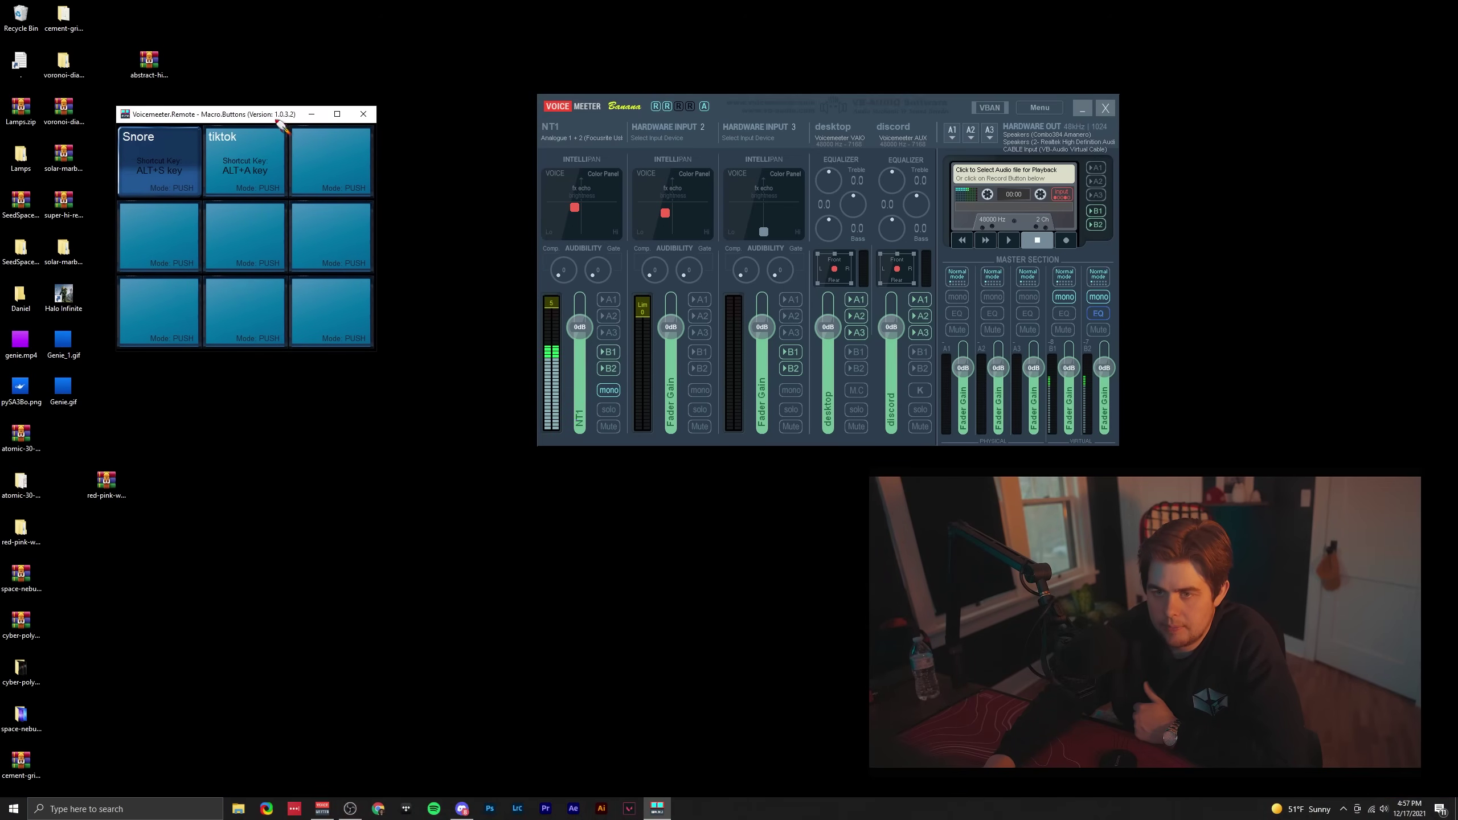
pyautogui.moveTo(277, 120); pyautogui.dragTo(372, 146)
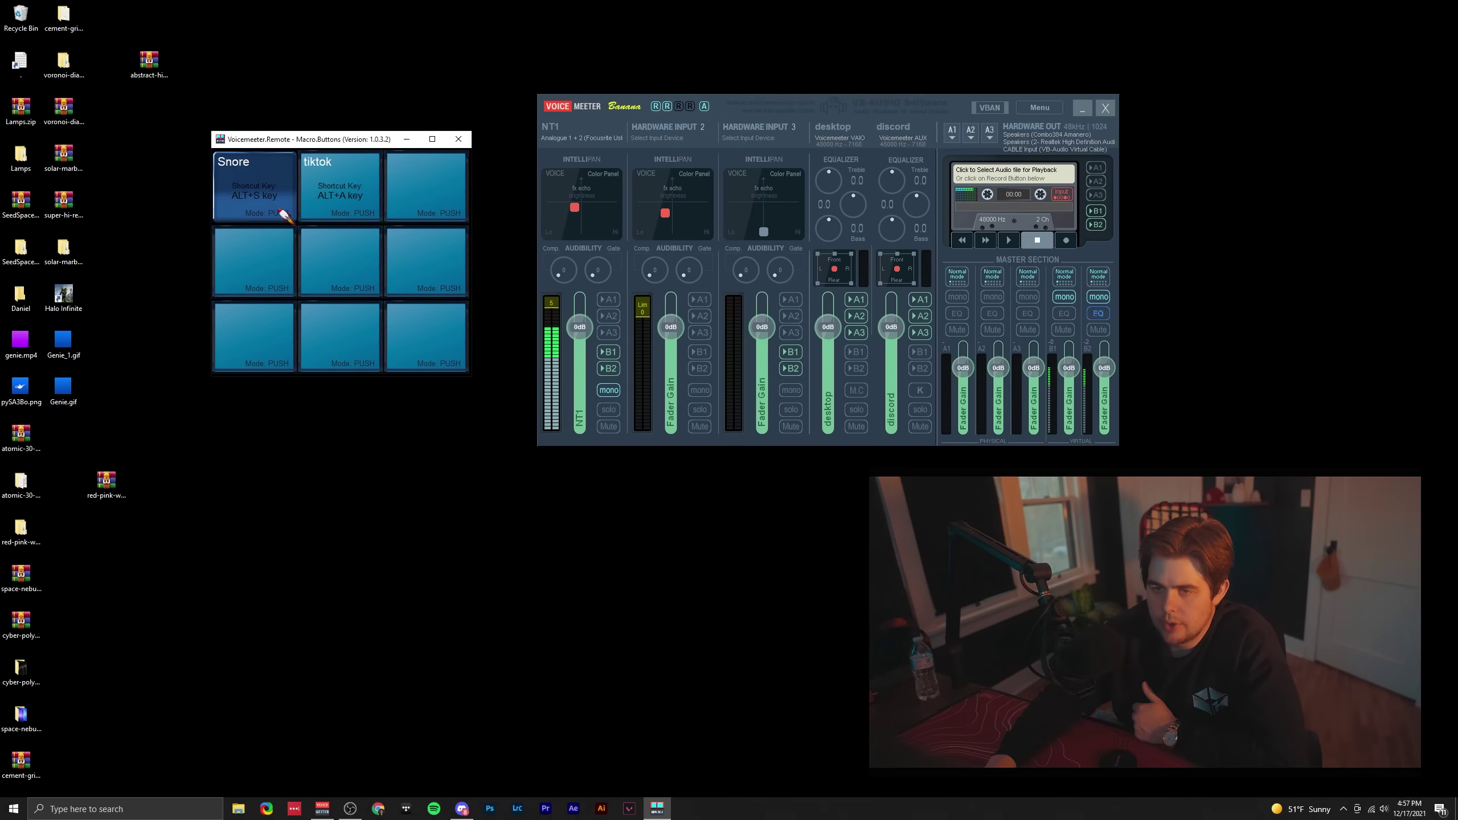
# - Open the Snore macro button's configuration, try Color #2 and set the button color to Color #8
pyautogui.rightClick(257, 189)
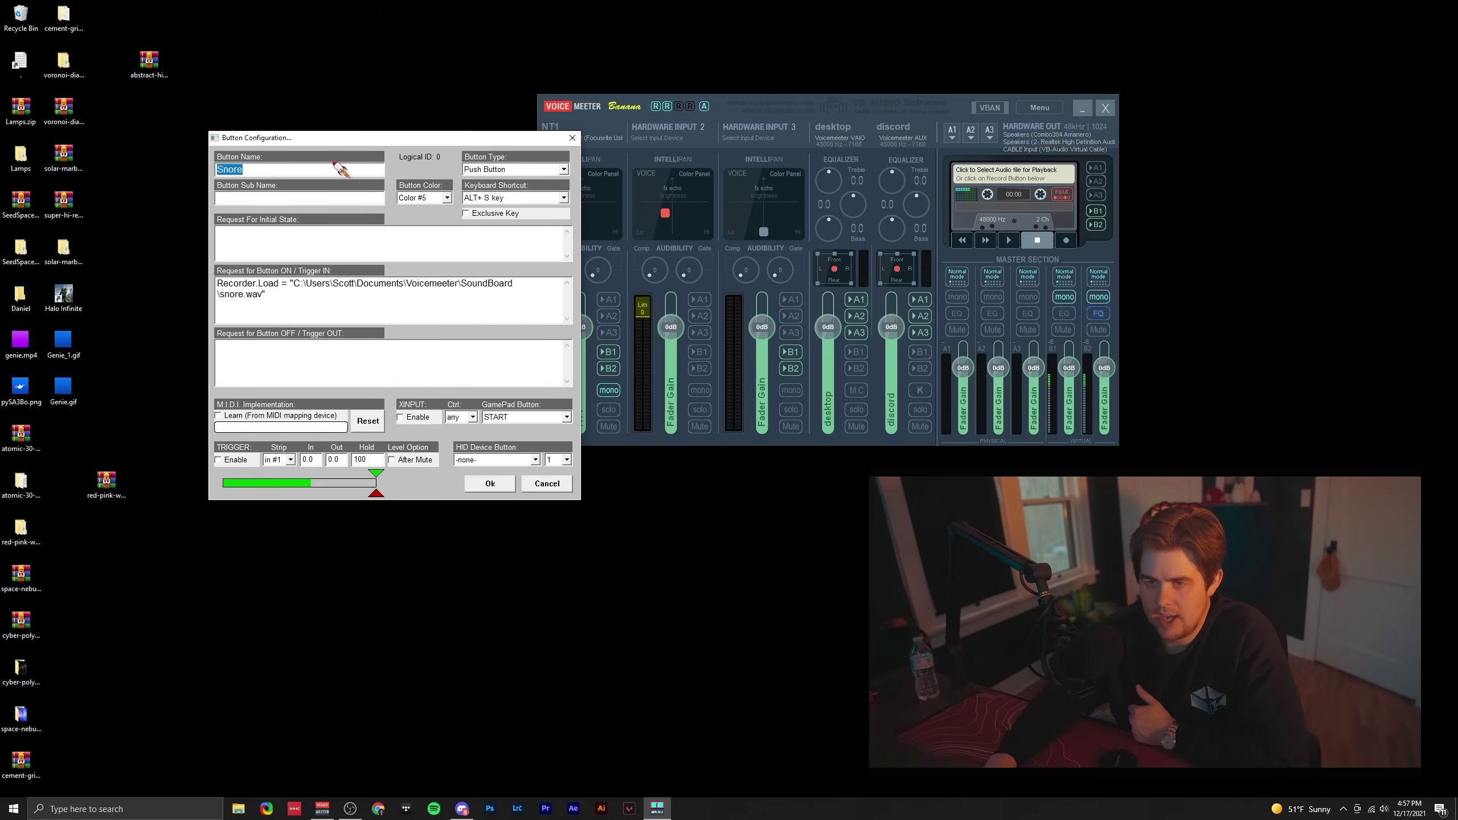
pyautogui.moveTo(363, 153); pyautogui.dragTo(545, 110)
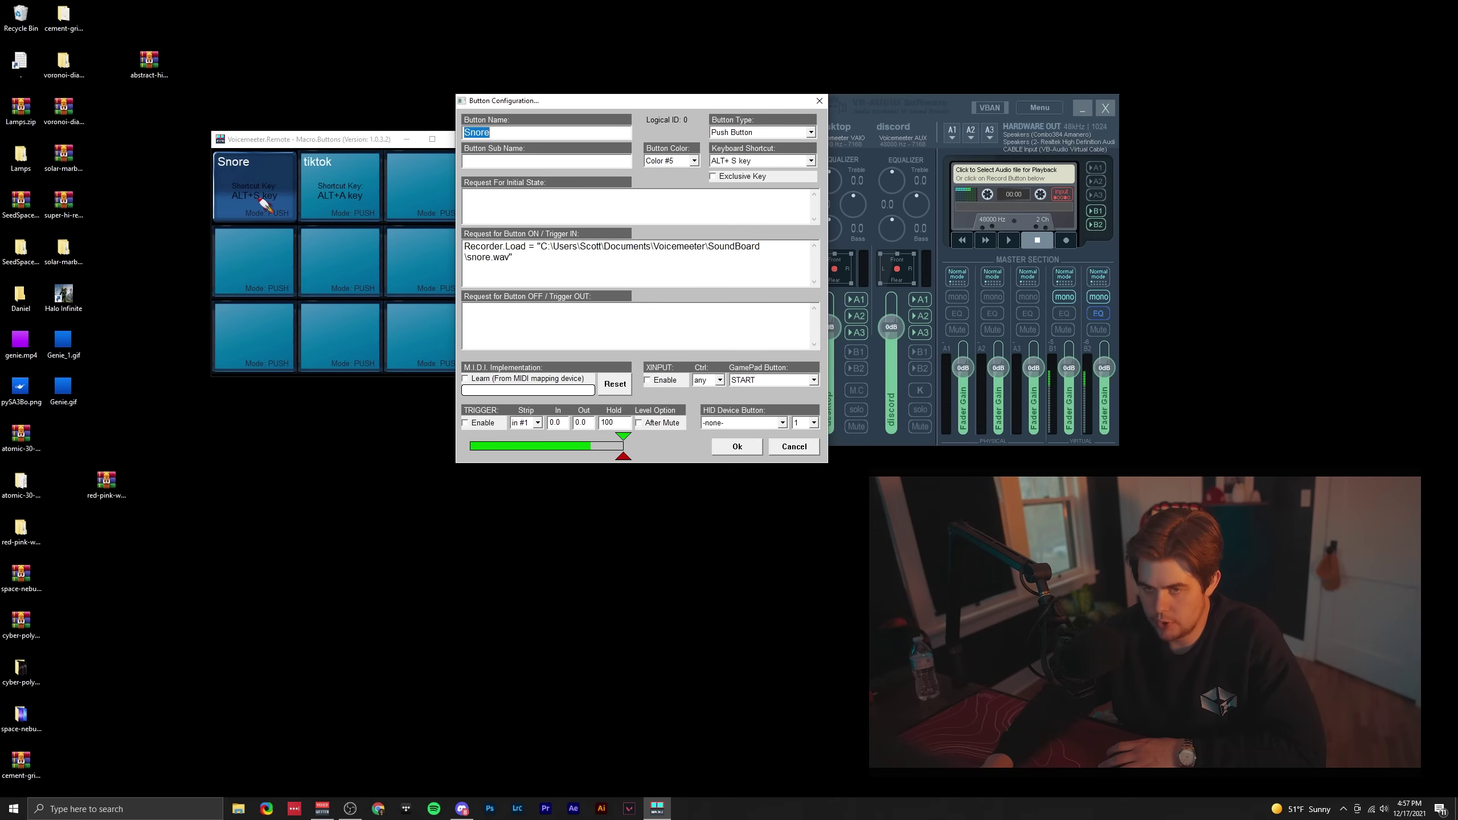
pyautogui.click(651, 164)
pyautogui.click(689, 183)
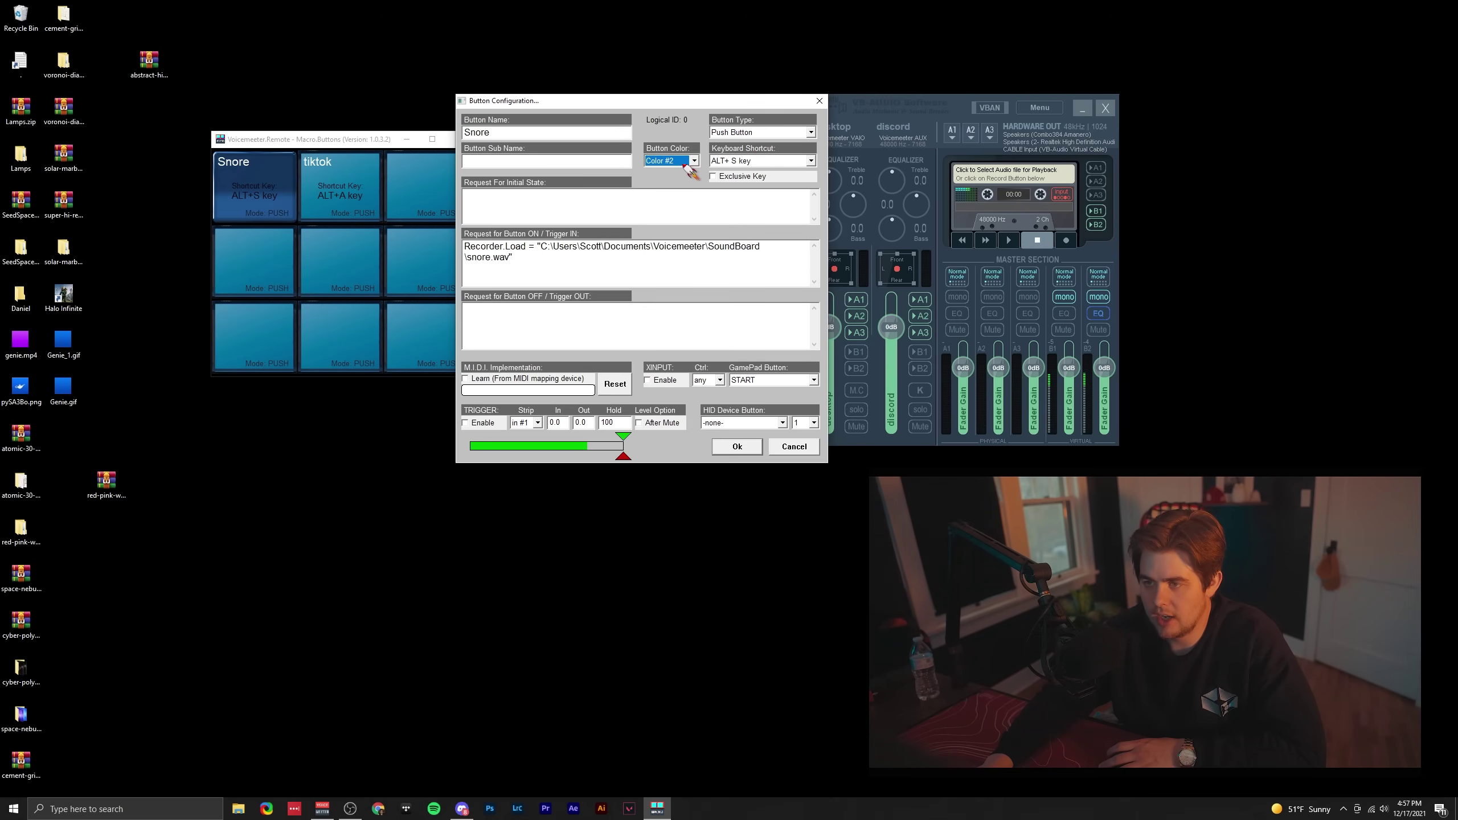
pyautogui.click(694, 161)
pyautogui.click(676, 249)
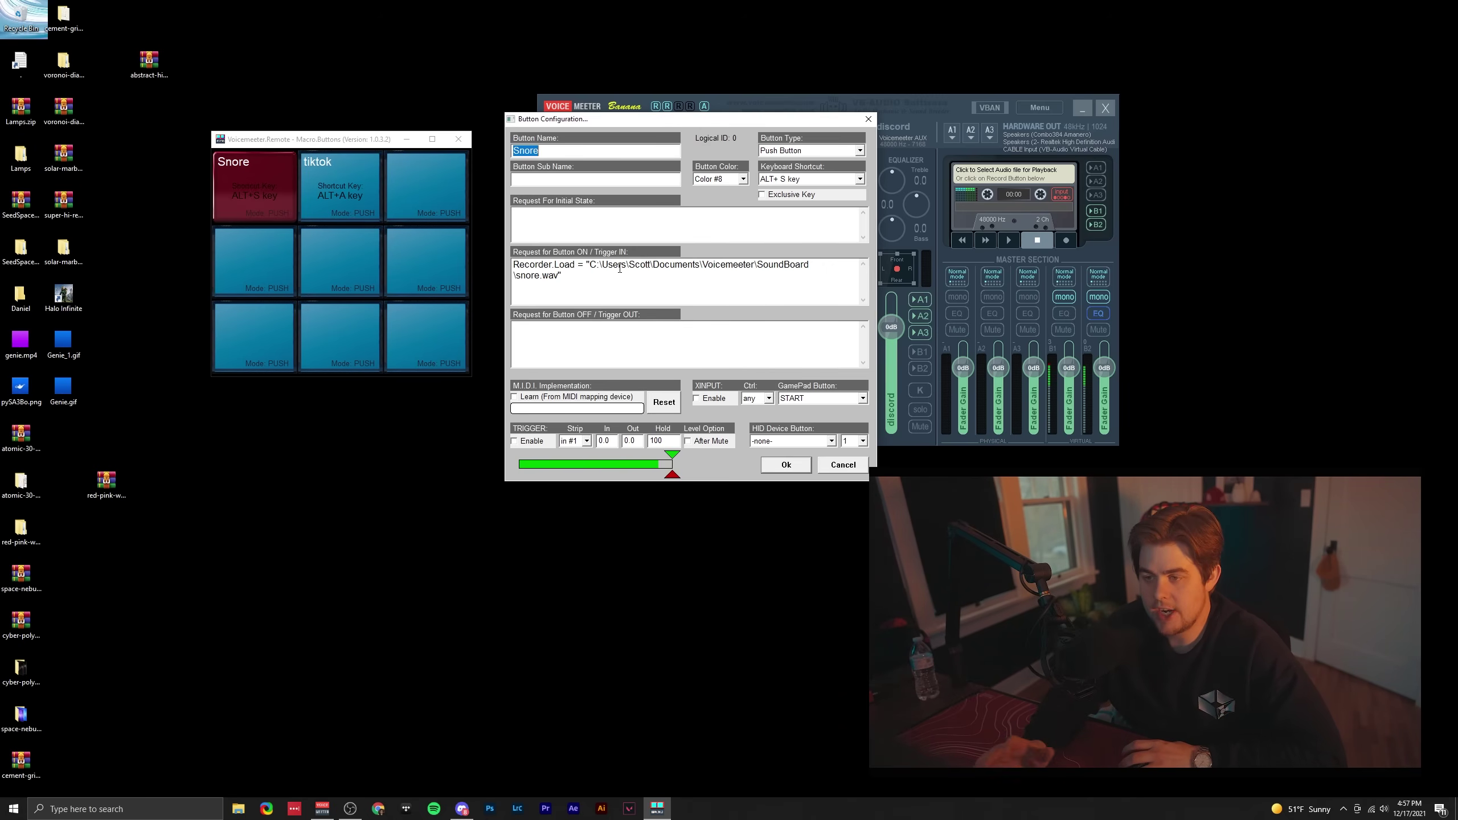
# - Examine the Snore button's trigger-on request, highlighting the Recorder.Load command and the path to snore.wav
pyautogui.moveTo(631, 122); pyautogui.dragTo(602, 128)
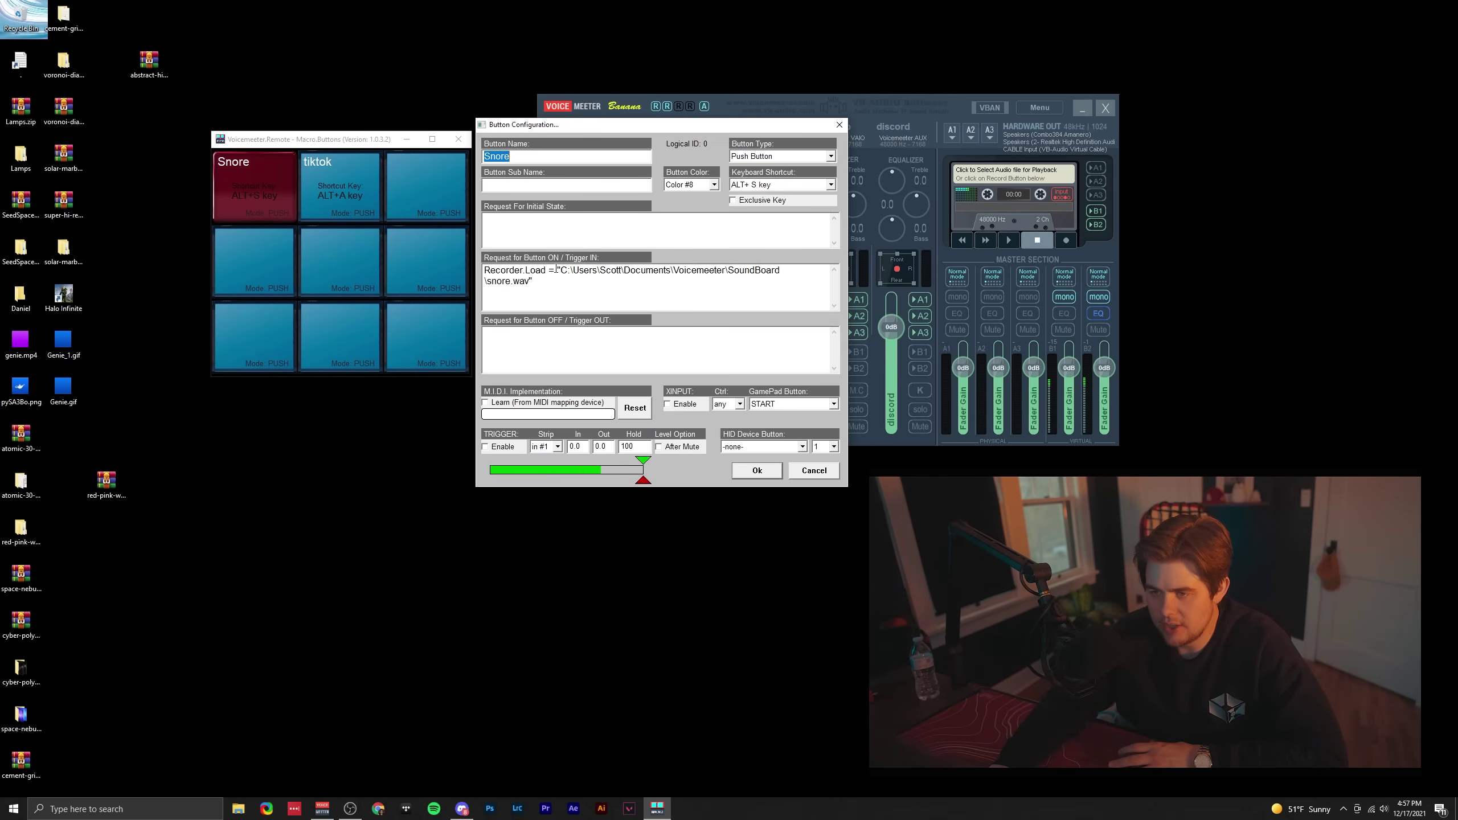
pyautogui.moveTo(553, 272); pyautogui.dragTo(483, 270)
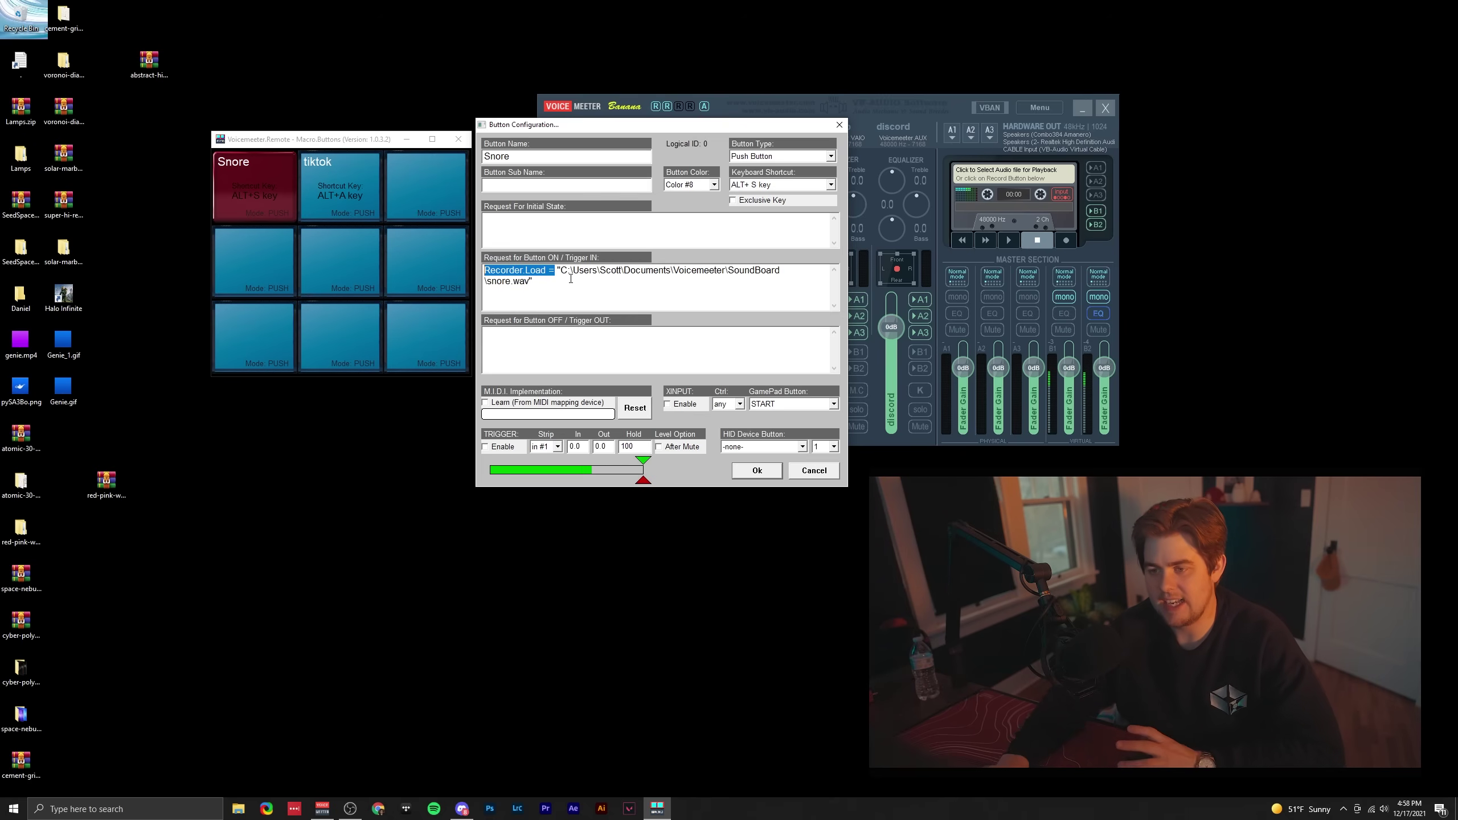
pyautogui.doubleClick(566, 272)
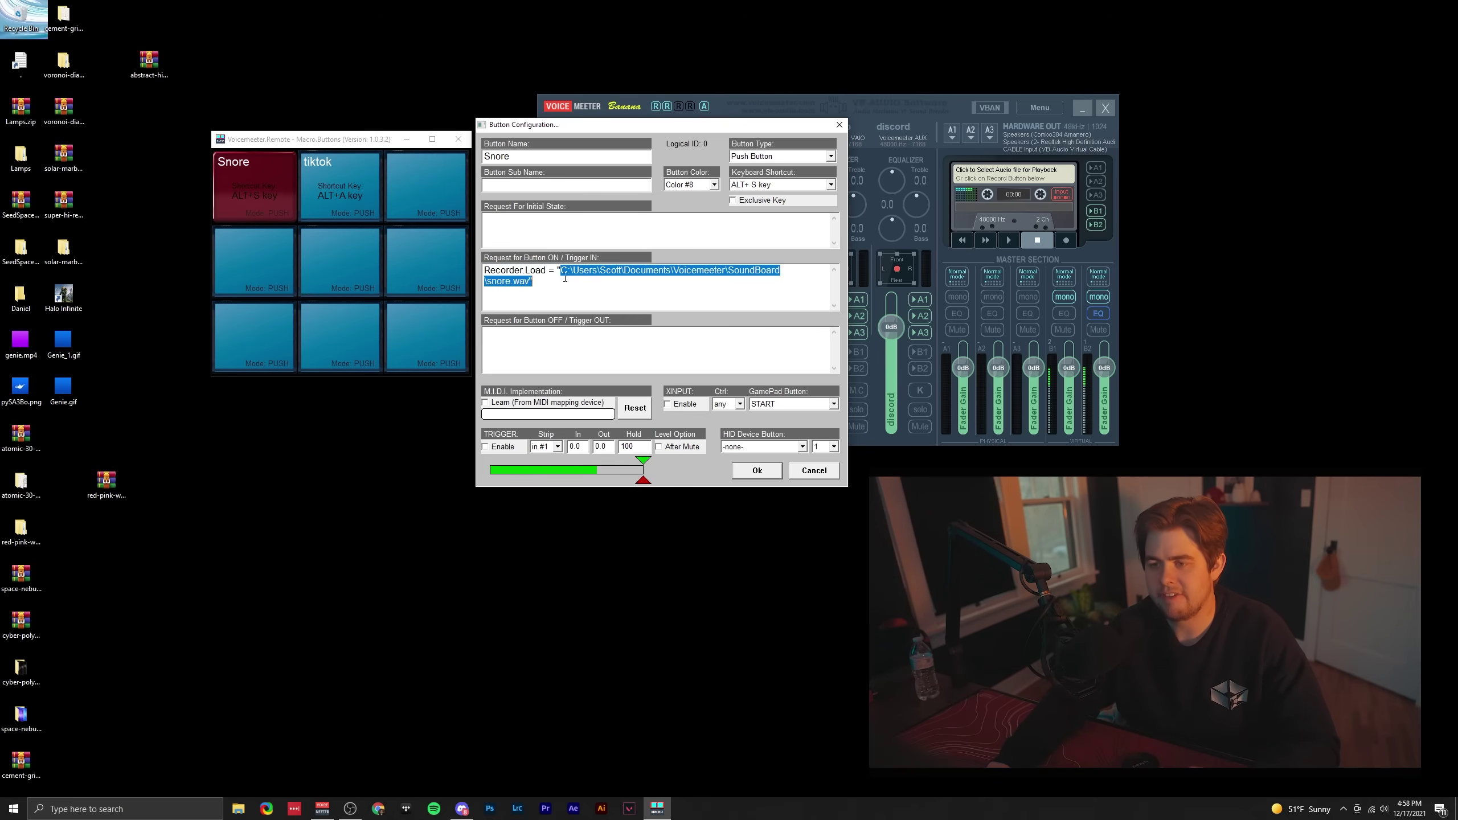
pyautogui.click(529, 294)
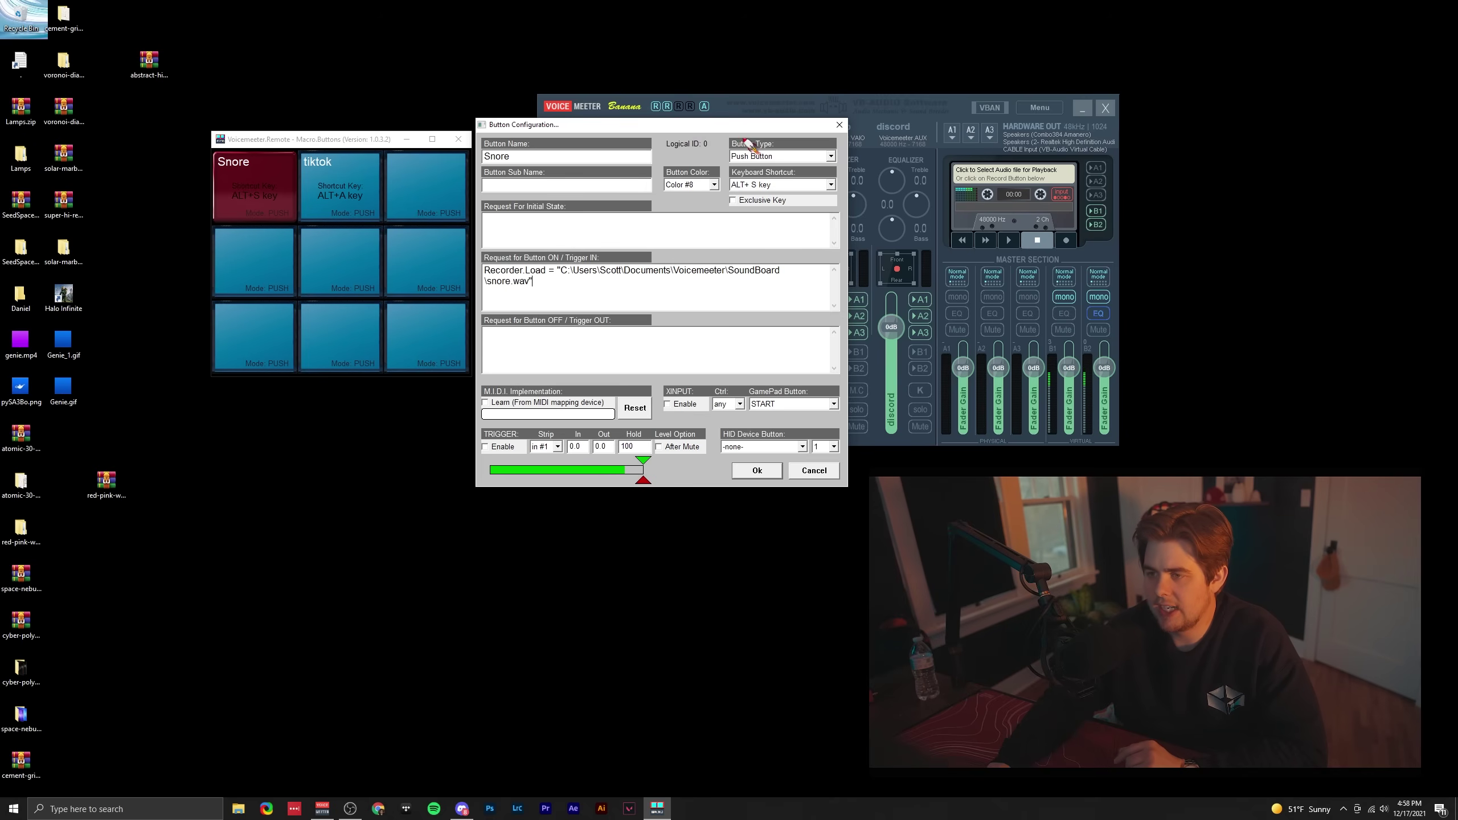
pyautogui.moveTo(746, 124)
pyautogui.mouseDown()
pyautogui.moveTo(753, 191)
pyautogui.moveTo(801, 217)
pyautogui.moveTo(737, 106)
pyautogui.mouseUp()
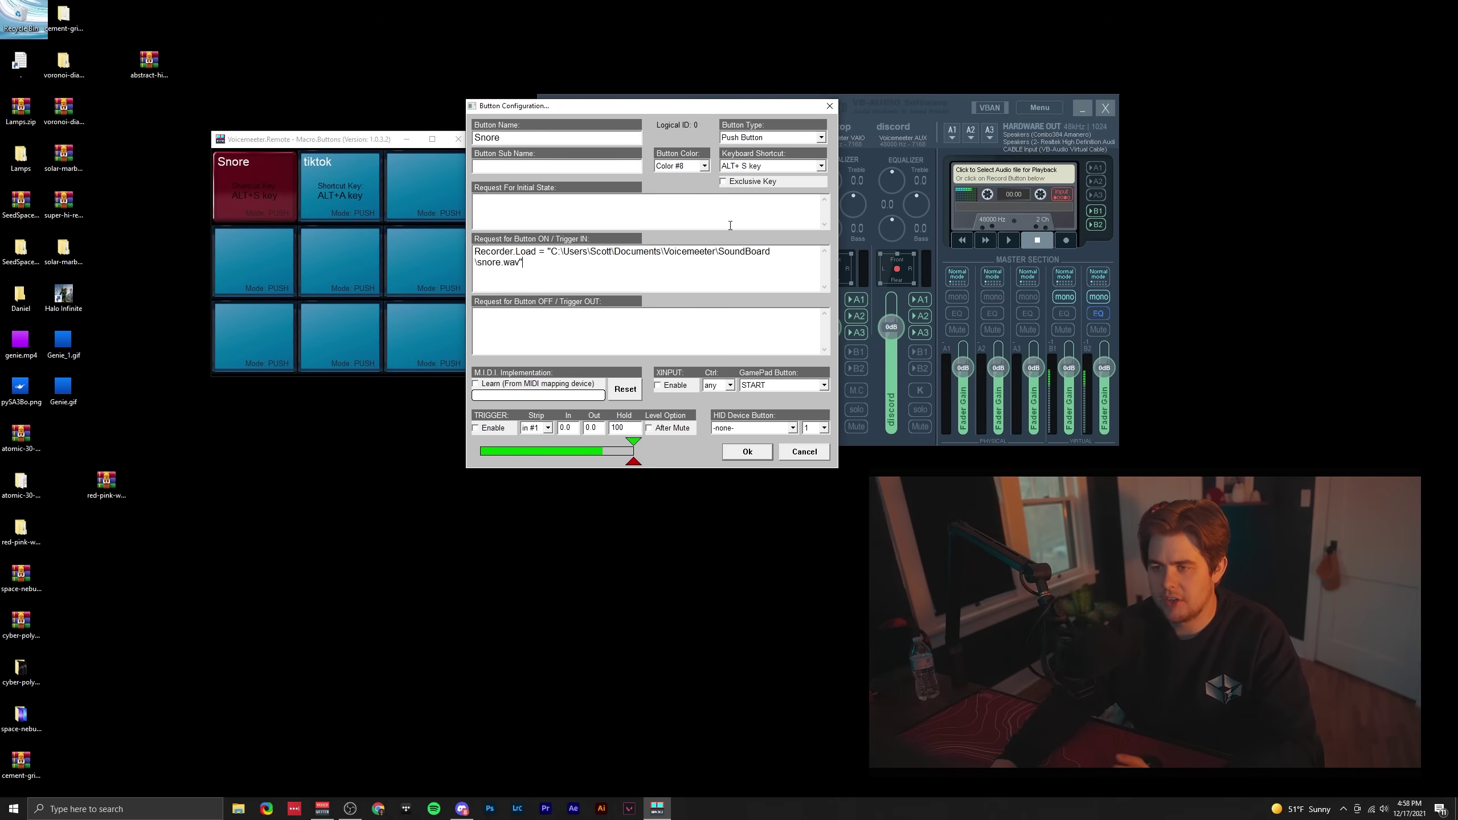
pyautogui.moveTo(524, 263); pyautogui.dragTo(459, 251)
pyautogui.click(598, 271)
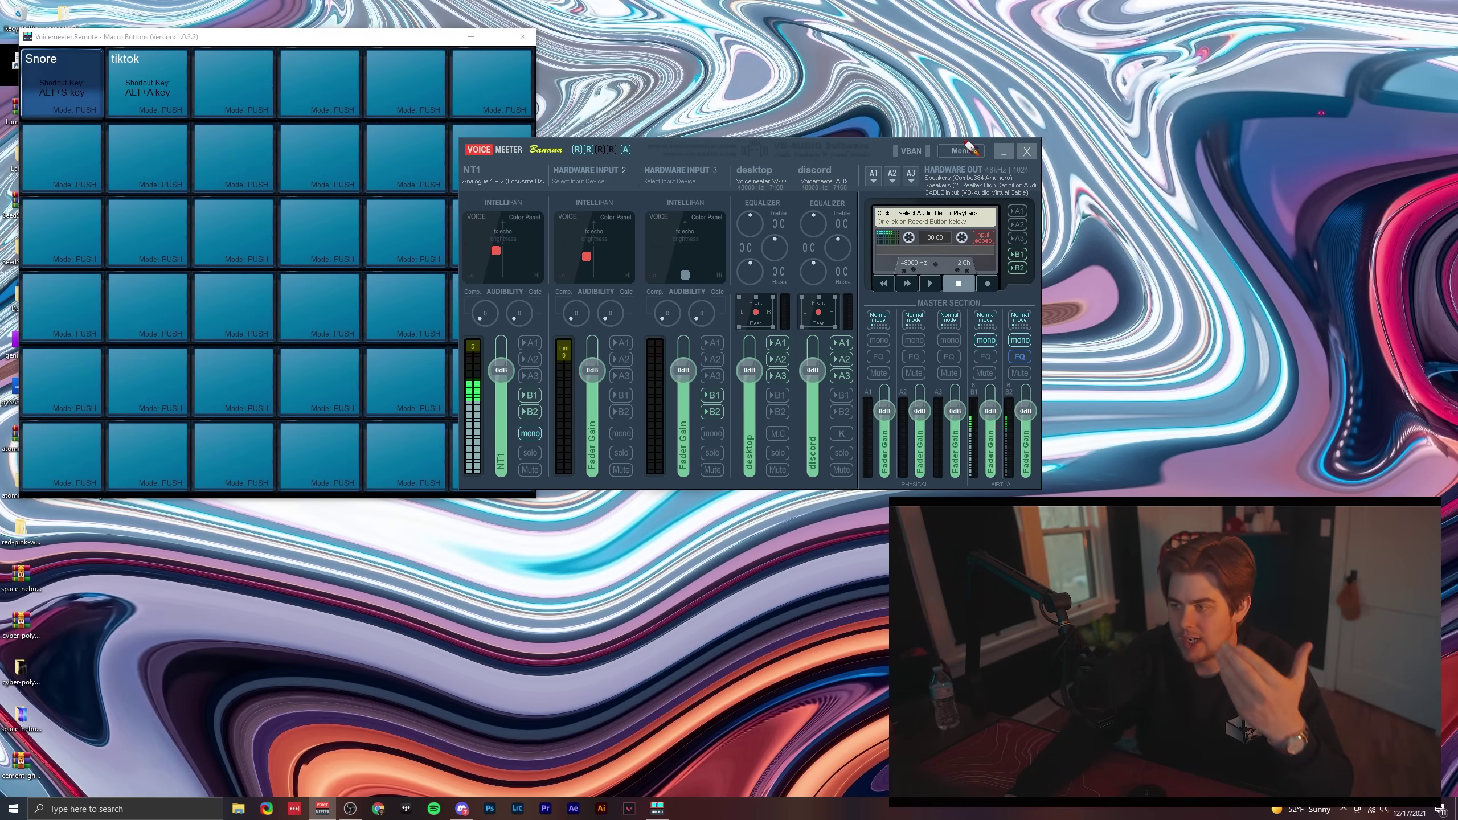
# - Bring up Voicemeeter's list of audio engine, settings and startup options
pyautogui.click(955, 153)
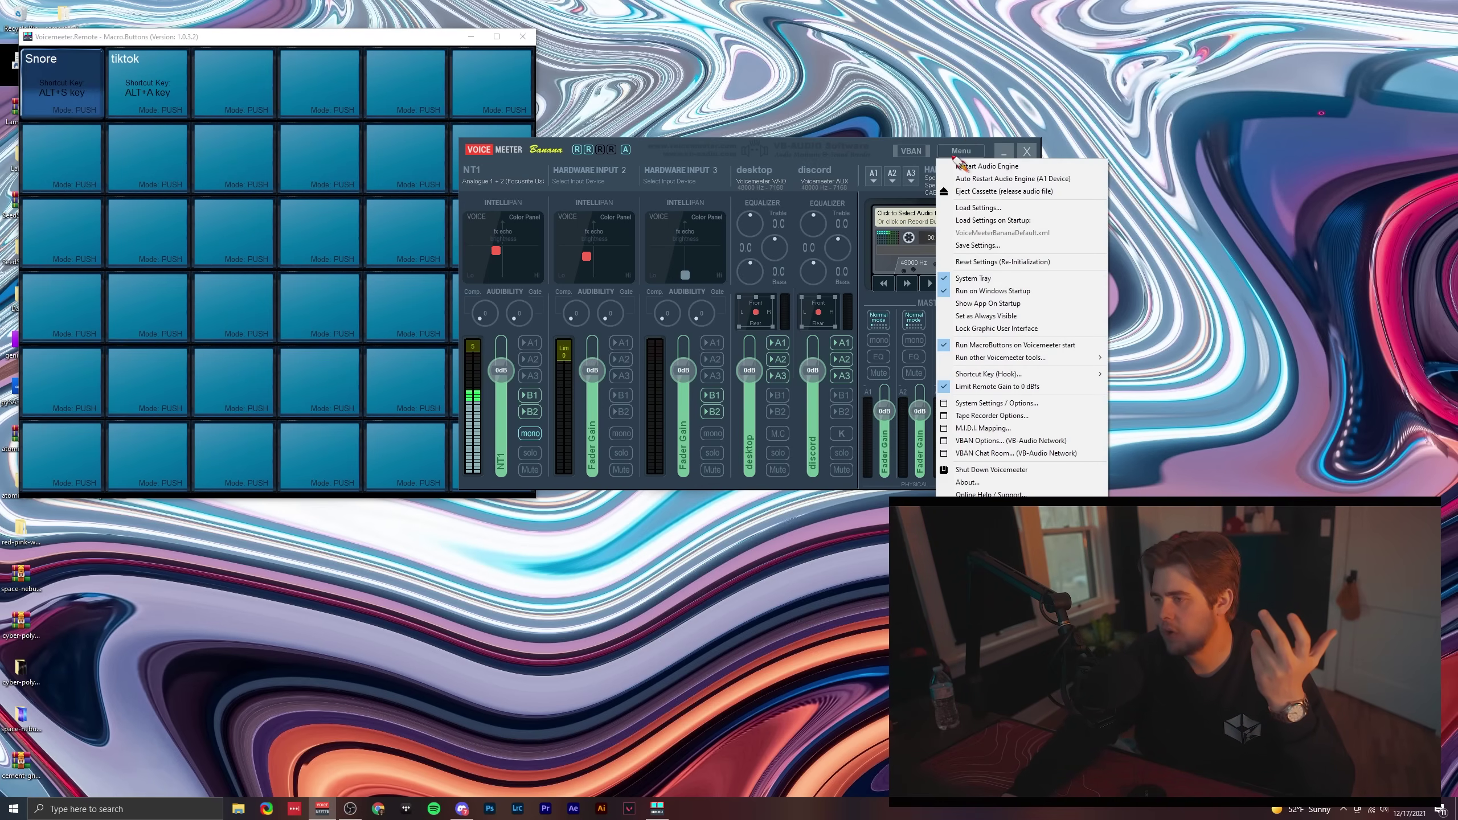